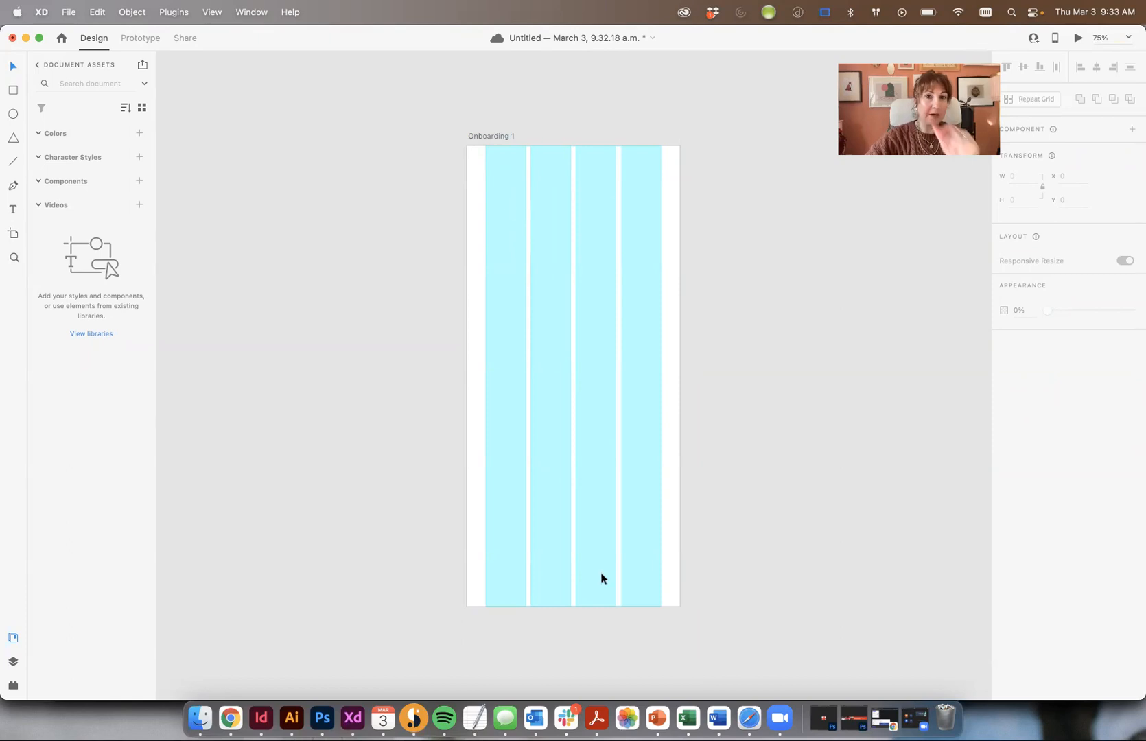
Set the Onboarding 1 artboard's layout grid to 8 columns
scroll(487, 264, right, 1)
scroll(486, 264, up, 1)
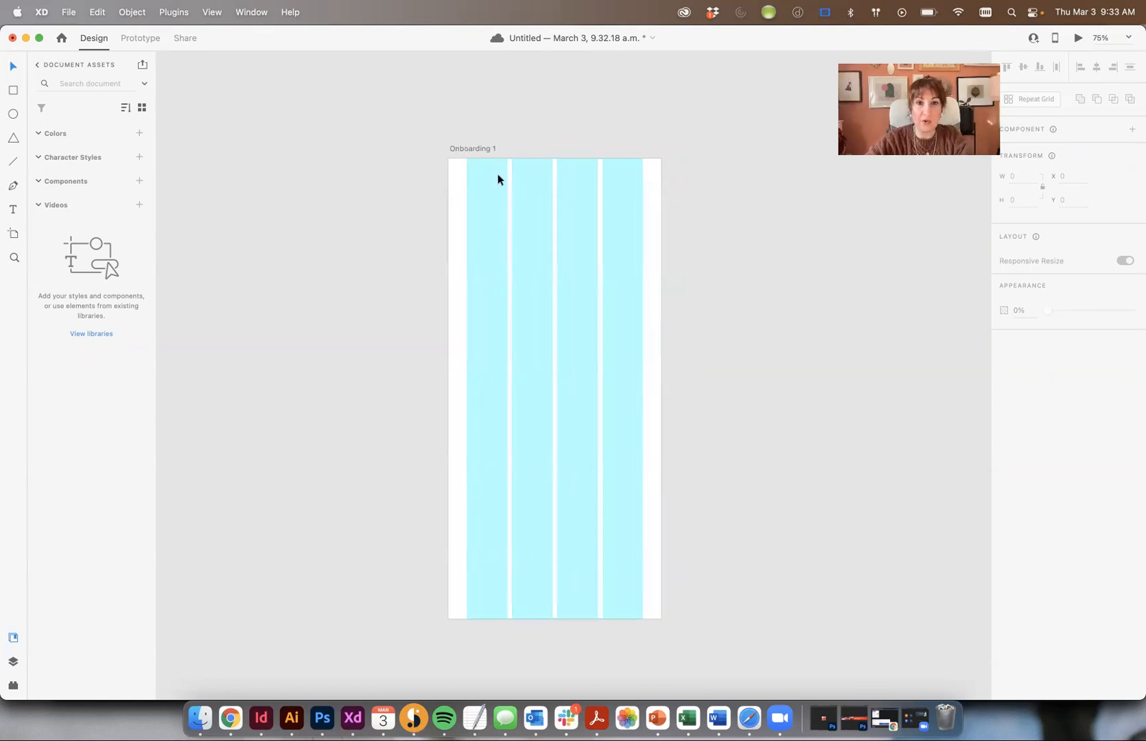
click(467, 151)
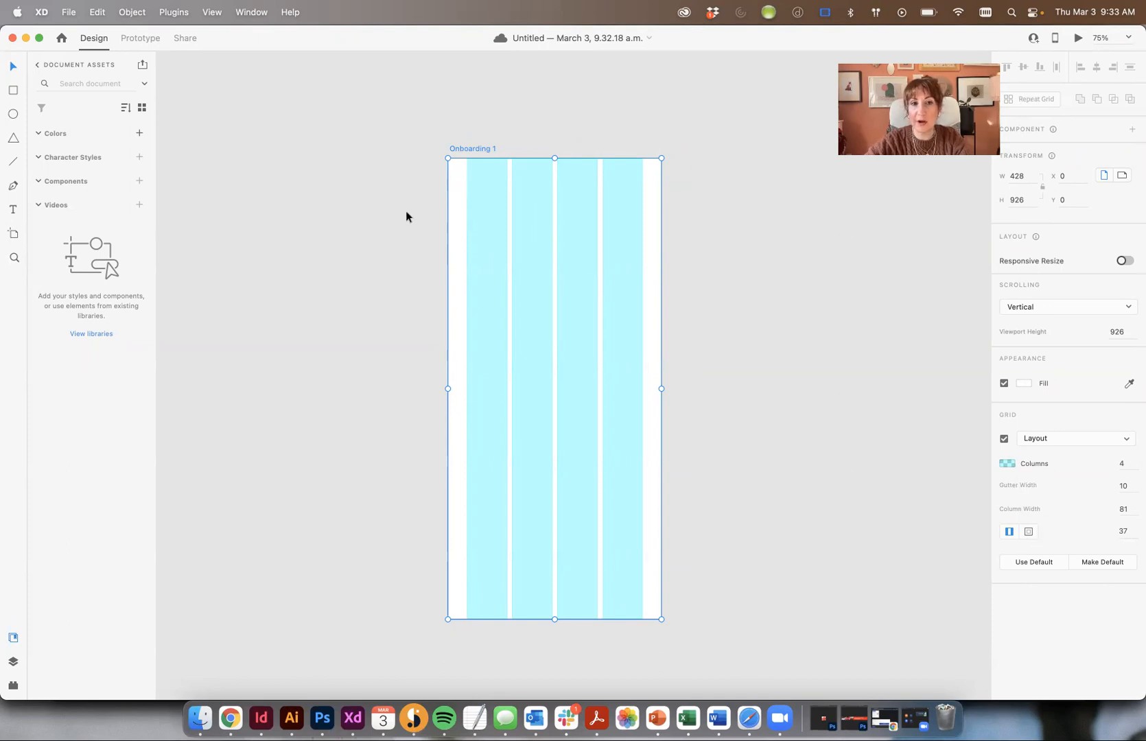
click(1121, 463)
text(8)
key(Tab)
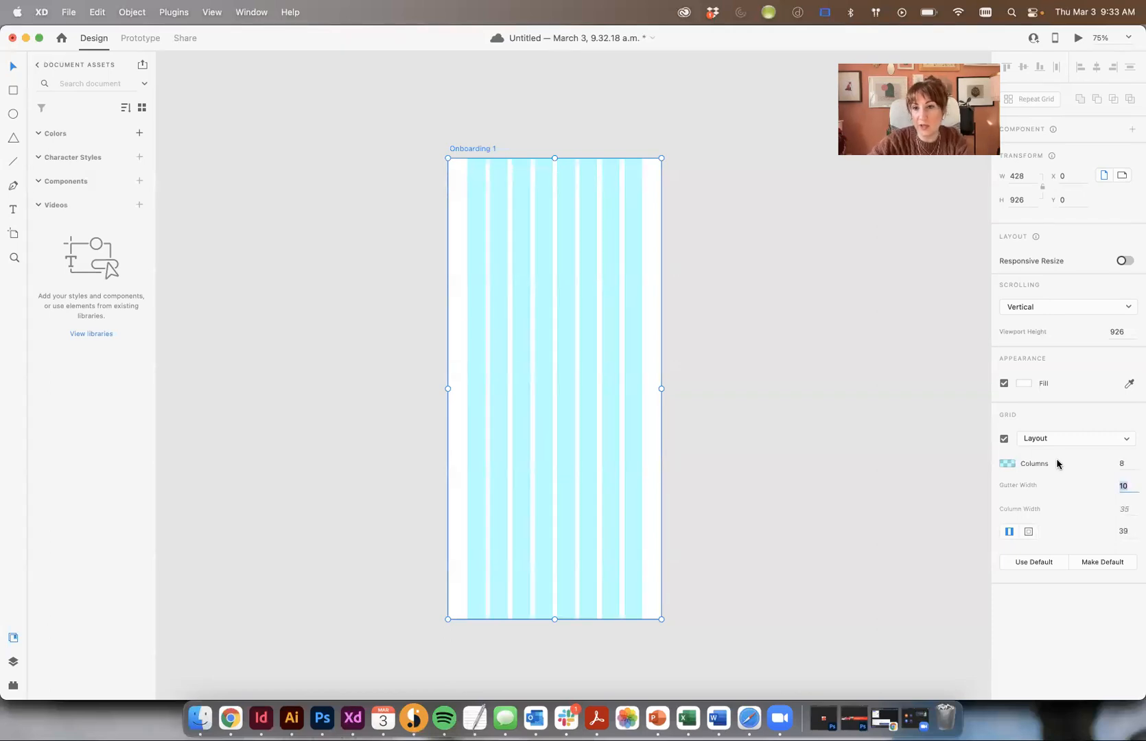
click(783, 284)
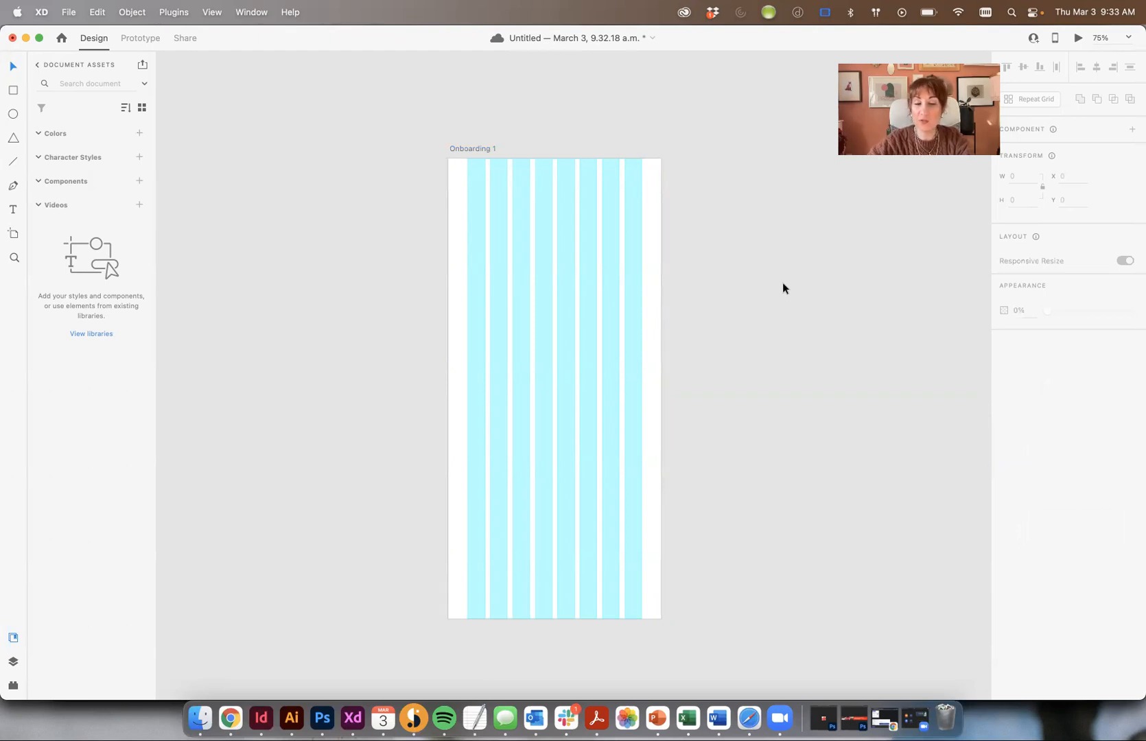
Toggle the layout grid off and on repeatedly to compare the artboard with and without its columns
key(super+shift+apostrophe)
key(super+shift+apostrophe)
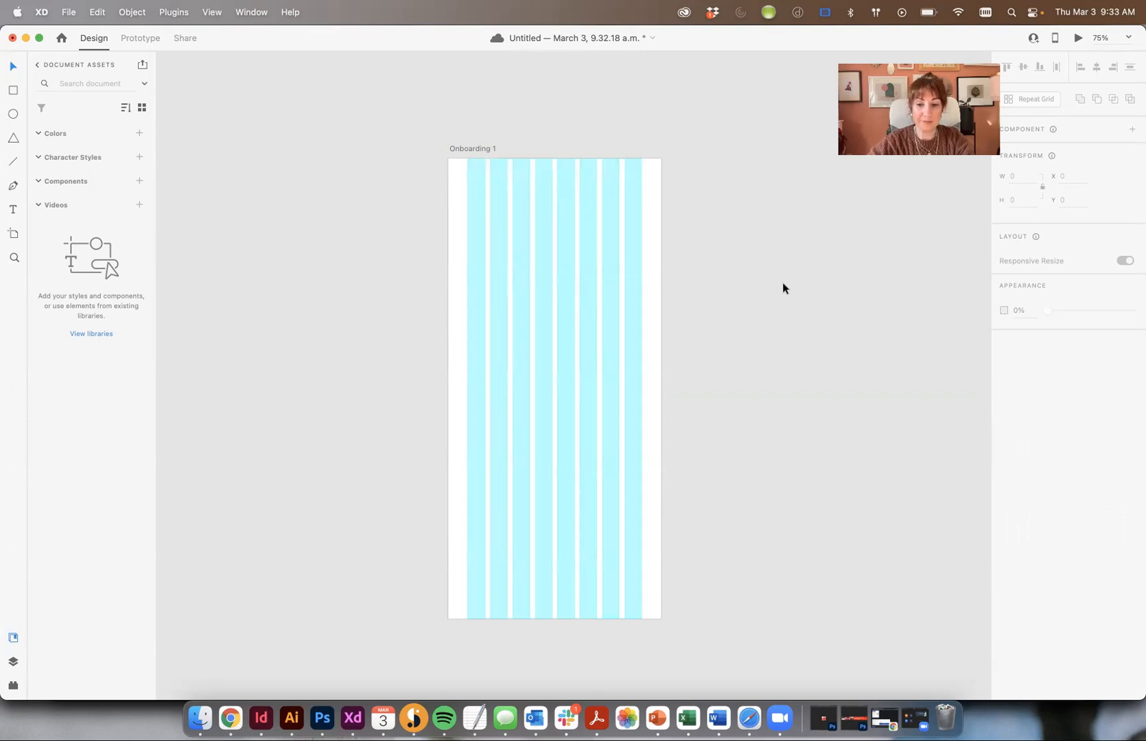
key(super+shift+apostrophe)
key(super+shift+apostrophe)
key(super+shift+apostrophe)
key(super+shift+apostrophe)
key(super+shift+apostrophe)
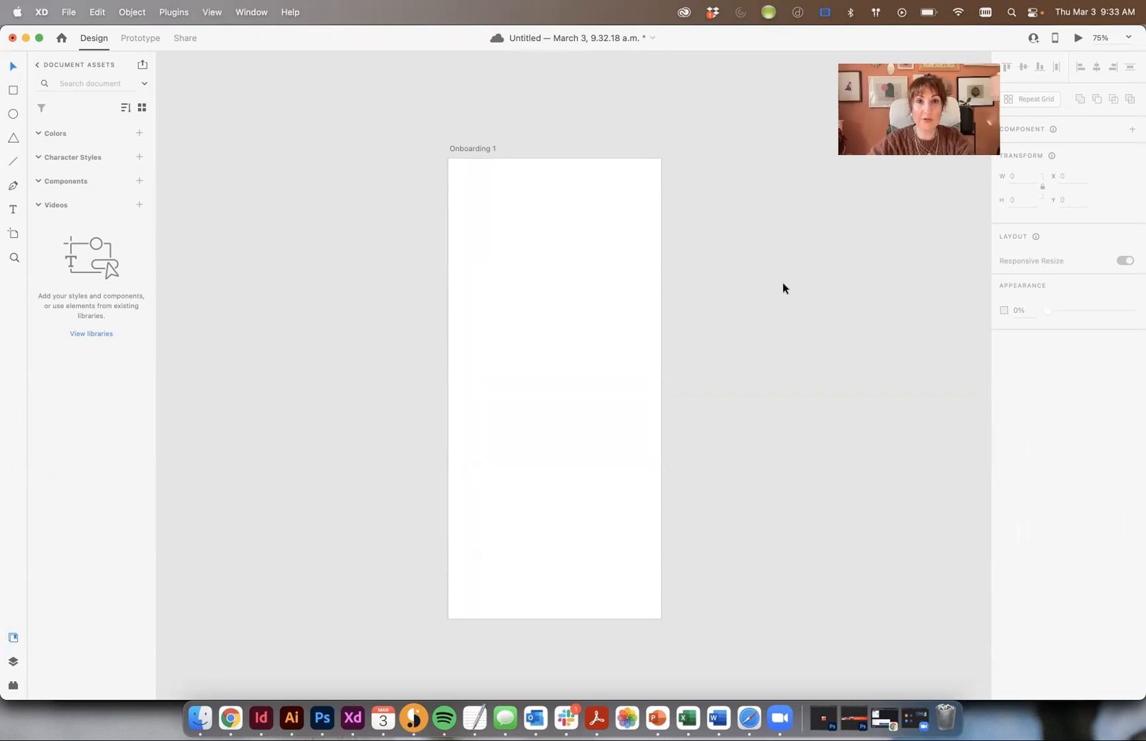
key(super+shift+apostrophe)
key(super+shift+apostrophe)
key(super+shift+apostrophe)
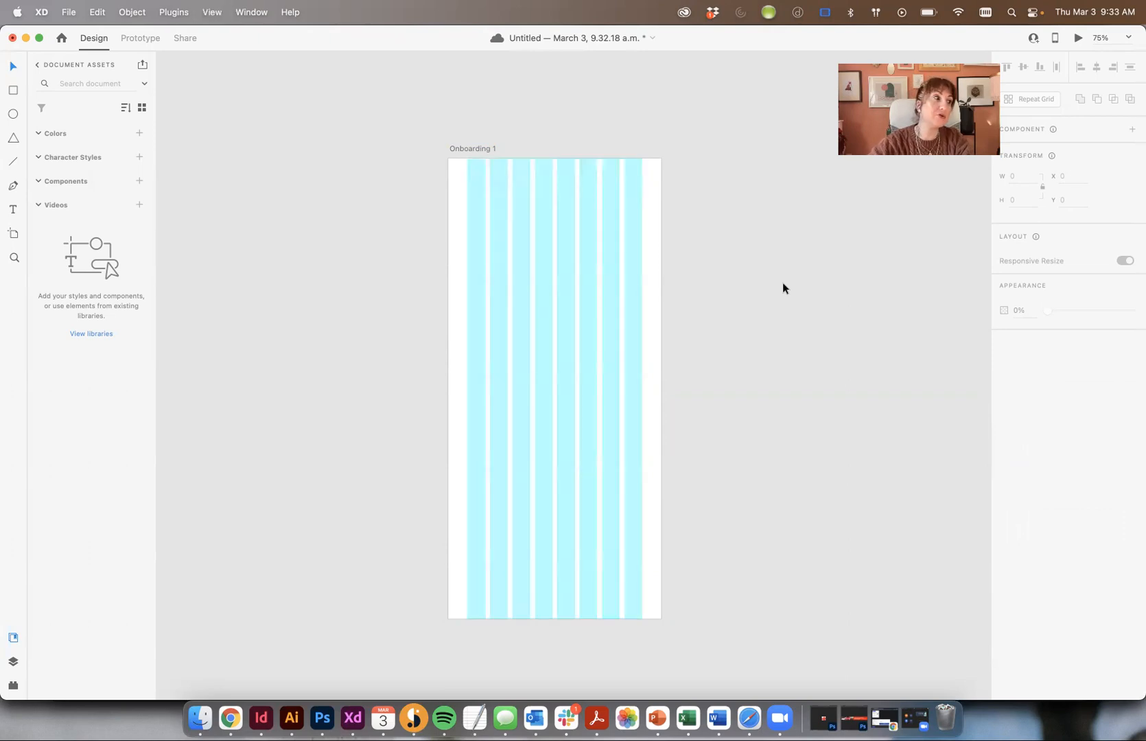
key(super+shift+apostrophe)
key(super+shift+apostrophe)
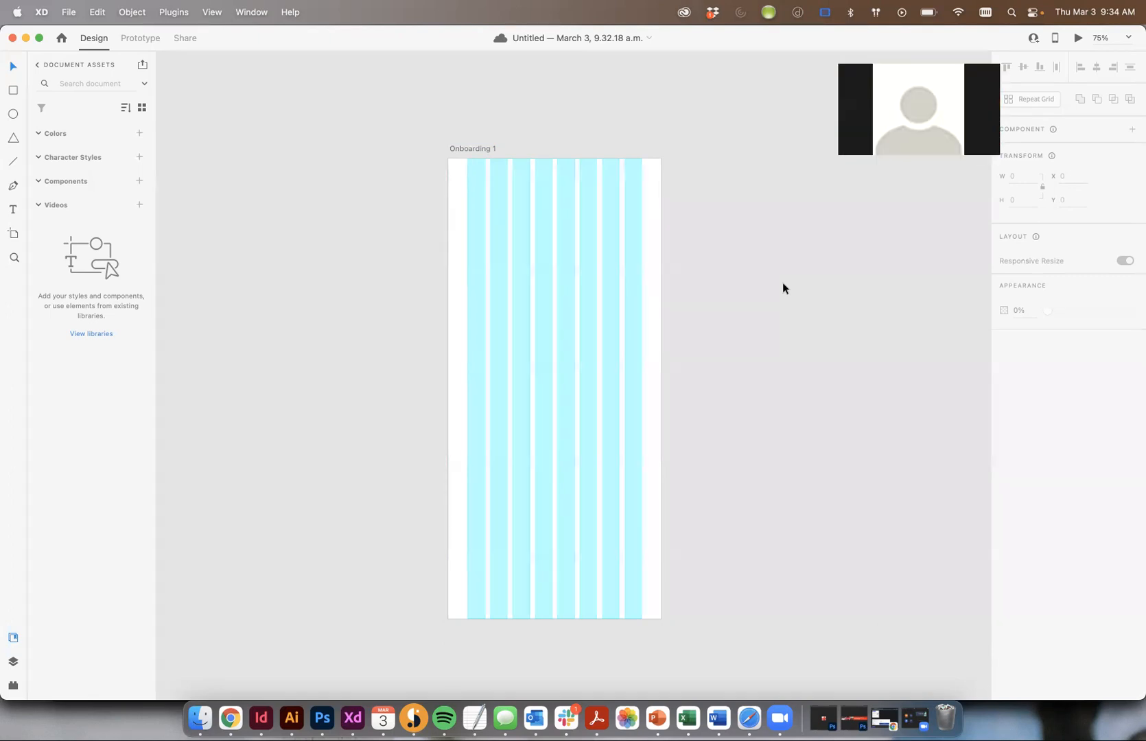
key(super+shift+apostrophe)
key(super+shift+apostrophe)
key(super+shift+apostrophe)
key(super+shift+apostrophe)
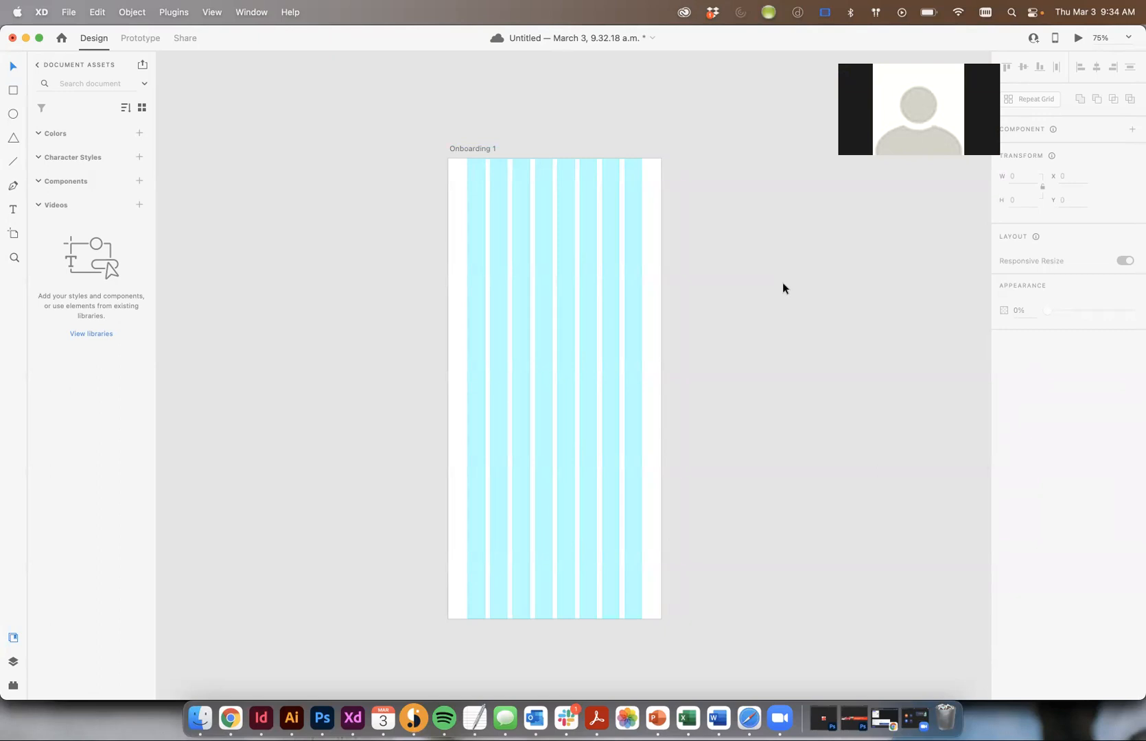
drag(944, 63, 944, 84)
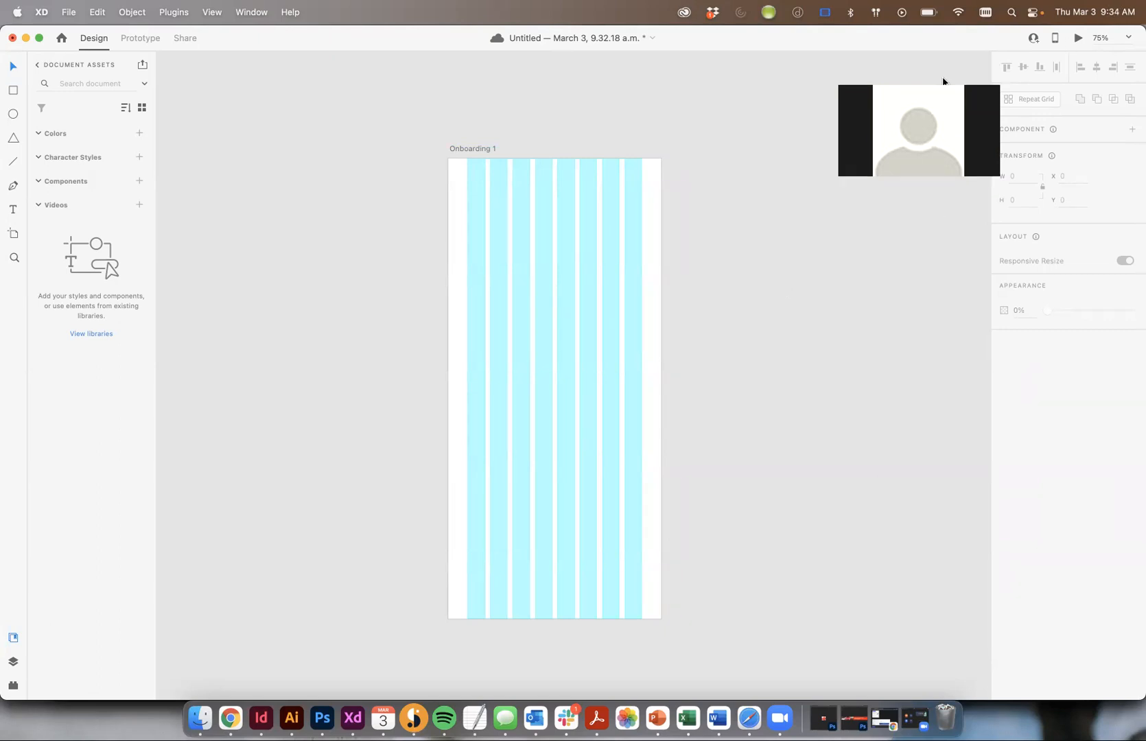
Hide the layout grid on the Onboarding 1 artboard
click(487, 149)
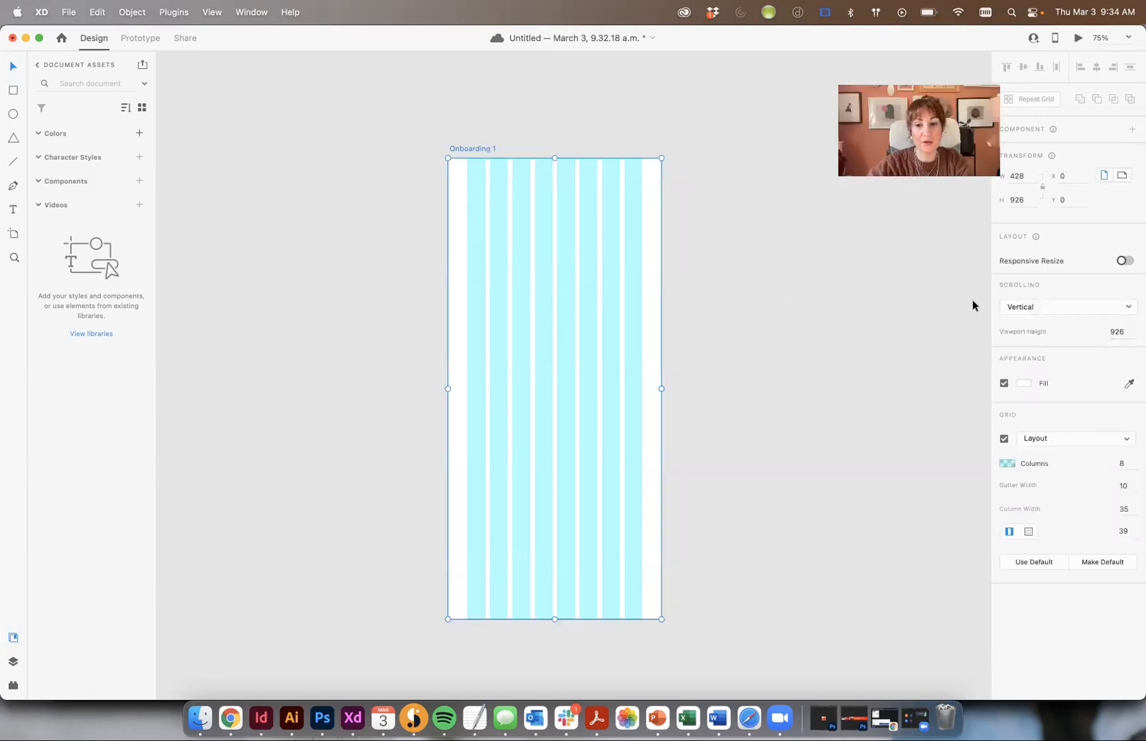
key(super+shift+apostrophe)
key(super+shift+apostrophe)
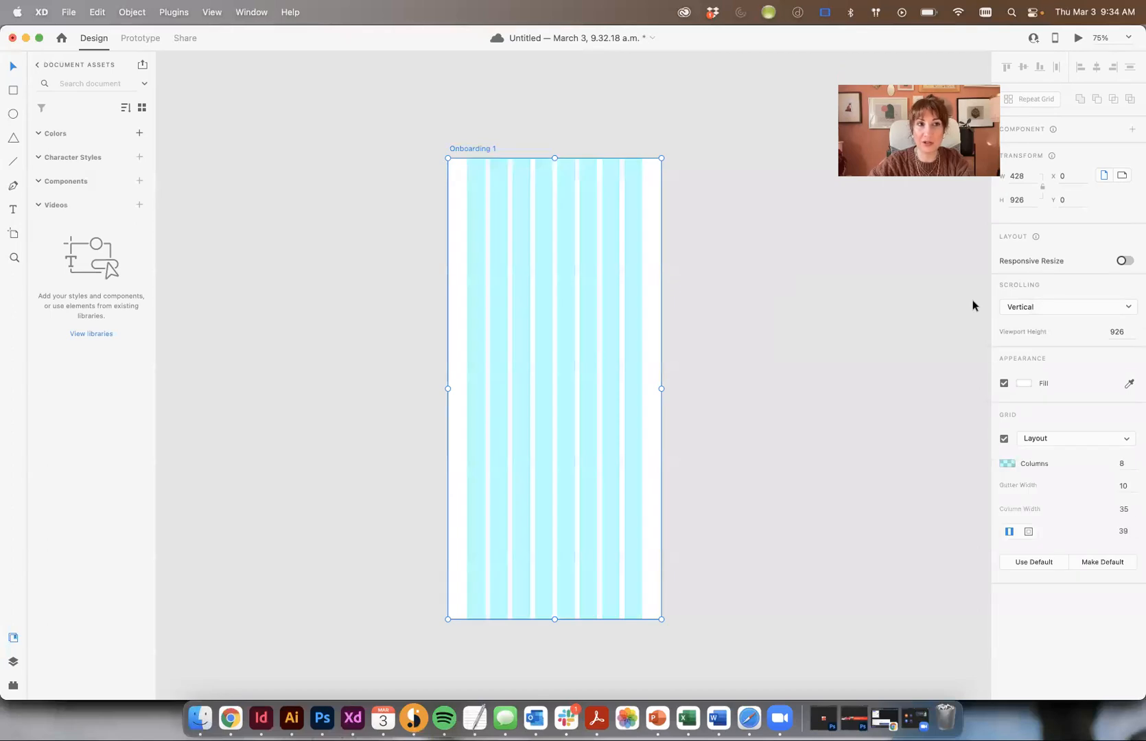
key(super+shift+apostrophe)
scroll(957, 305, left, 1)
scroll(942, 299, left, 4)
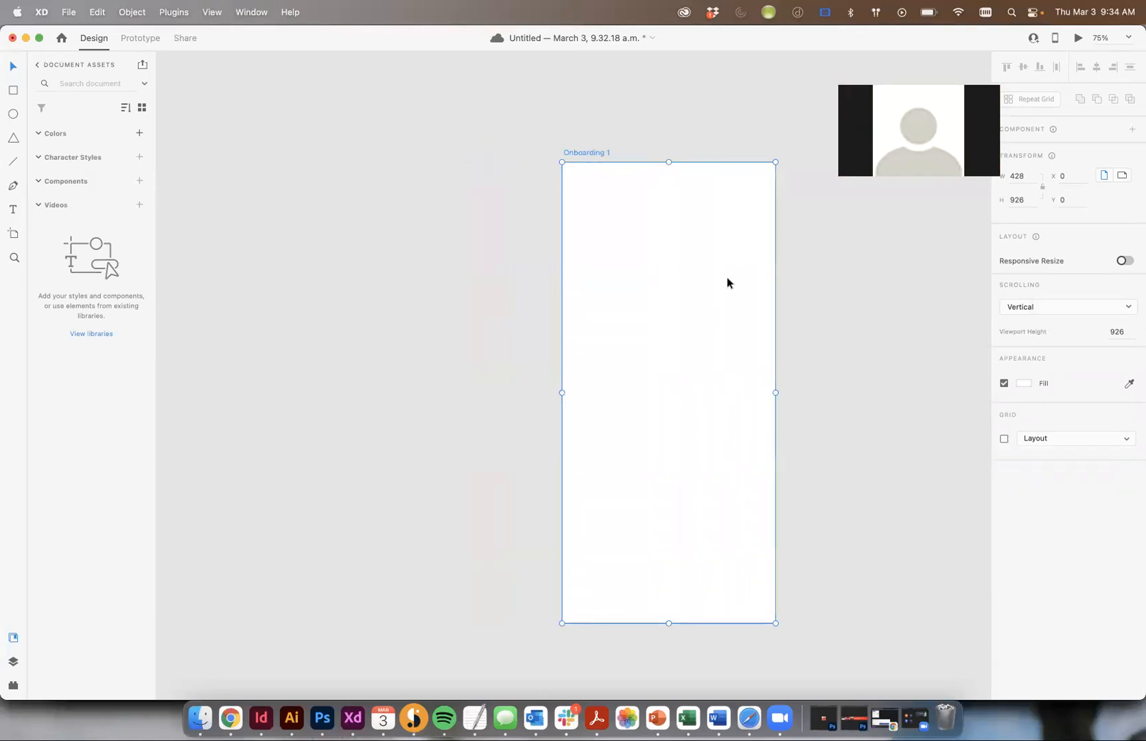
Switch to Chrome and copy "Welcome to Hola, the best tacos in town." from the assignment's mobile app pages list
click(231, 718)
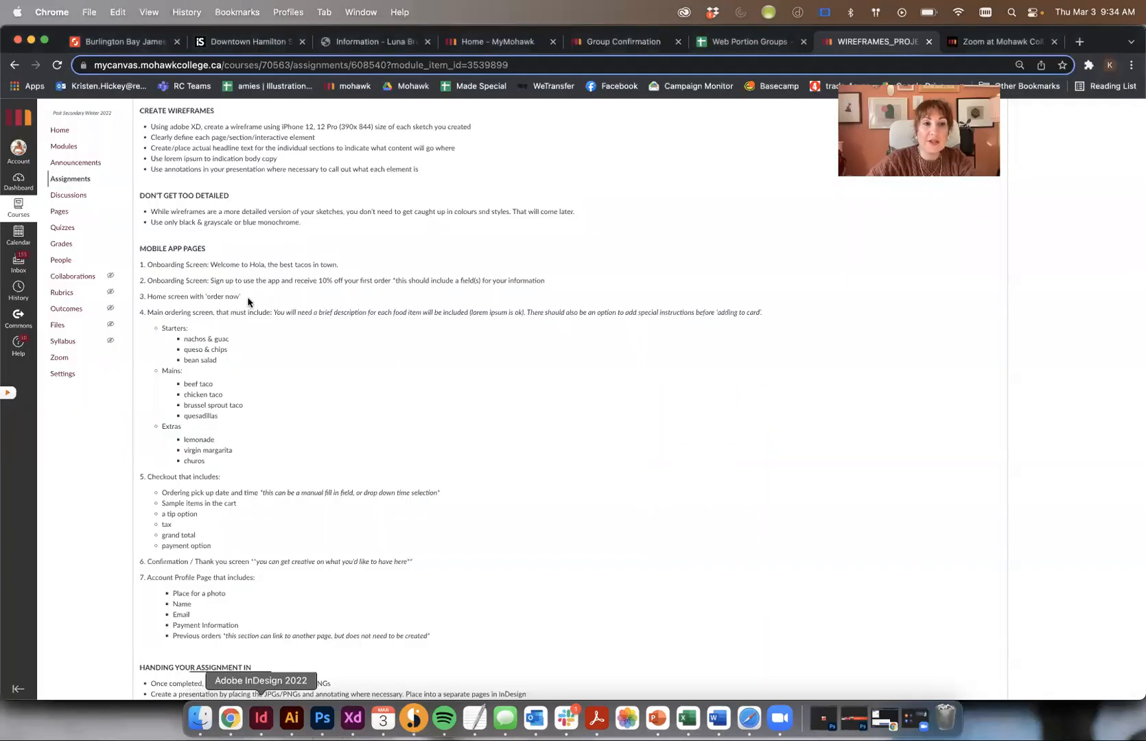
drag(341, 266, 210, 265)
key(super+c)
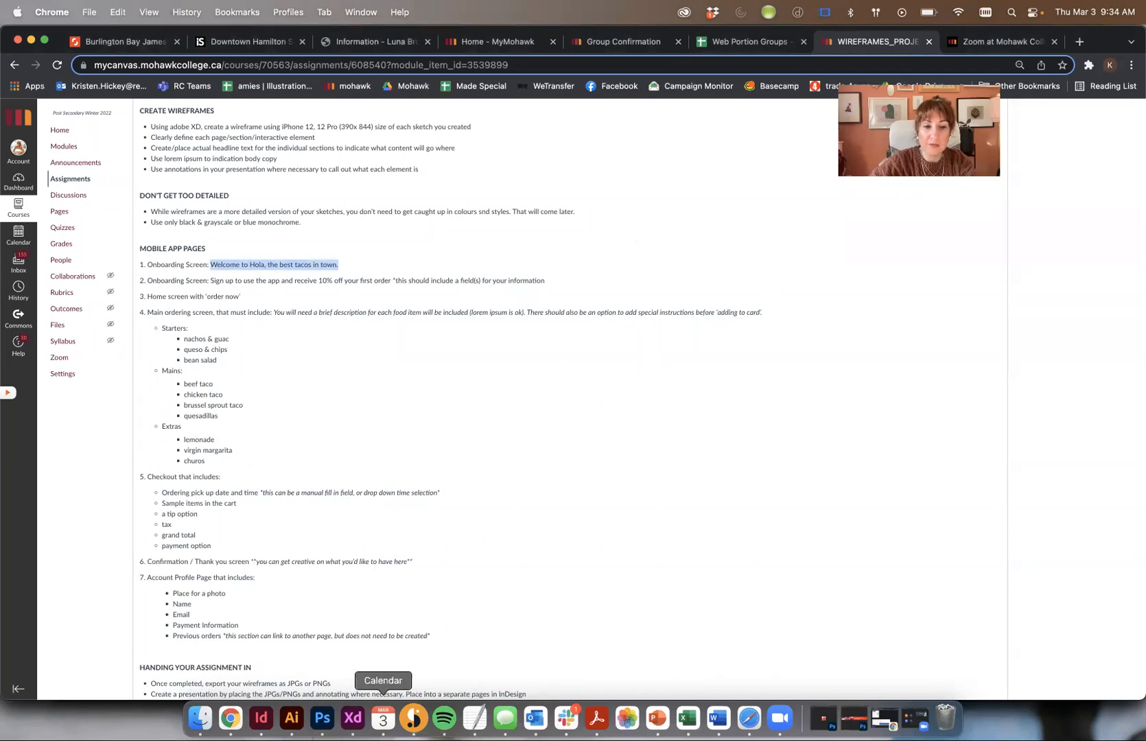
Switch back to Adobe XD and paste the copied headline into a new point text object on the Onboarding 1 artboard
click(353, 719)
scroll(325, 285, right, 5)
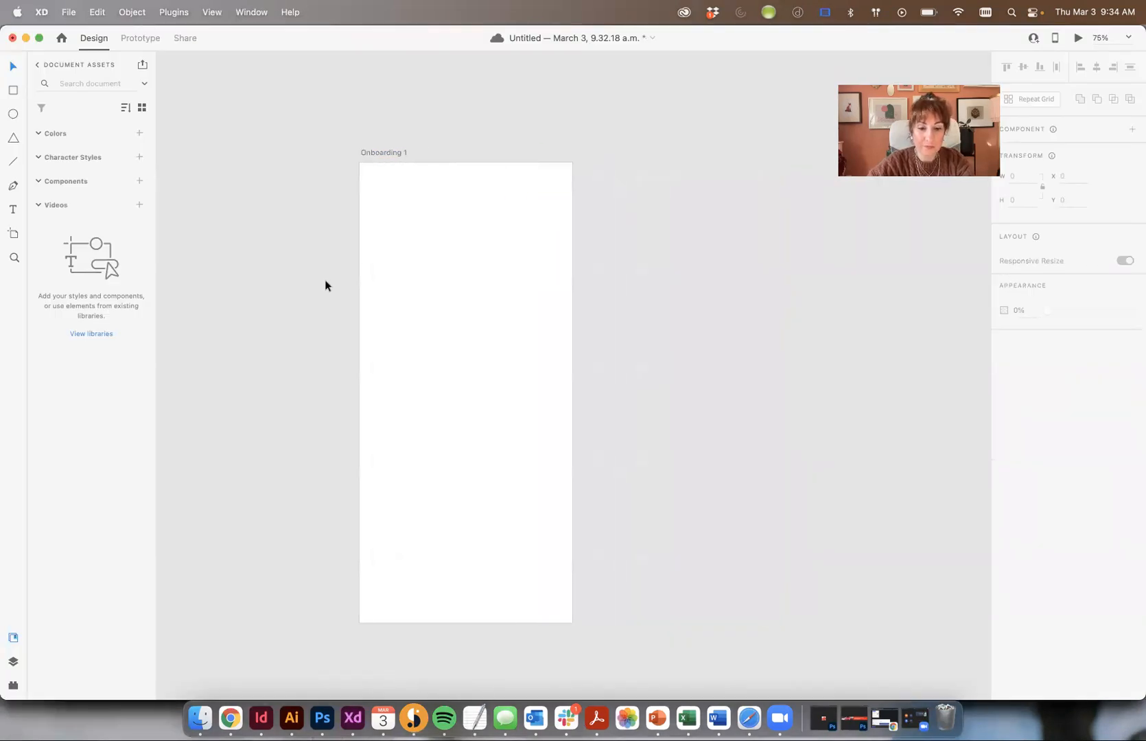
key(super+v)
key(Delete)
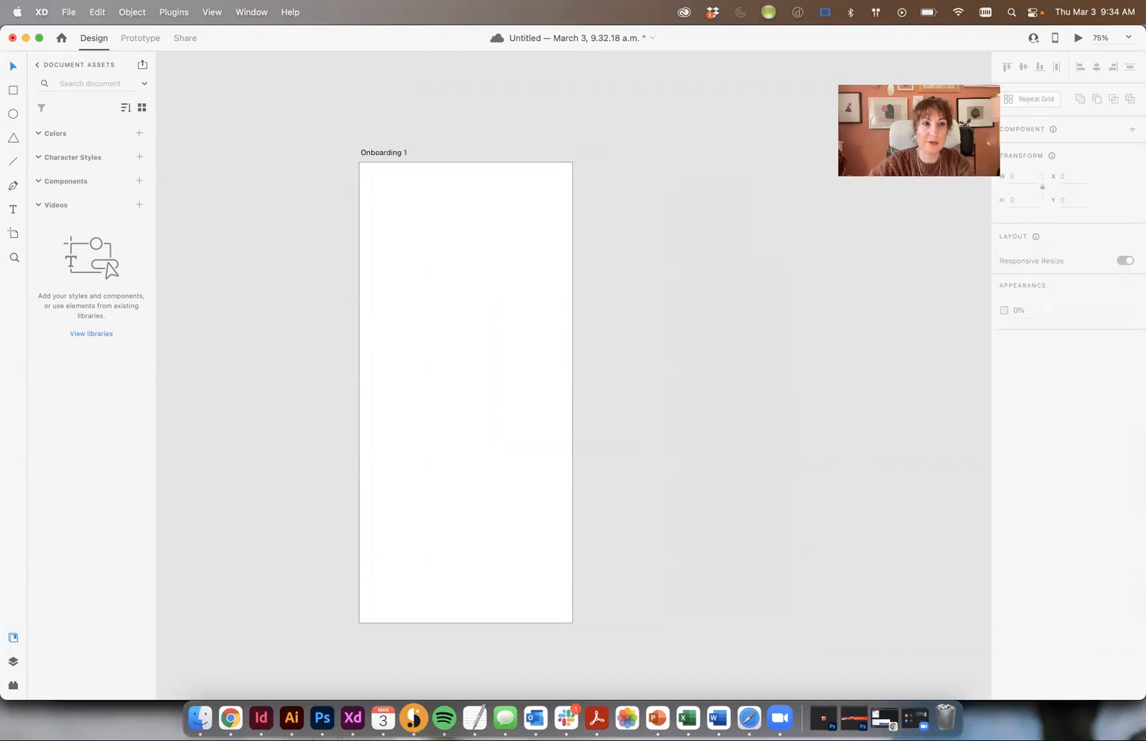
click(13, 210)
click(413, 273)
key(super+v)
Move the headline text off the artboard to about X -430, Y -156 as a reference, and save the document
click(15, 65)
drag(439, 271, 184, 92)
scroll(198, 96, left, 4)
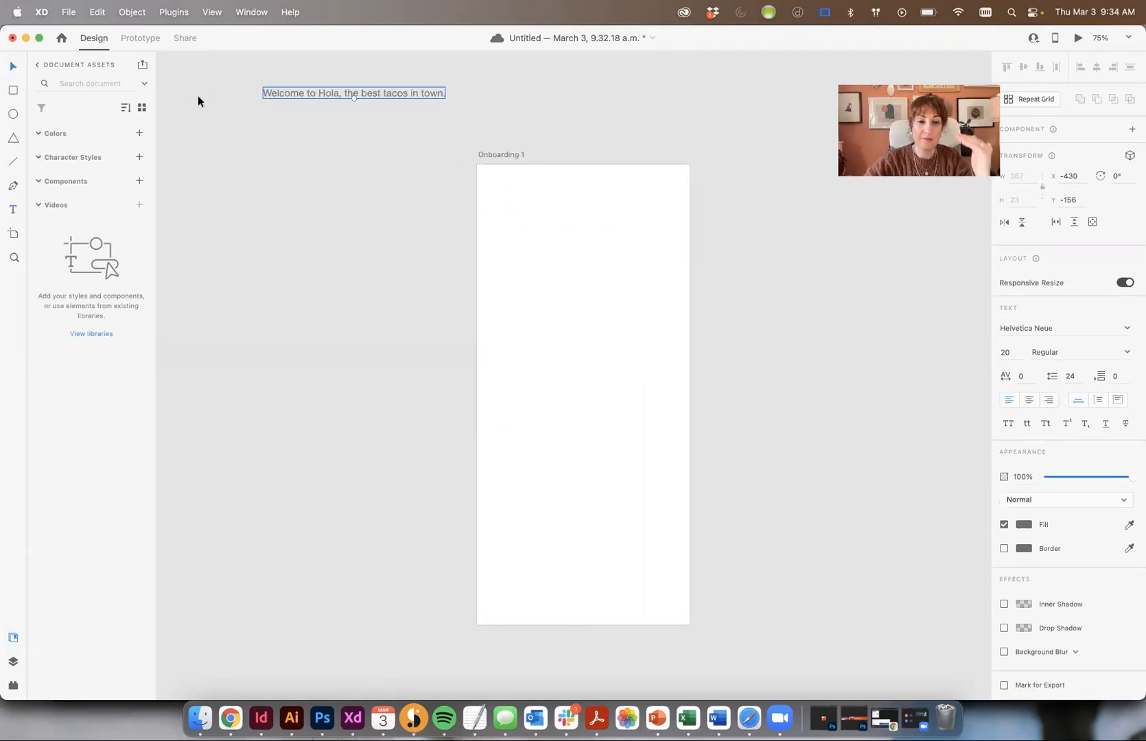
scroll(198, 96, up, 1)
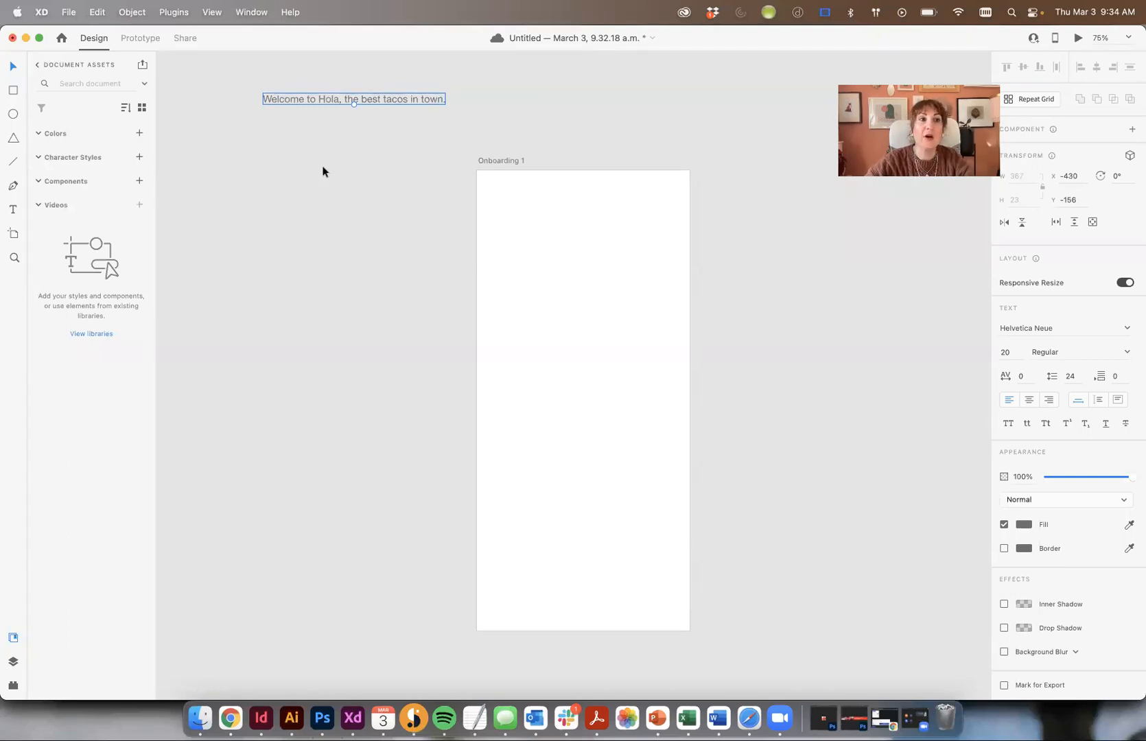
scroll(322, 171, right, 3)
scroll(322, 171, up, 2)
scroll(323, 172, down, 3)
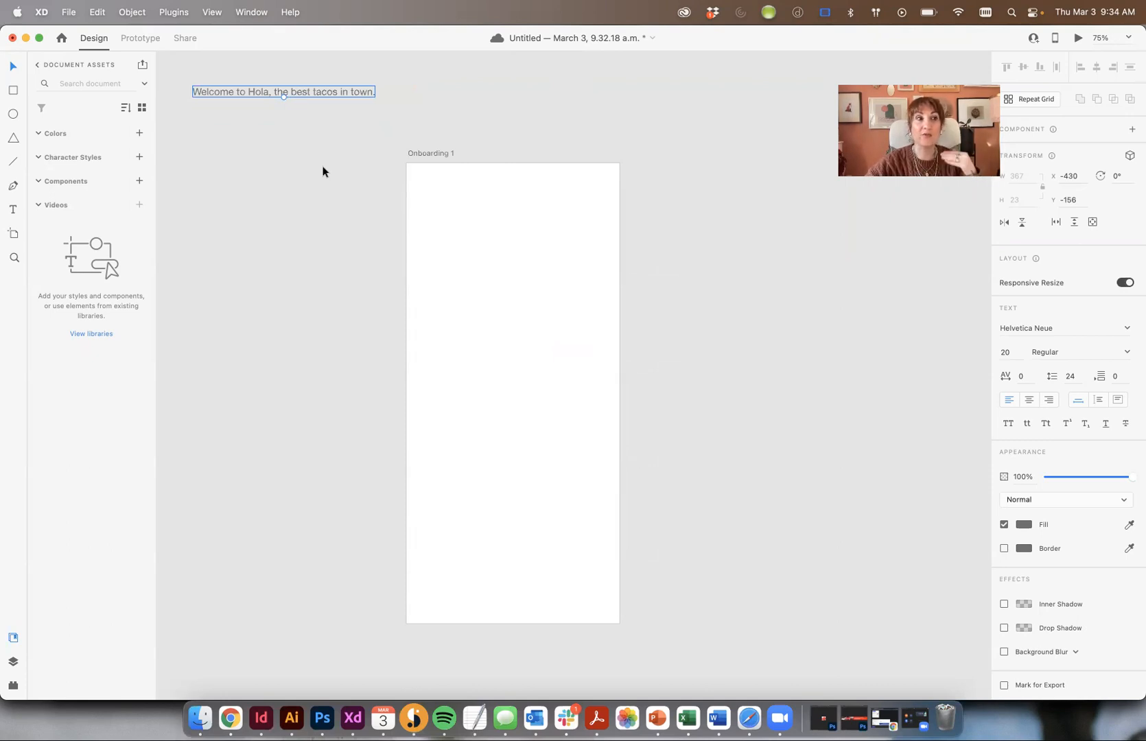
key(super+s)
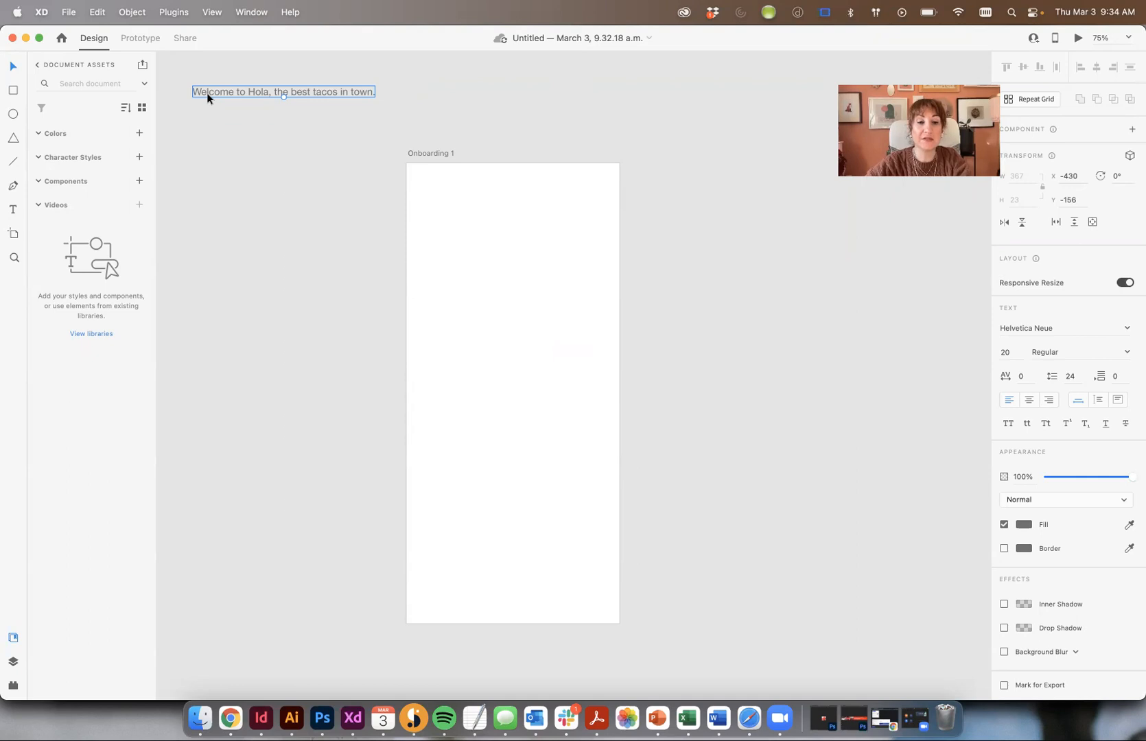
Duplicate the headline onto the upper part of the artboard and shorten the copy to "Welcome to"
drag(211, 91, 441, 245)
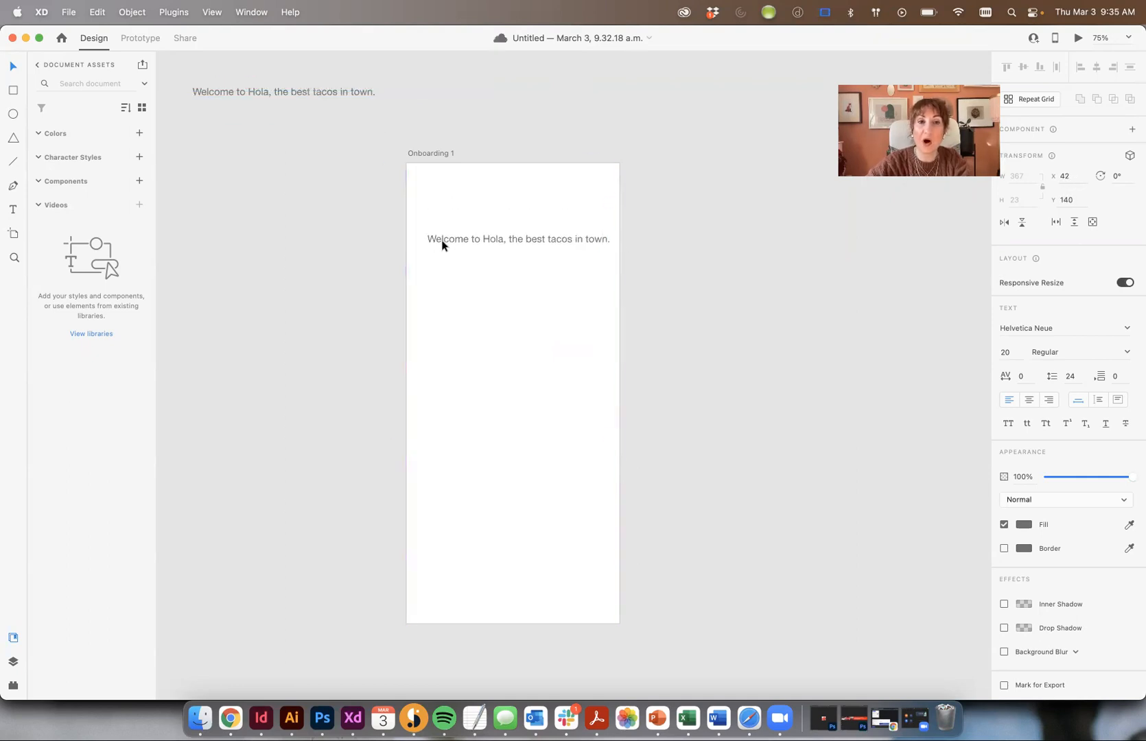
double_click(450, 235)
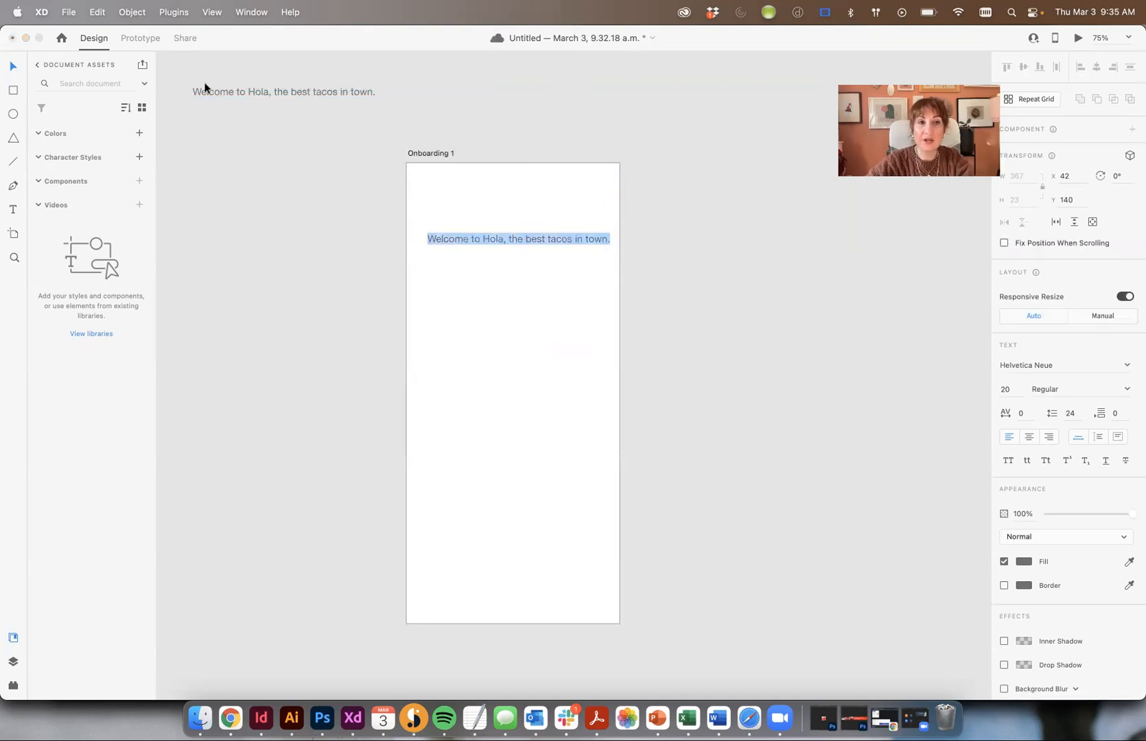
click(511, 238)
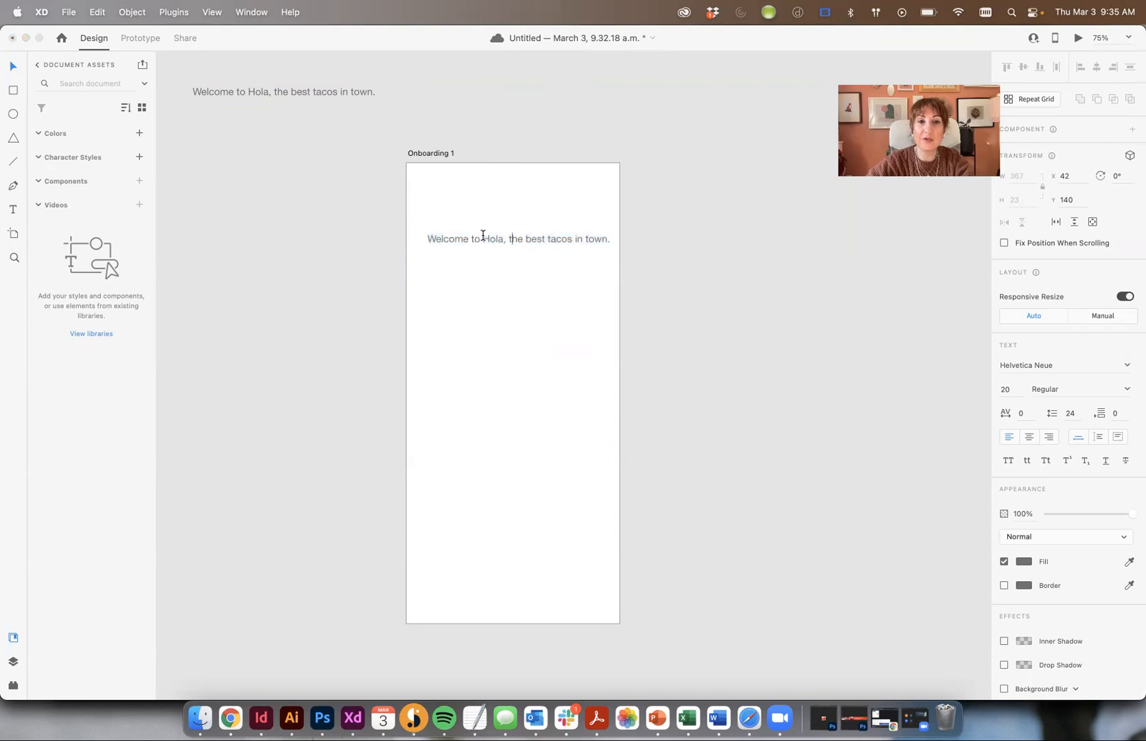
double_click(488, 238)
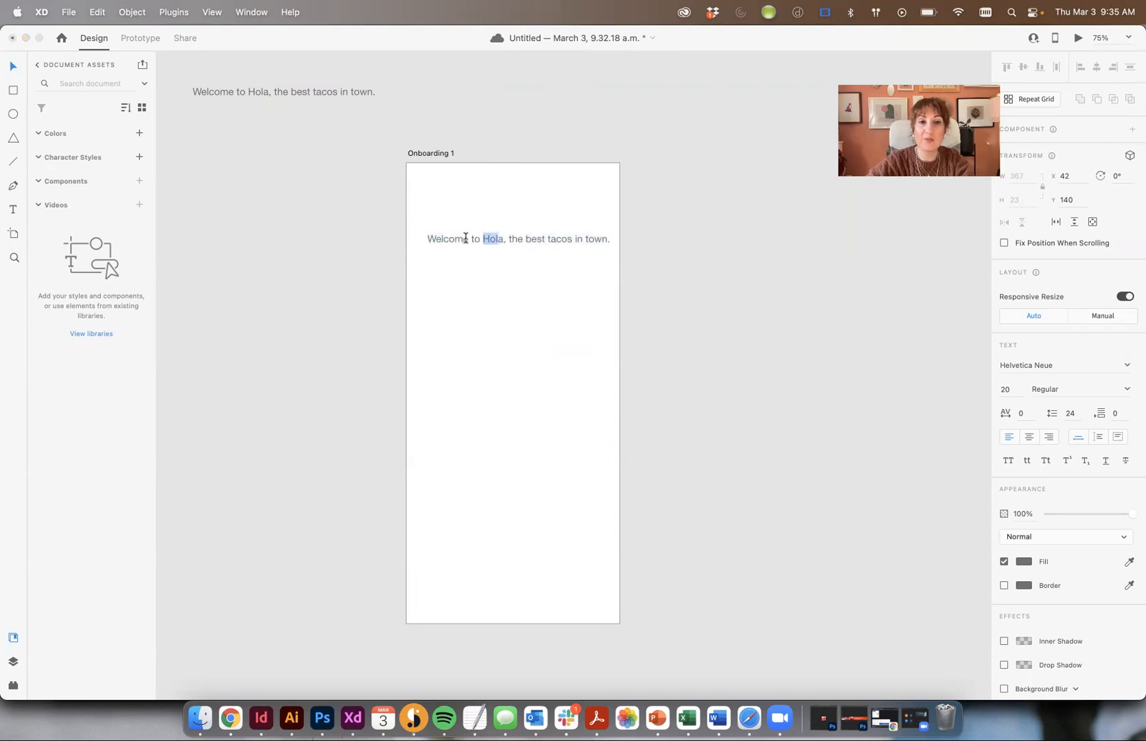
drag(480, 238, 652, 240)
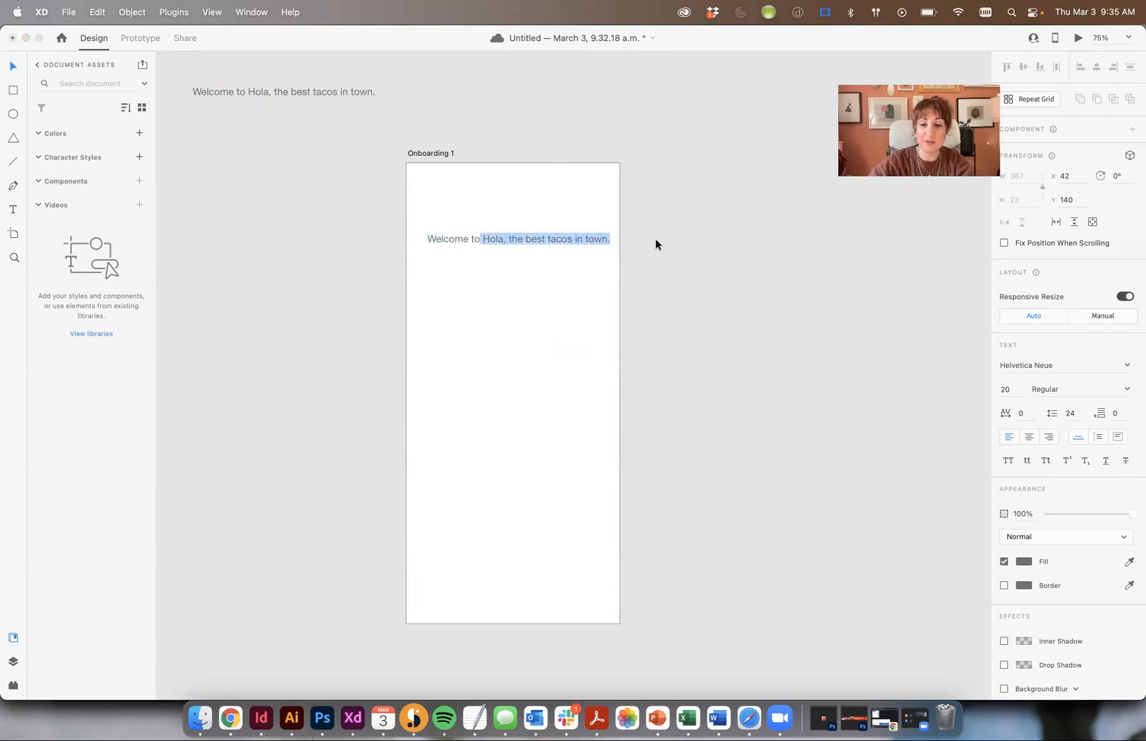
key(BackSpace)
click(12, 67)
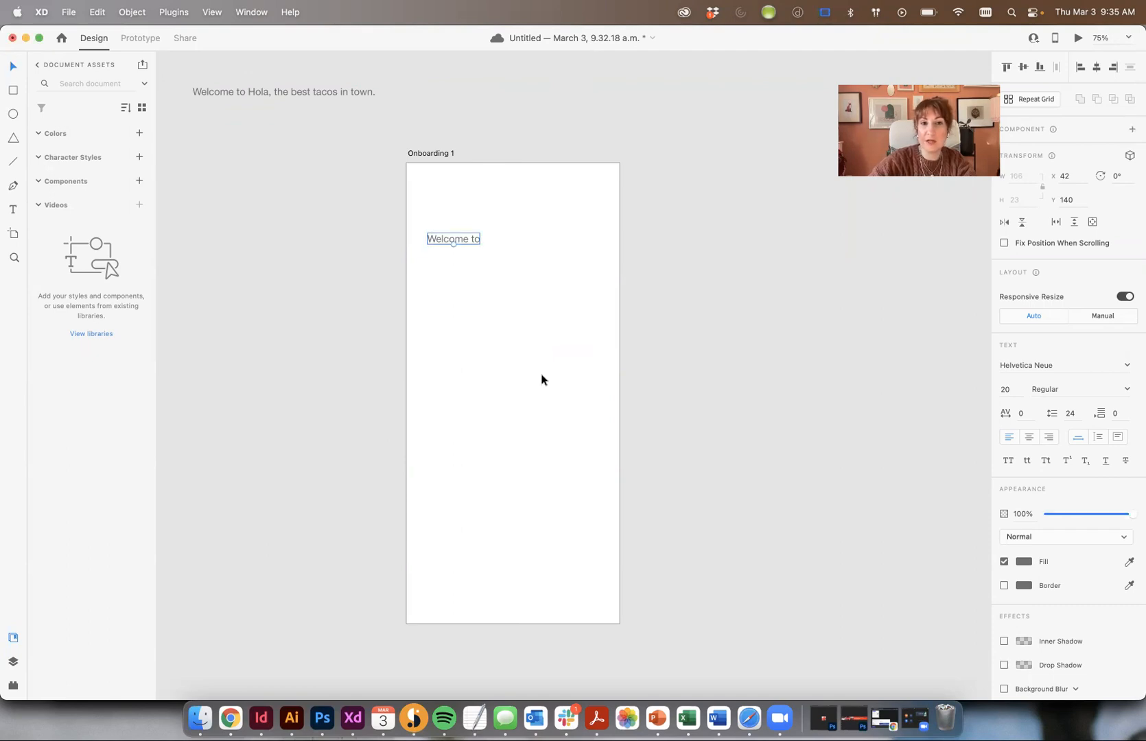
Draw a circle about 248 wide below the "Welcome to" text, with no border and a light grey #D1D1D1 fill
click(13, 114)
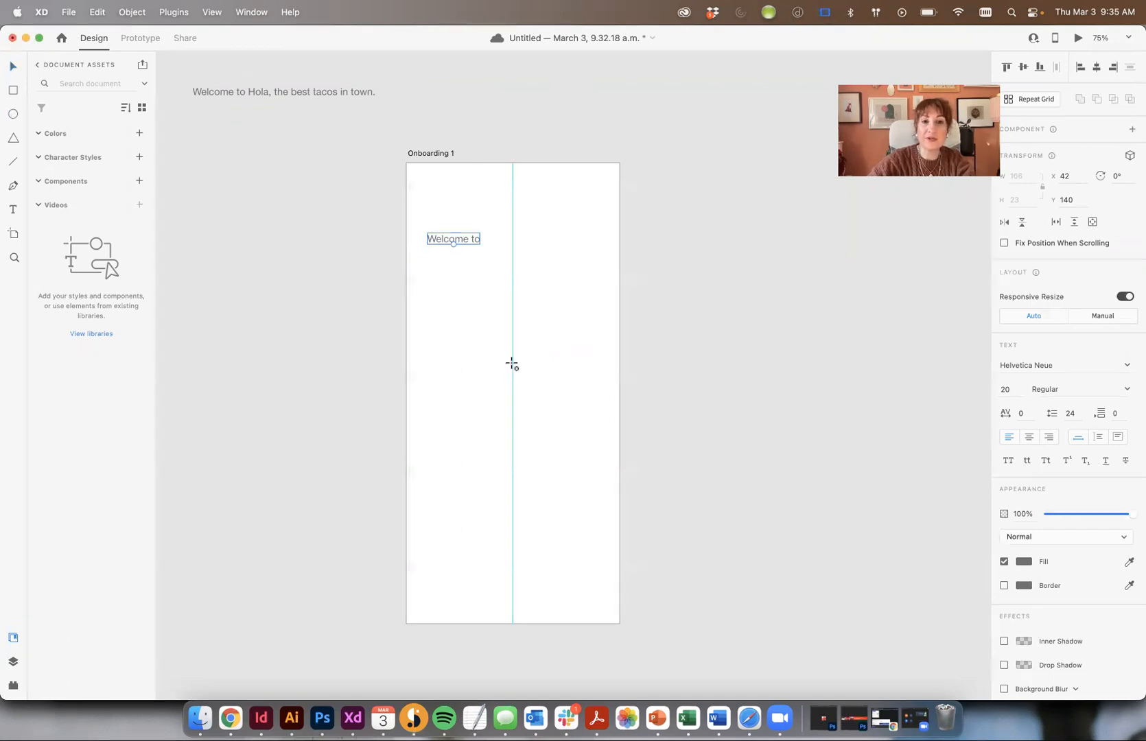
drag(496, 323, 566, 386)
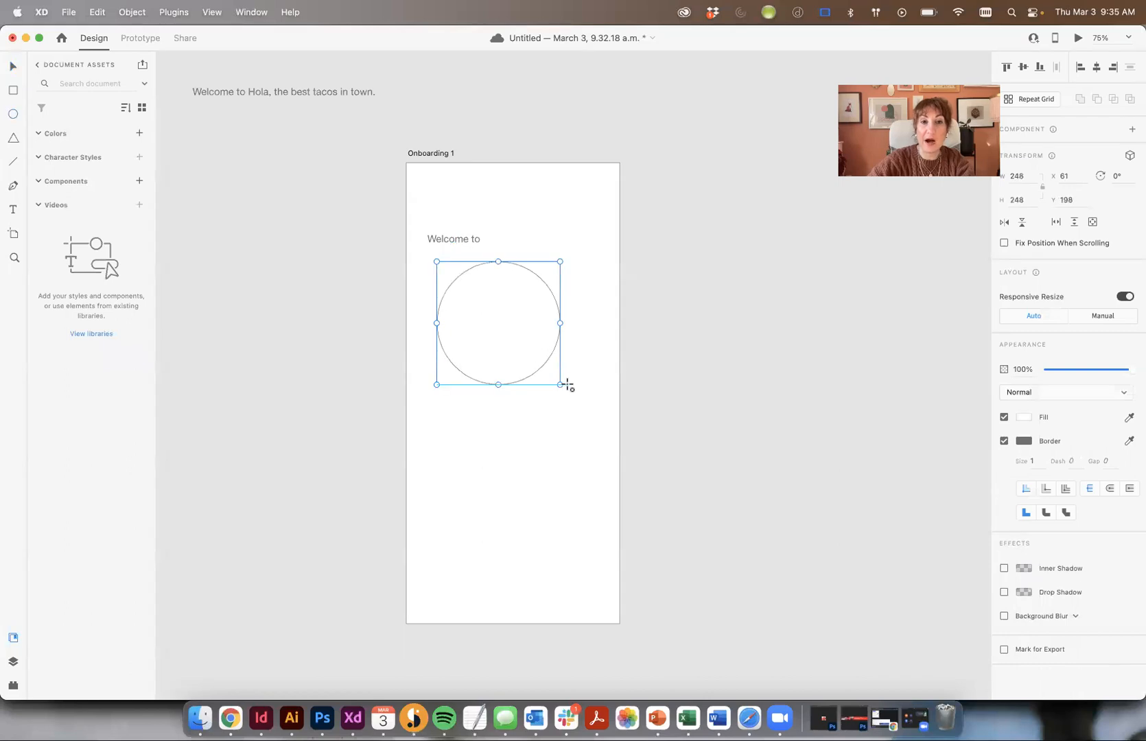
click(1004, 441)
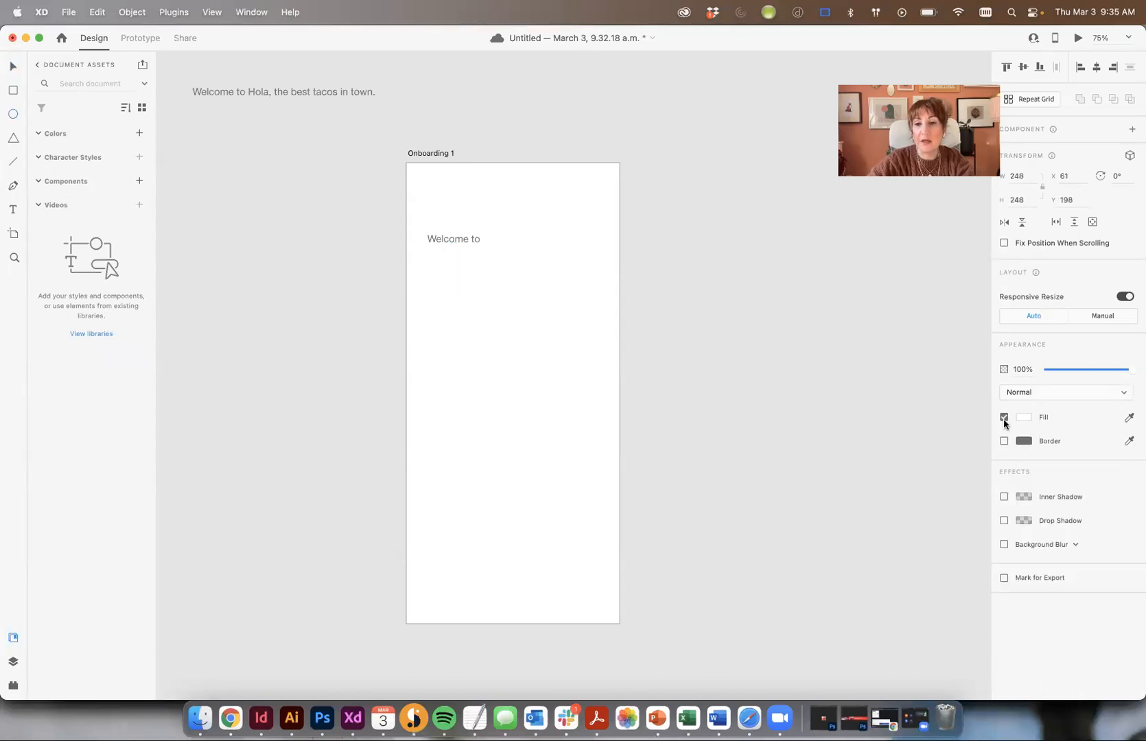
click(1022, 417)
drag(879, 417, 852, 369)
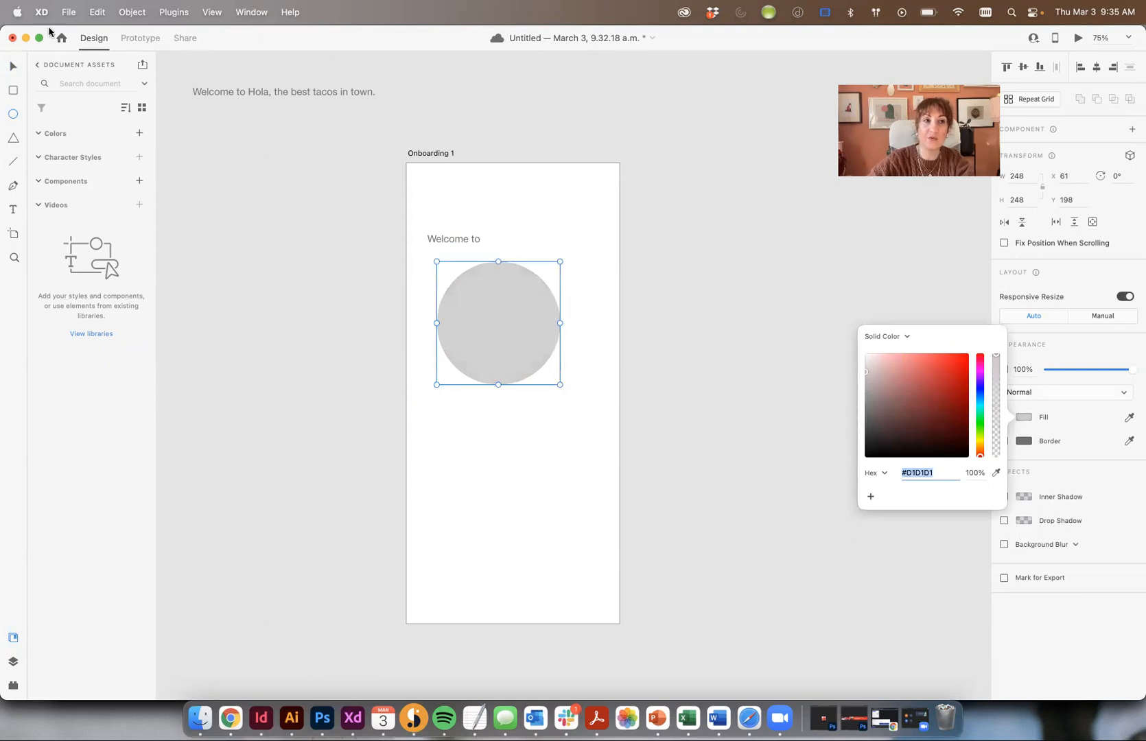
Move the "Welcome to" text up above the grey circle and enlarge the circle slightly
click(11, 65)
click(577, 224)
drag(452, 239, 484, 222)
click(535, 357)
drag(560, 385, 576, 400)
click(718, 370)
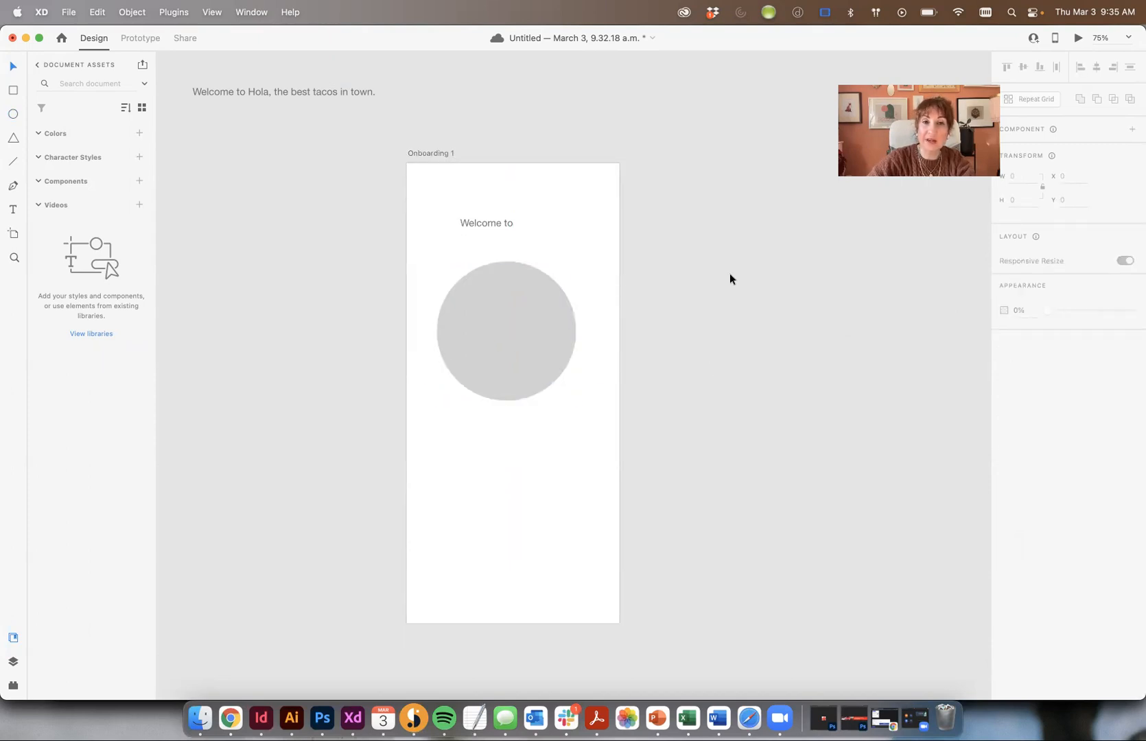
Duplicate the "Welcome to" text into the middle of the grey circle and change the copy to "Hola Logo"
drag(490, 224, 507, 335)
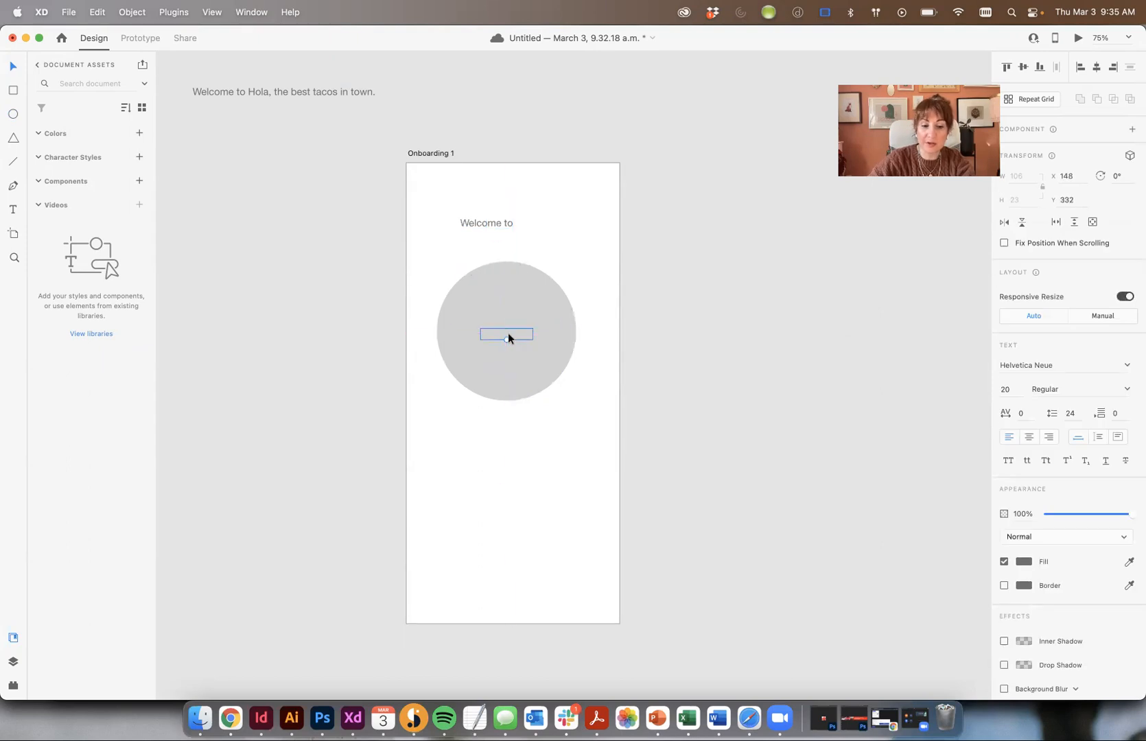
double_click(507, 333)
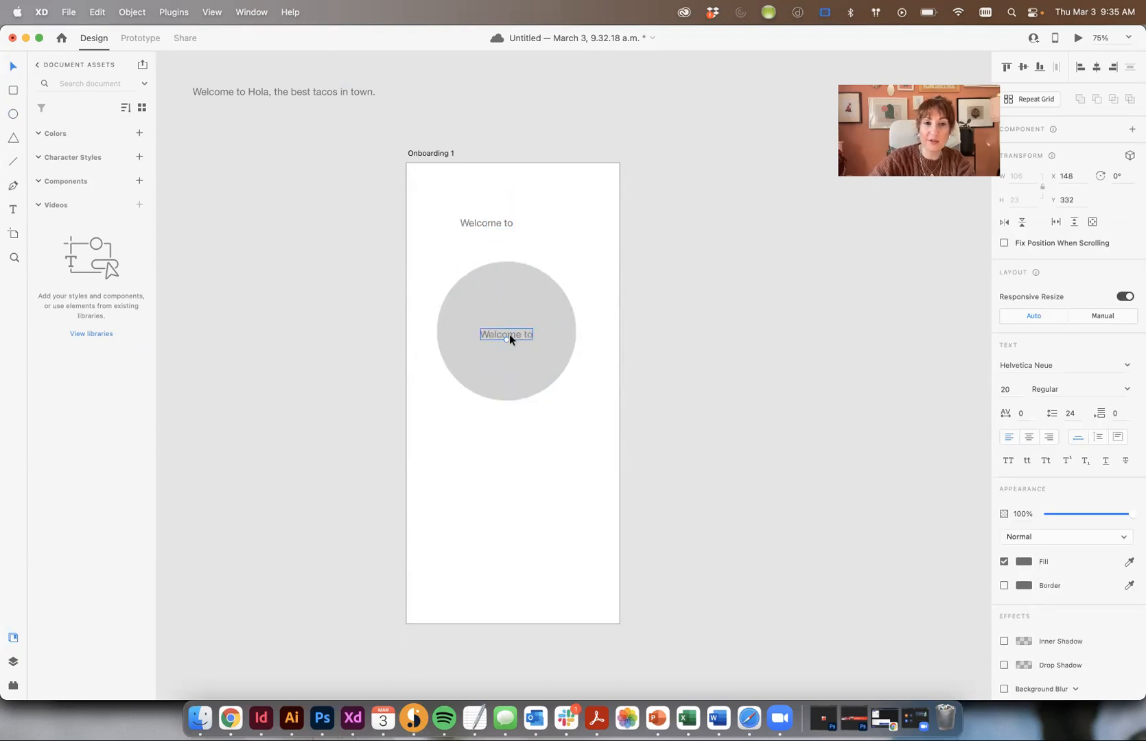
text(Hola Logo)
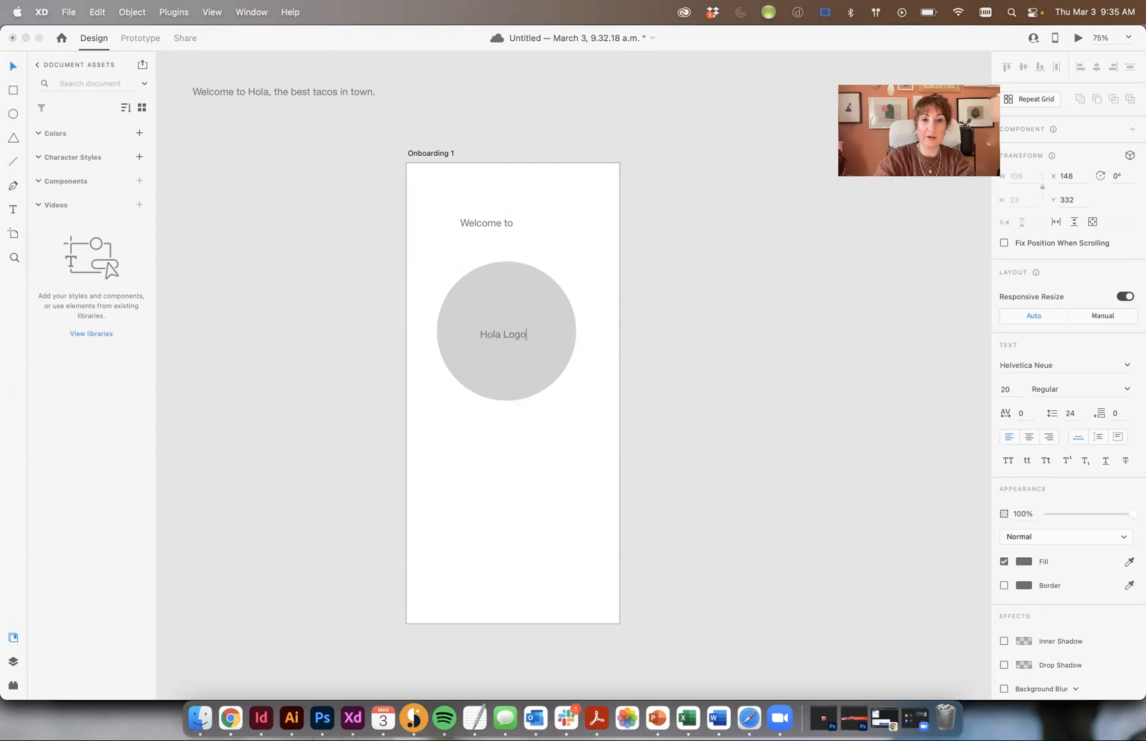
click(787, 337)
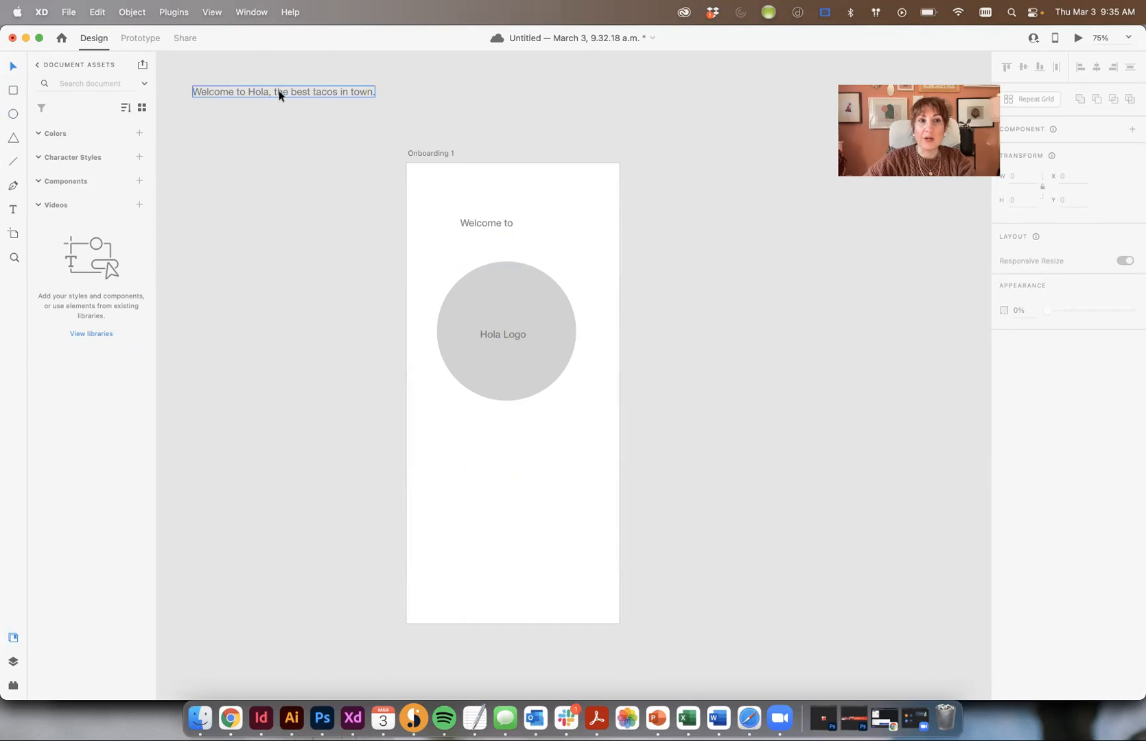
drag(278, 94, 461, 470)
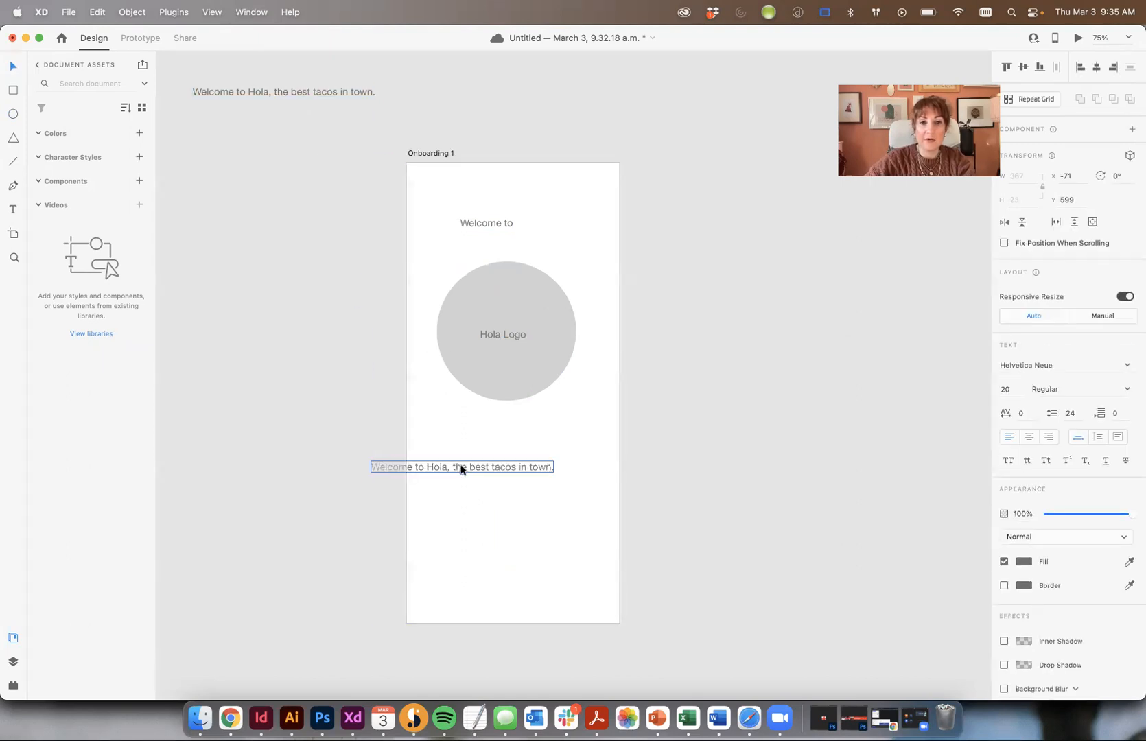
key(super+z)
click(304, 251)
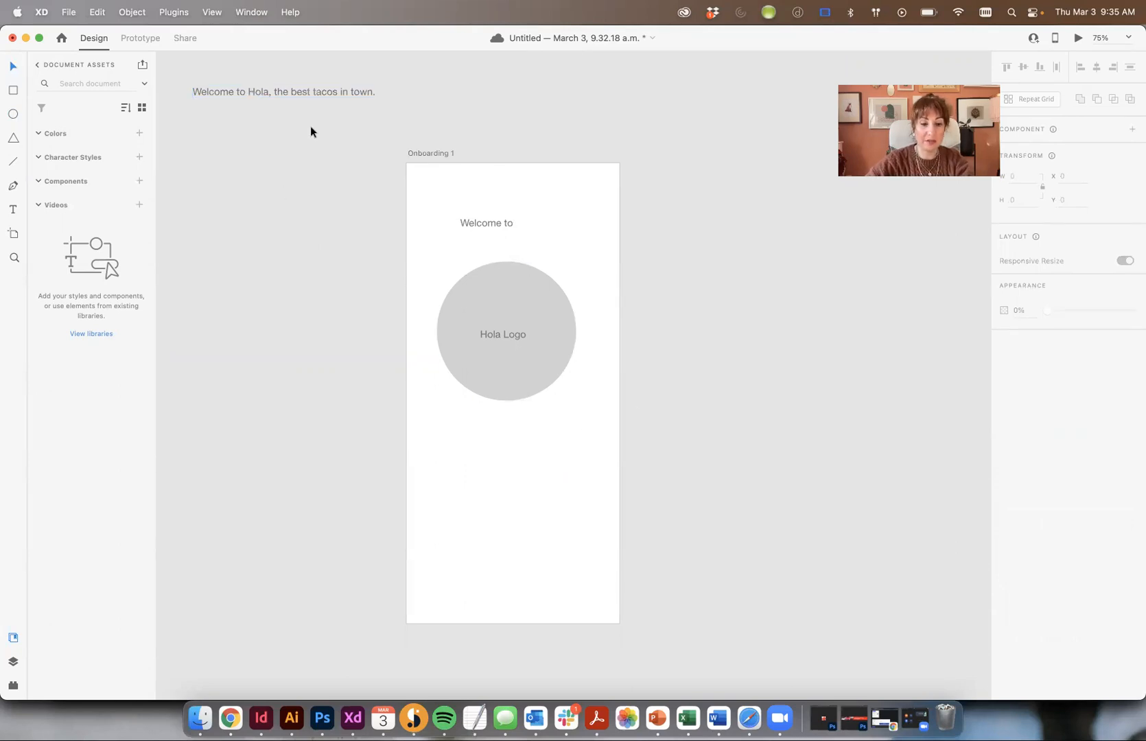
Duplicate the headline onto the artboard below the grey circle and change the copy to "The best tacos in town."
drag(287, 95, 271, 452)
double_click(542, 456)
text(T)
click(16, 68)
click(546, 480)
Move the tagline up beneath the grey circle and bring the "Welcome to" text down closer above it
drag(494, 453, 526, 437)
drag(480, 224, 493, 240)
click(612, 201)
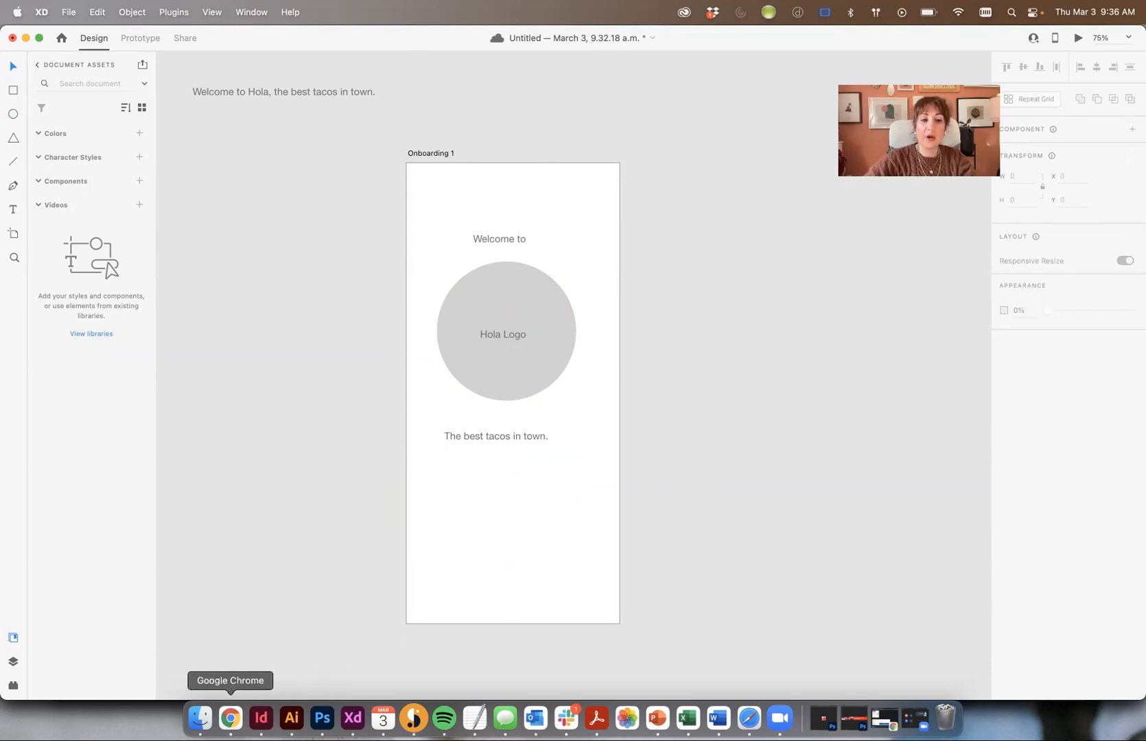
Switch to Chrome to check the onboarding screen requirements in the assignment brief, and return to Adobe XD
click(230, 717)
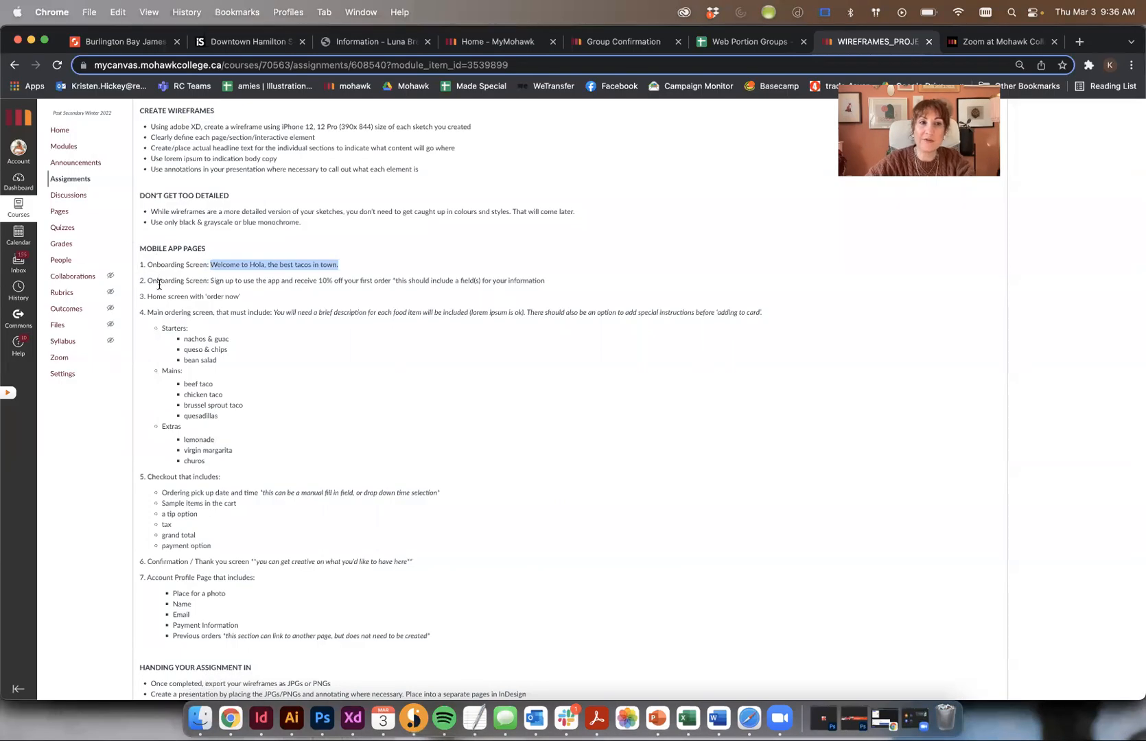
click(352, 718)
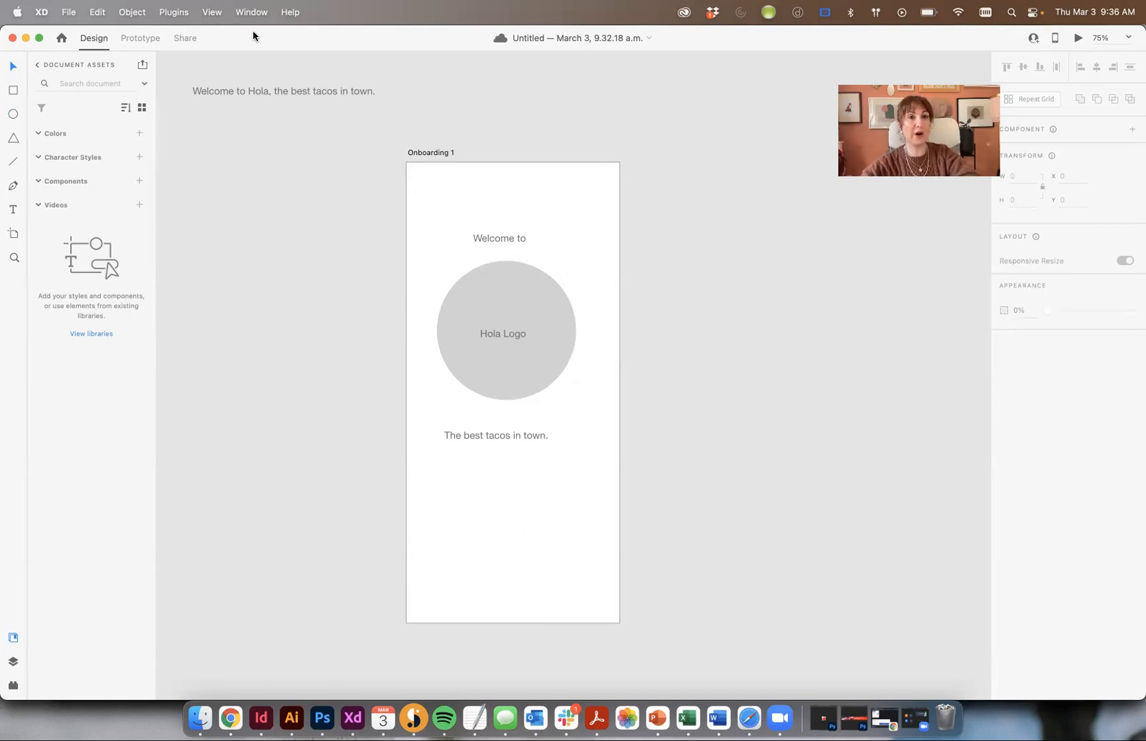
Open the wireframes-web-2019.08 document and look over its UI element artboards
click(251, 12)
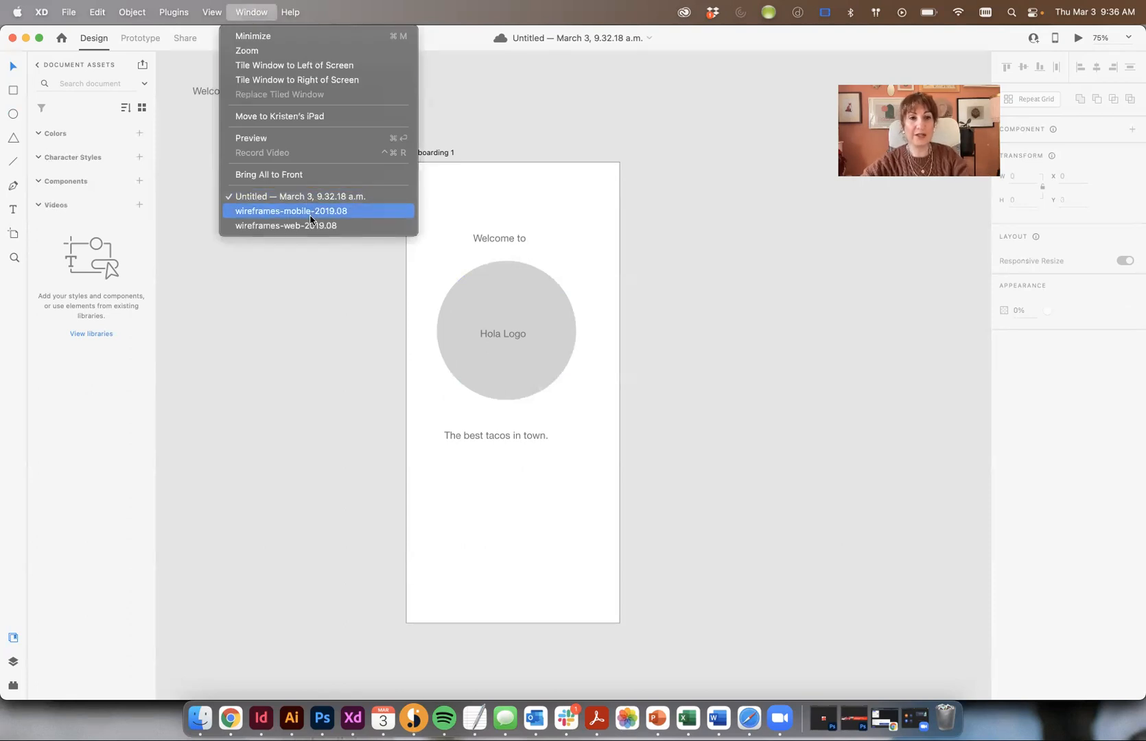
click(310, 227)
scroll(515, 275, up, 3)
scroll(481, 285, right, 10)
Switch to the wireframes-mobile-2019.08 document and examine the sample screens in its Onboarding section
click(253, 11)
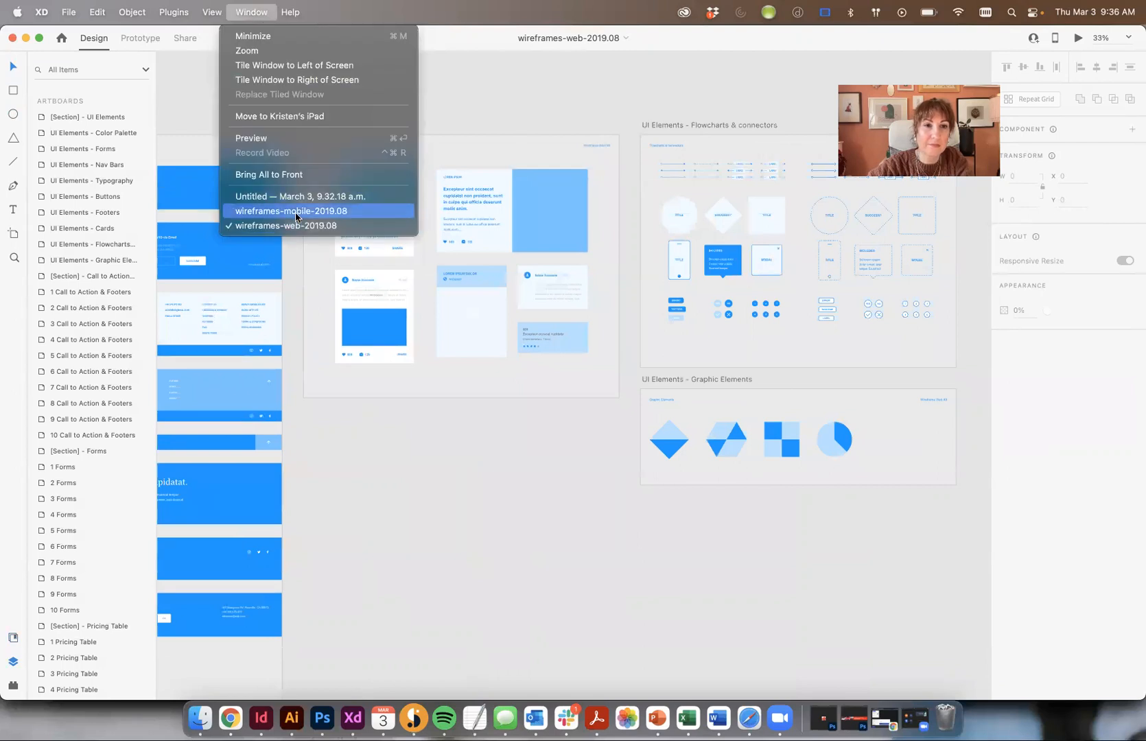
click(297, 211)
click(491, 152)
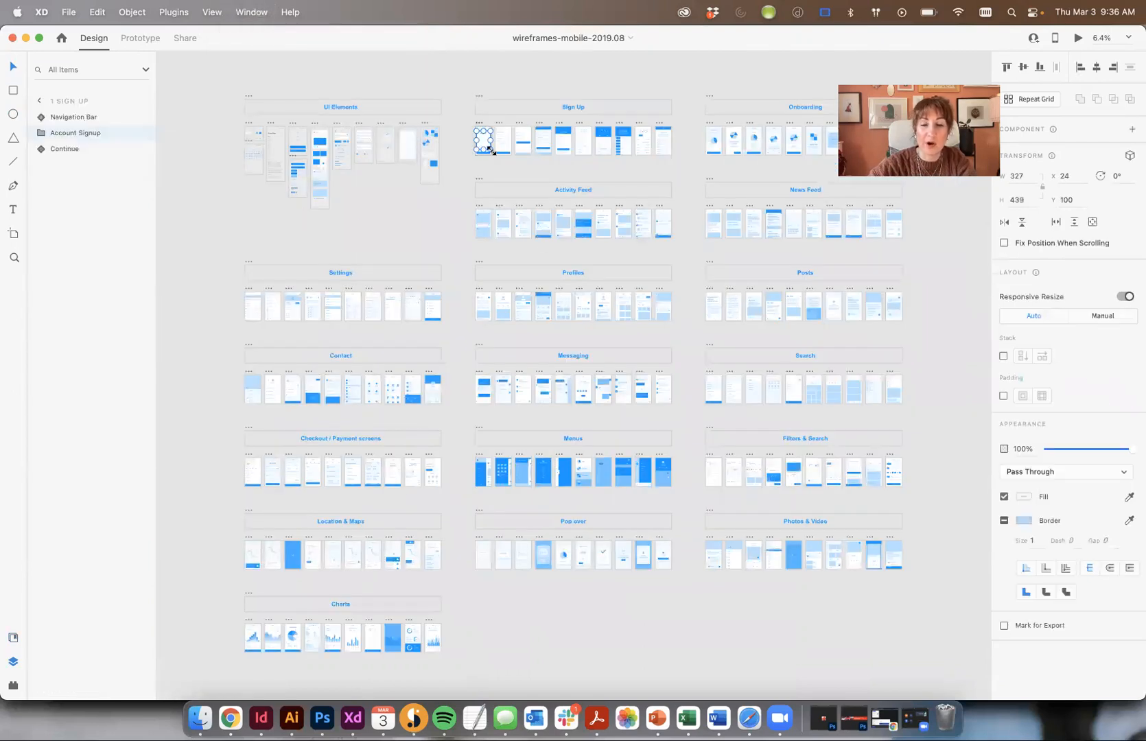
key(super+equal)
key(super+equal)
key(super+equal)
drag(492, 155, 670, 385)
drag(544, 227, 547, 573)
drag(526, 192, 505, 385)
drag(472, 272, 488, 614)
drag(685, 394, 200, 394)
drag(653, 384, 108, 468)
drag(687, 469, 533, 422)
click(399, 333)
key(super+equal)
key(super+equal)
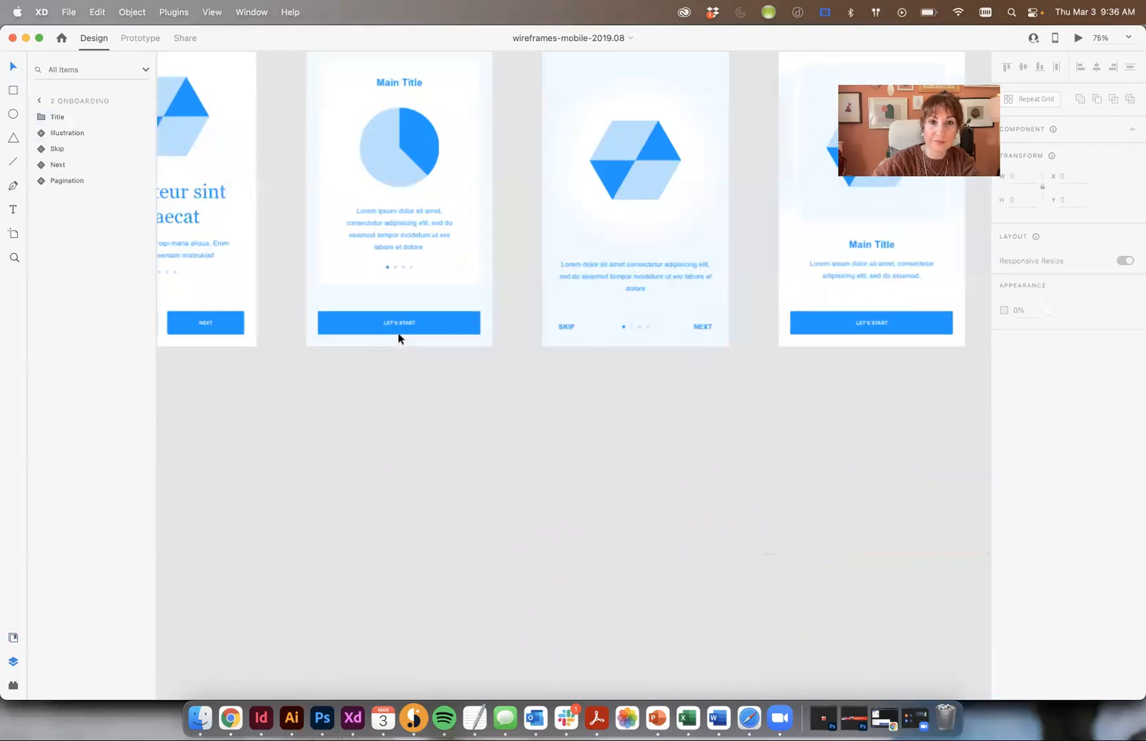
key(super+equal)
drag(316, 253, 627, 613)
drag(960, 385, 765, 488)
key(super+minus)
key(super+minus)
key(super+minus)
key(super+minus)
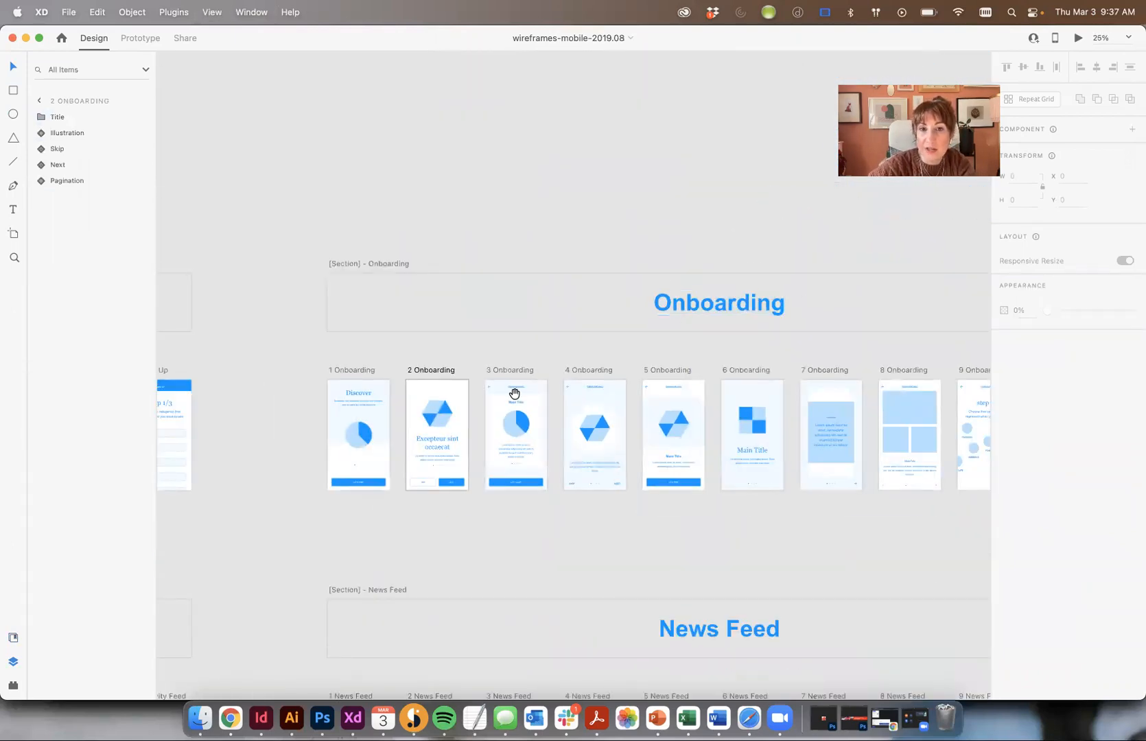
Select and copy the pagination dots below the body text on the 2 Onboarding sample screen
key(super+equal)
click(484, 328)
key(super+equal)
key(super+equal)
key(super+equal)
key(super+equal)
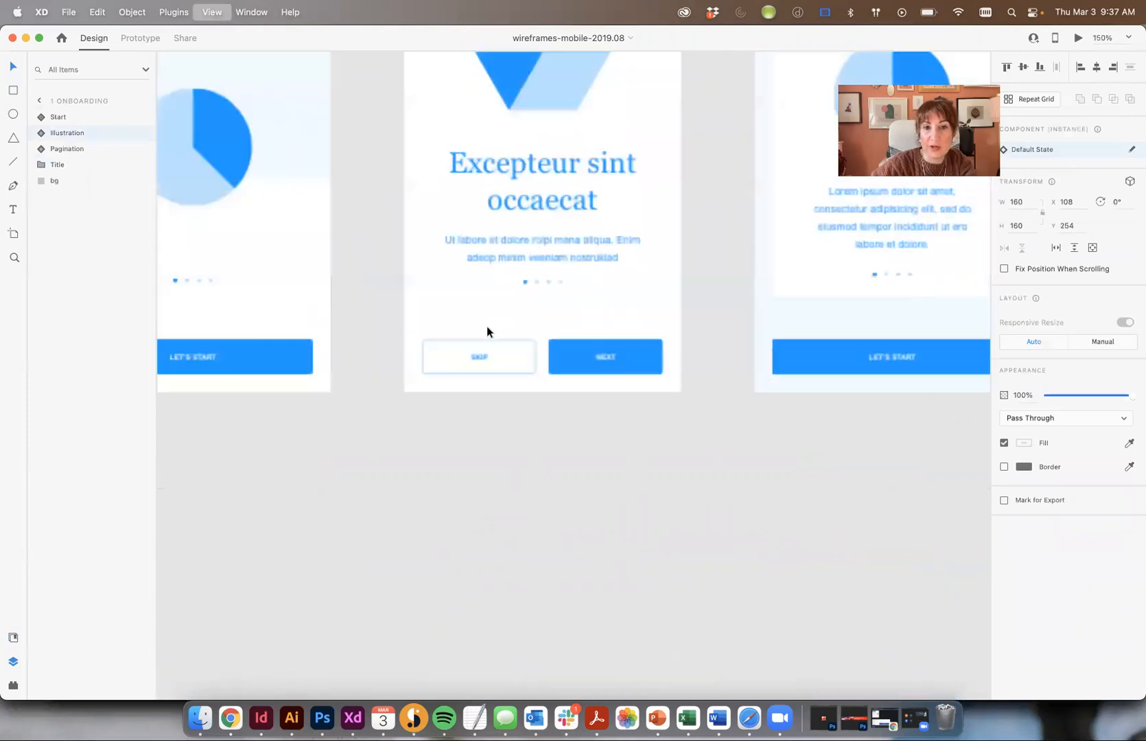
scroll(546, 238, up, 1)
click(531, 262)
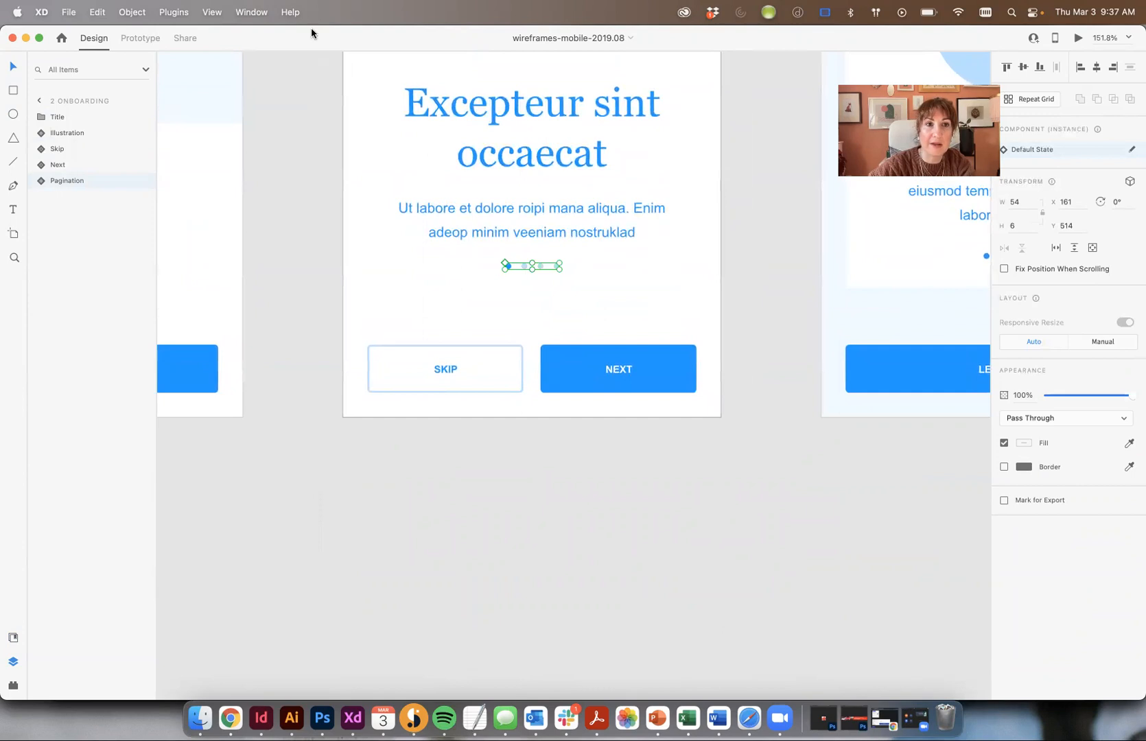
Paste the pagination dots into the Untitled document and place them near the bottom of Onboarding 1, at about X 160, Y 800
click(251, 11)
click(302, 198)
key(super+v)
click(751, 394)
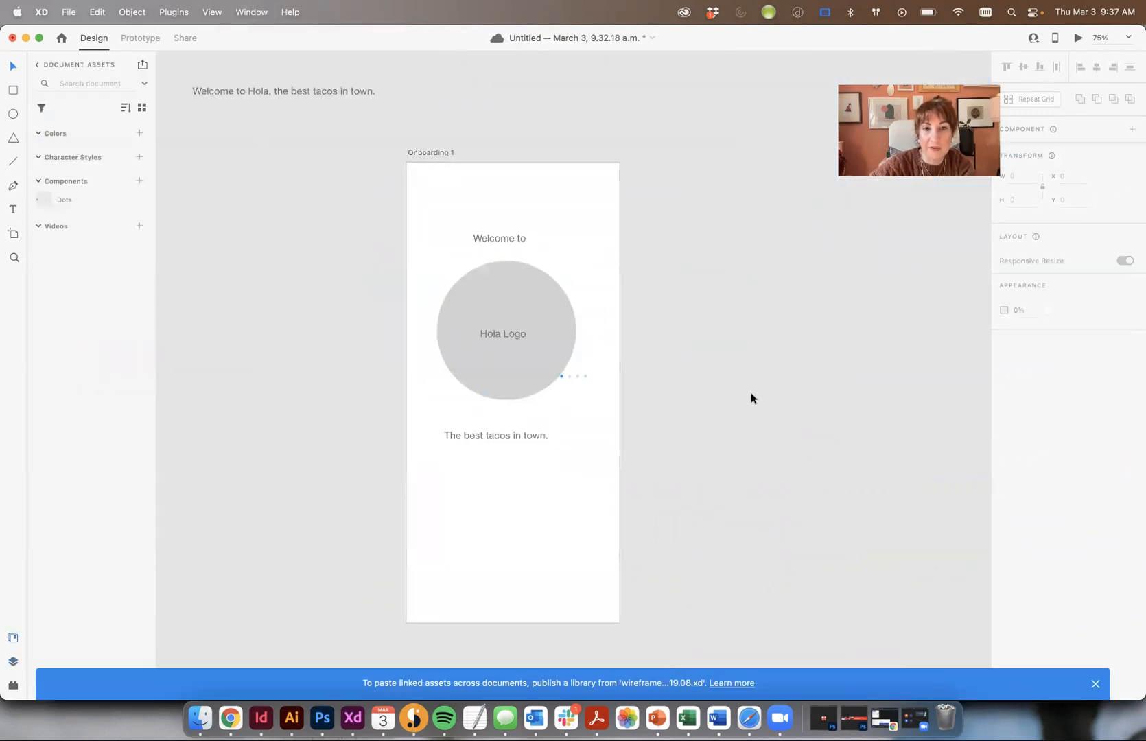
click(1095, 684)
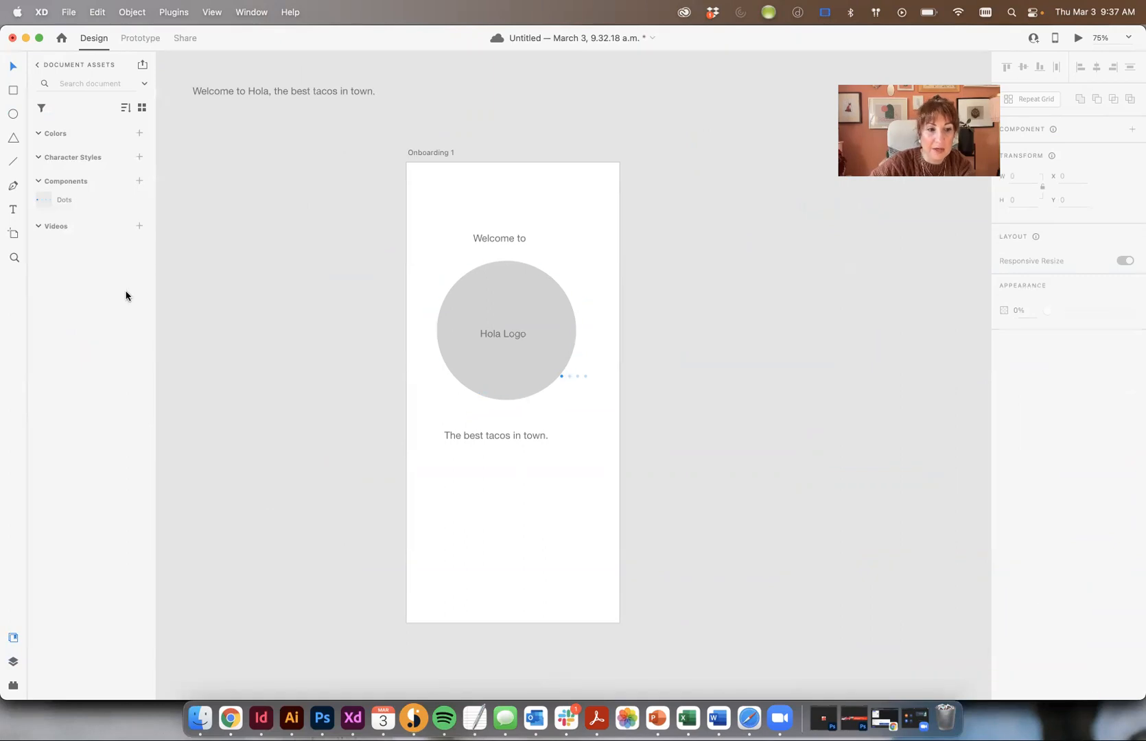
drag(580, 377, 508, 562)
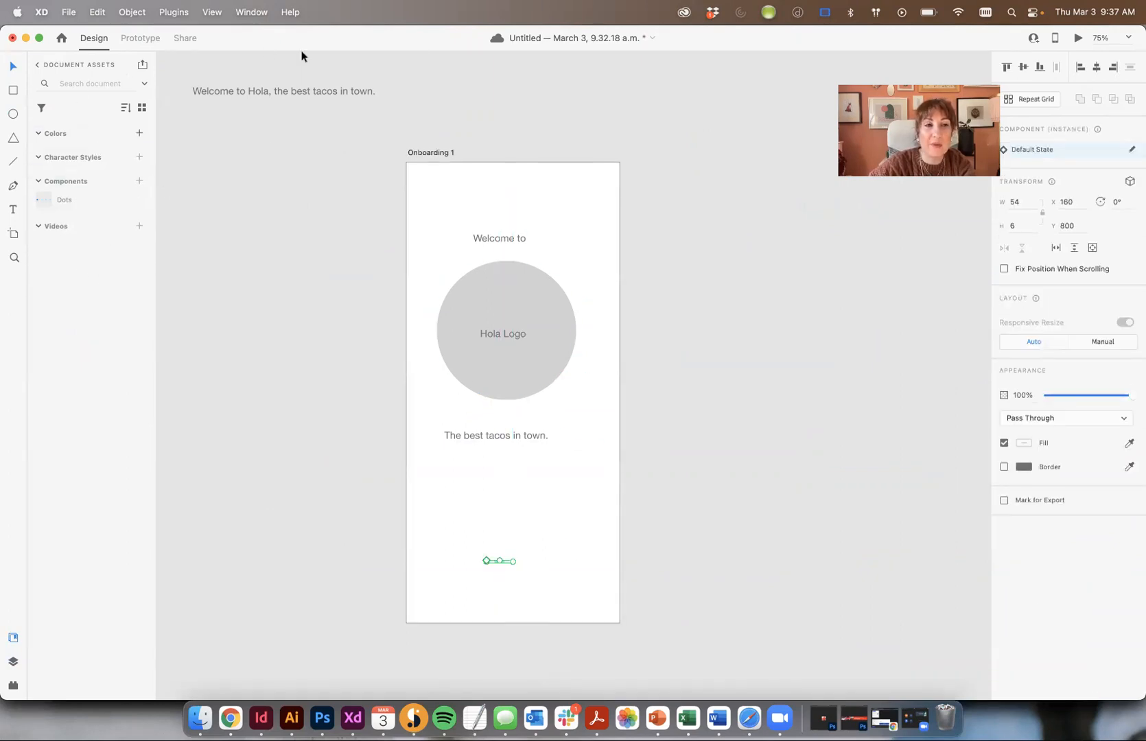
Delete the Dots component from the document assets
right_click(40, 197)
click(132, 303)
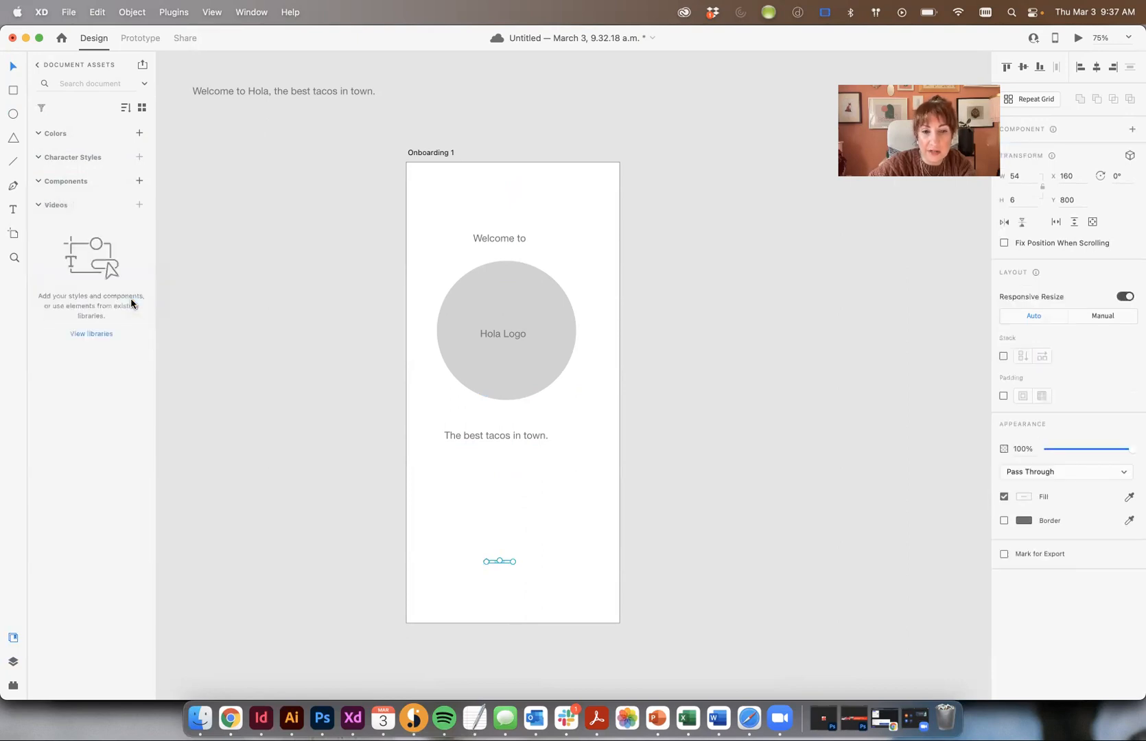
scroll(710, 377, right, 5)
scroll(710, 376, down, 3)
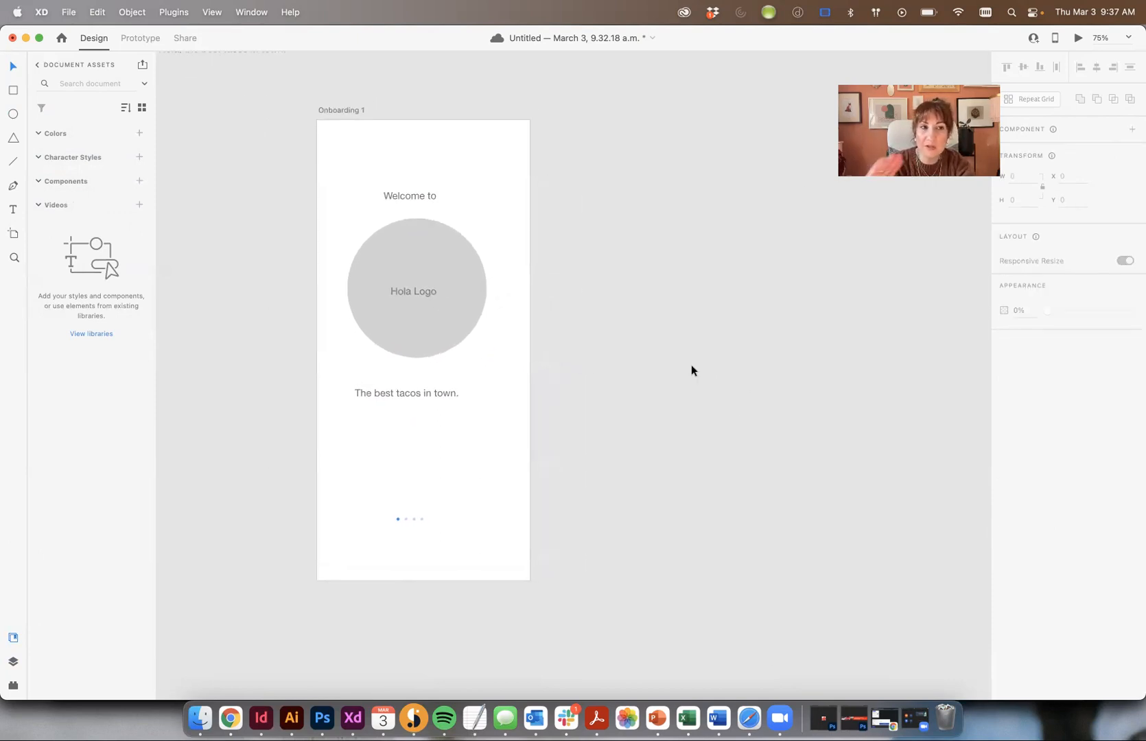
scroll(350, 388, left, 3)
scroll(350, 389, down, 2)
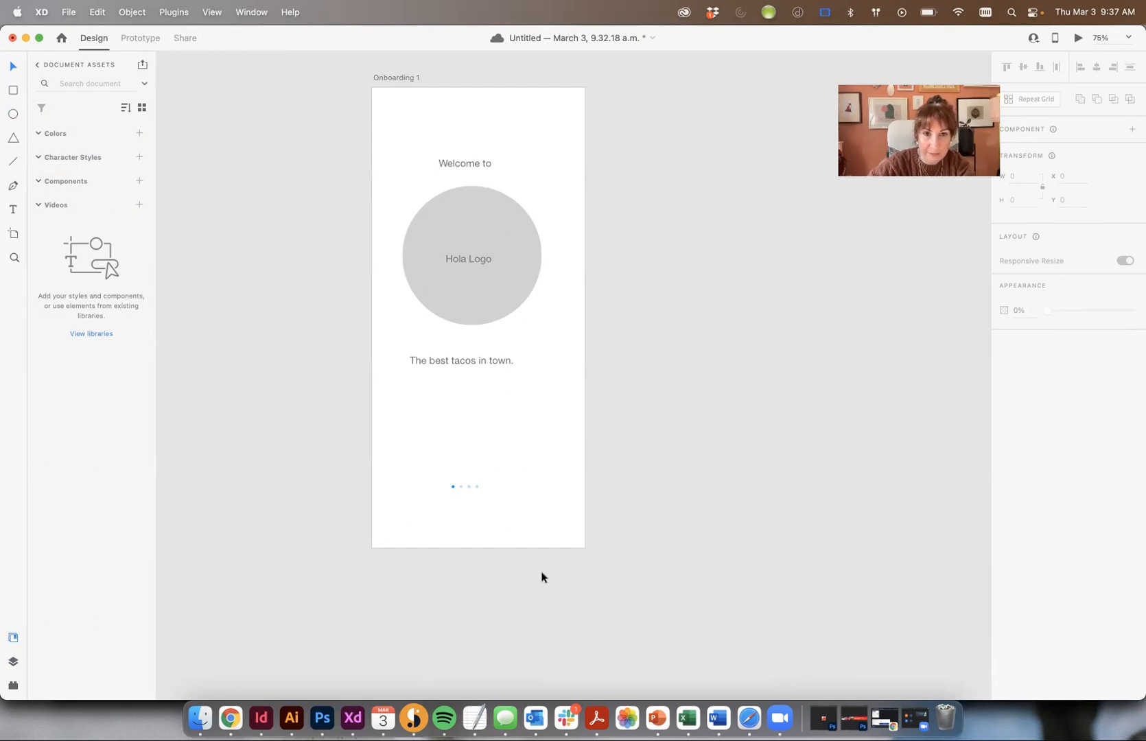
scroll(494, 248, up, 2)
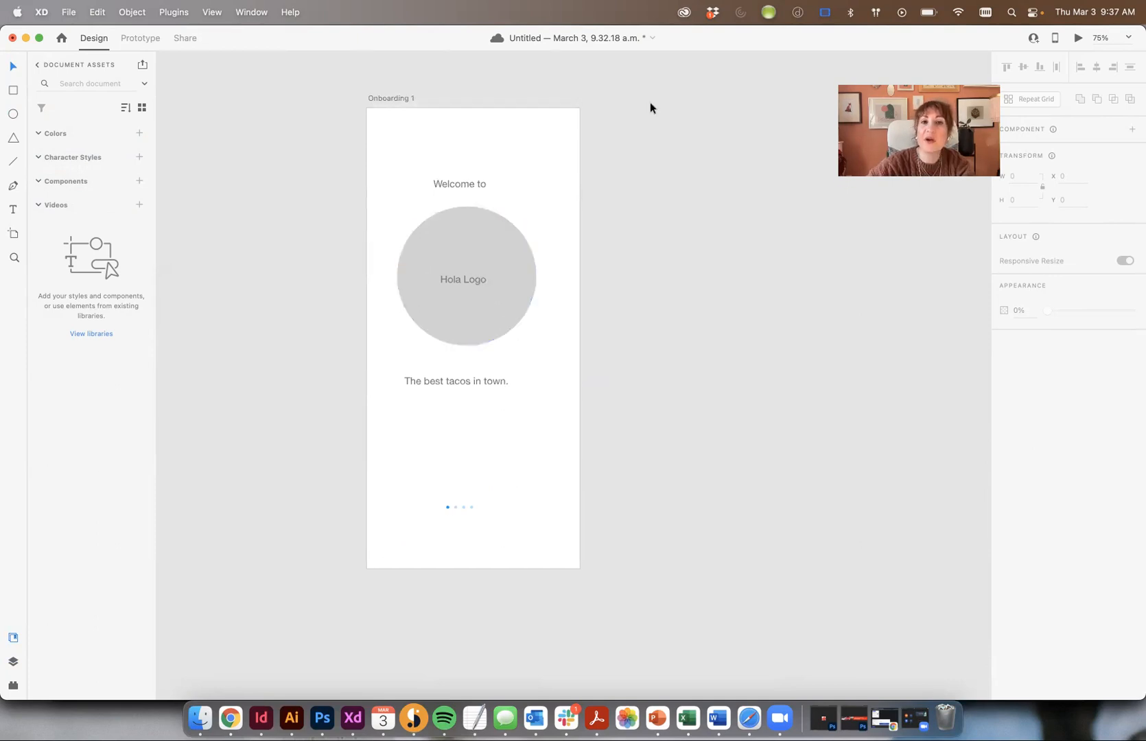
Ungroup the pagination dots and delete the last two light blue dots
drag(556, 541, 460, 465)
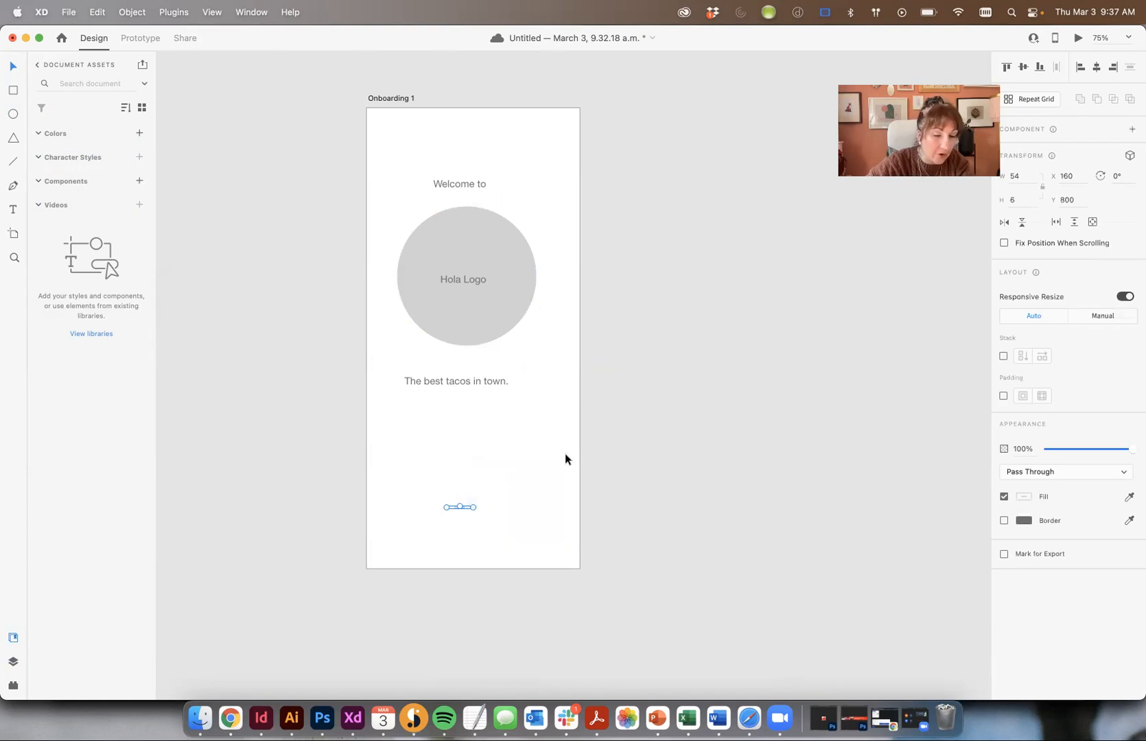
key(super+equal)
key(super+equal)
key(super+equal)
scroll(415, 438, down, 5)
scroll(414, 438, left, 3)
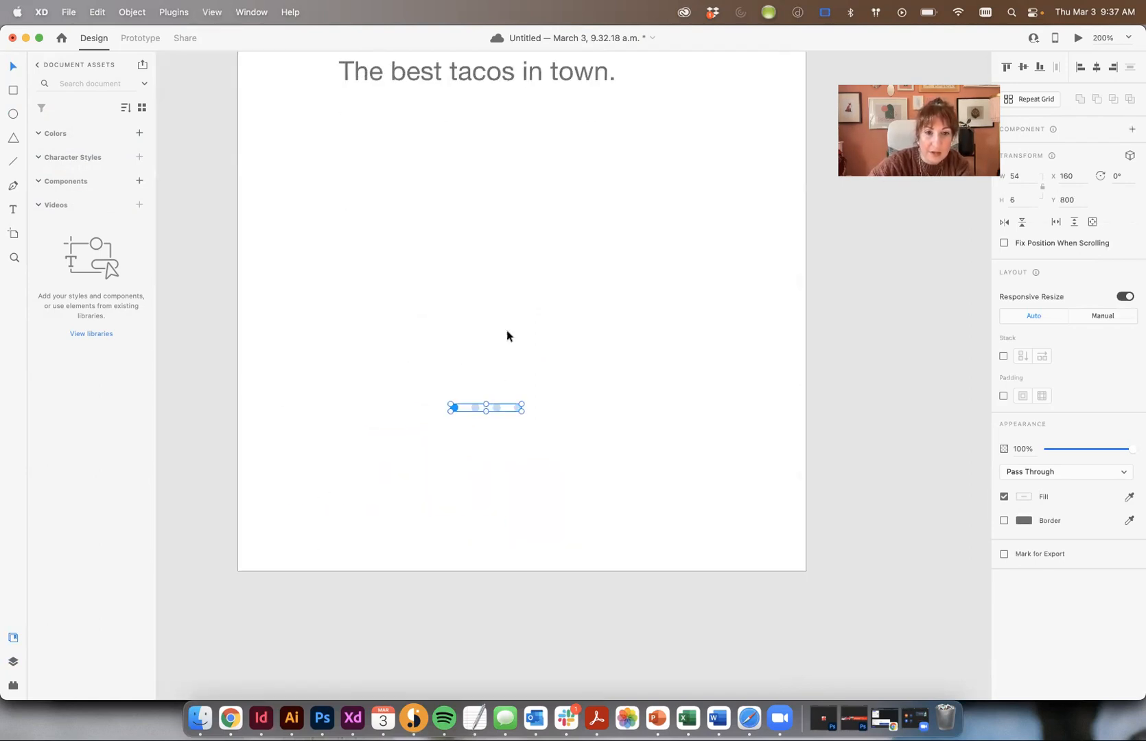
key(shift+super+g)
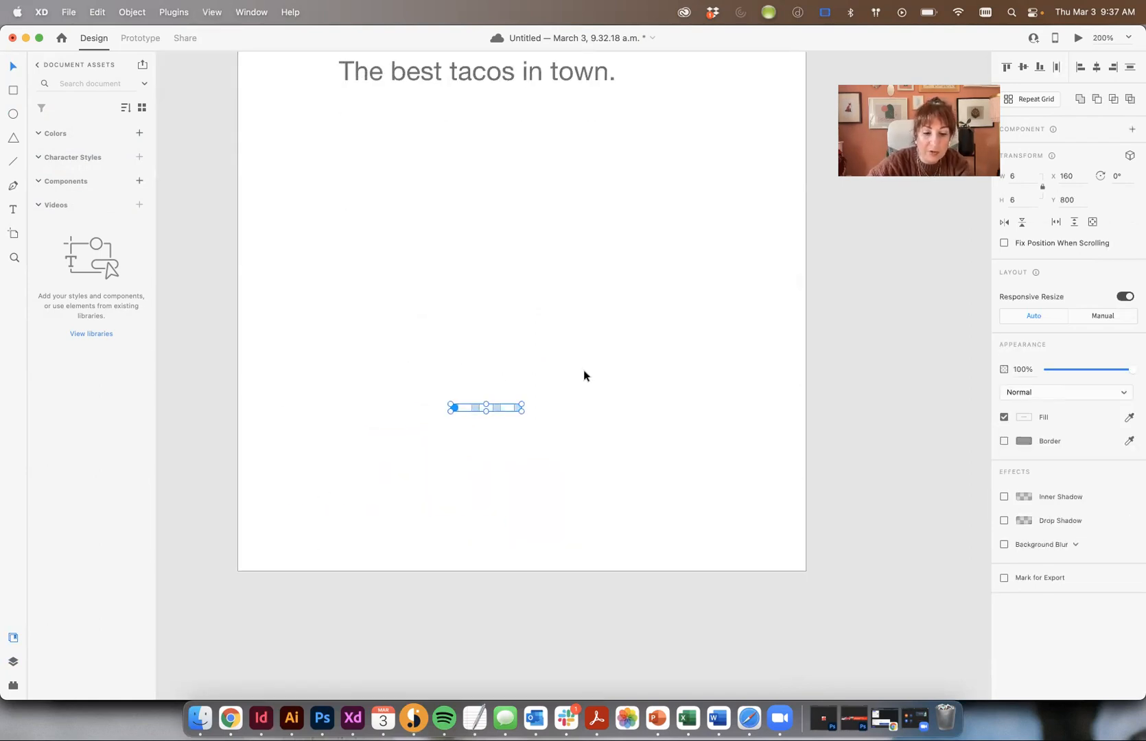
click(575, 424)
drag(556, 431, 484, 358)
key(Delete)
Group the two remaining pagination dots
scroll(484, 358, right, 1)
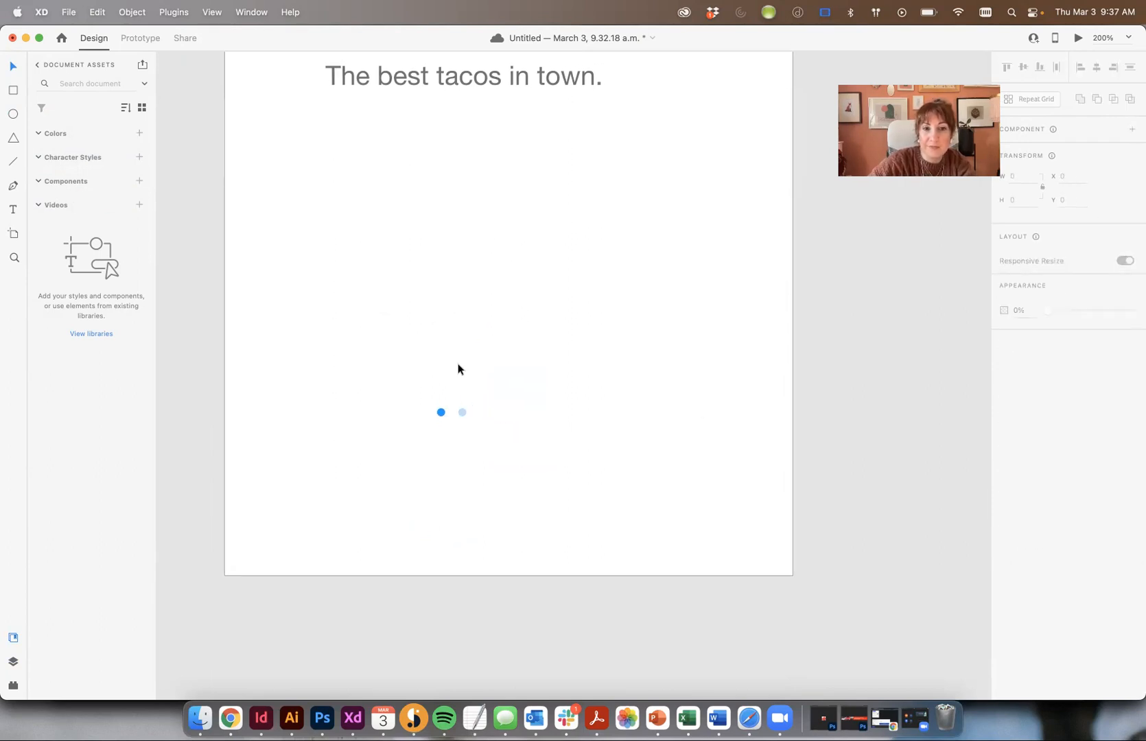
key(super+minus)
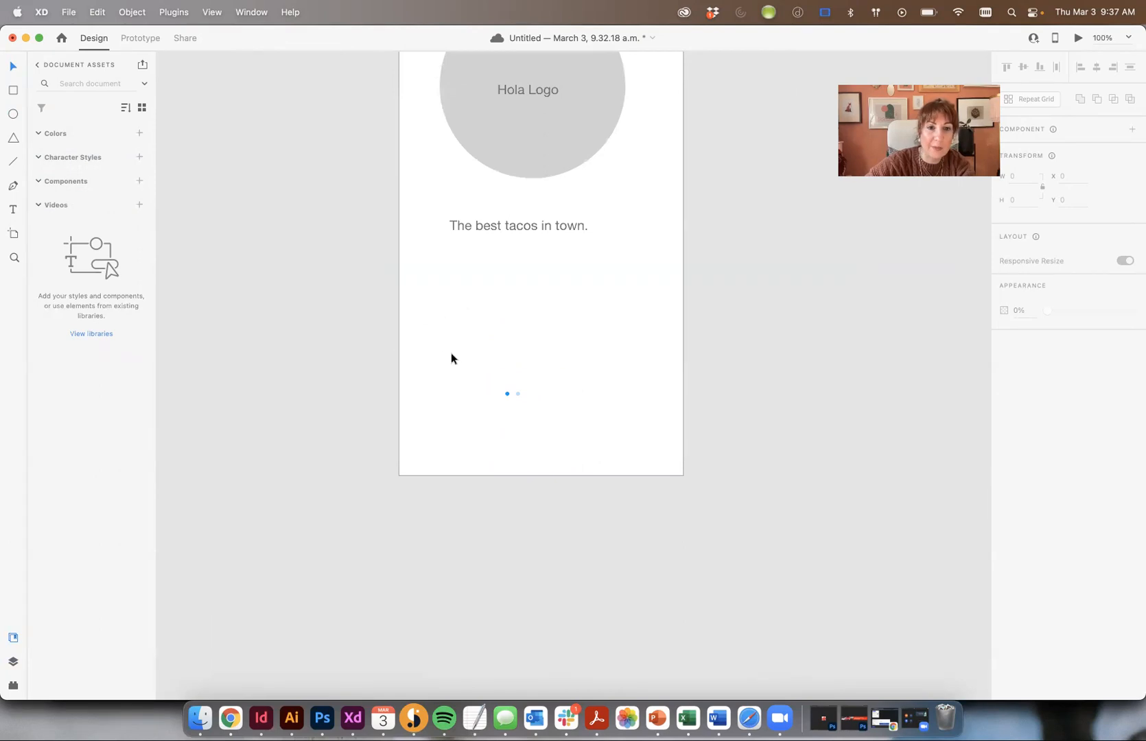
drag(452, 354, 600, 463)
scroll(689, 264, up, 3)
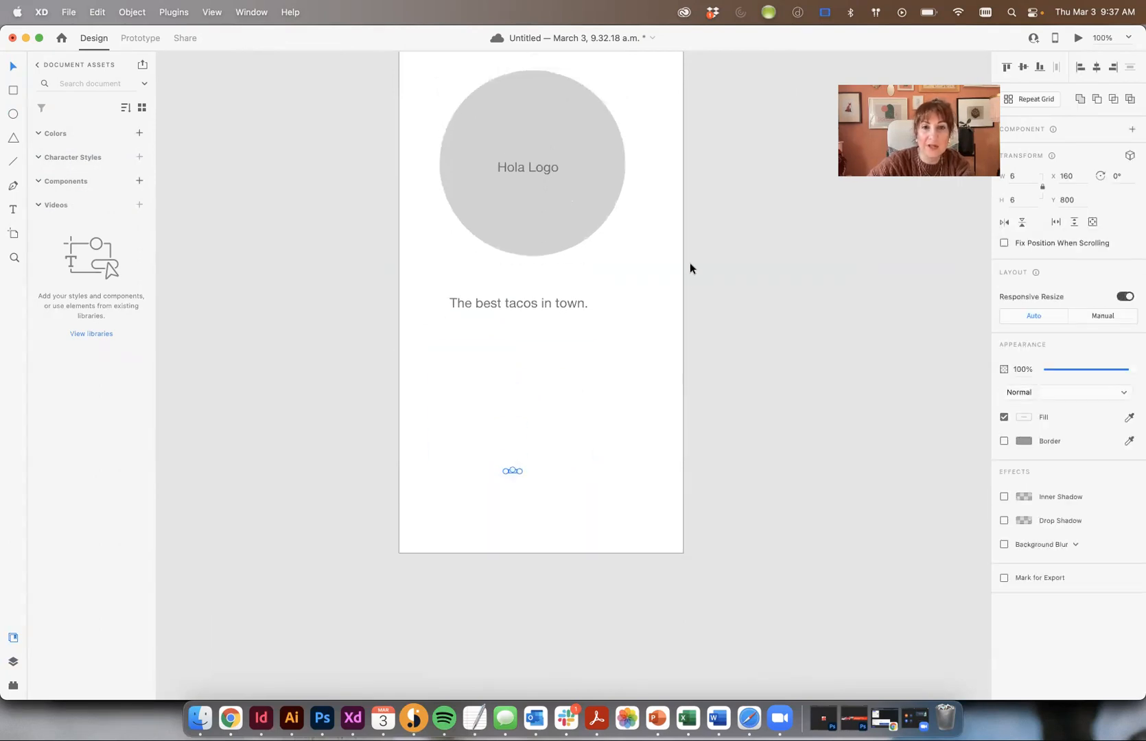
key(super+g)
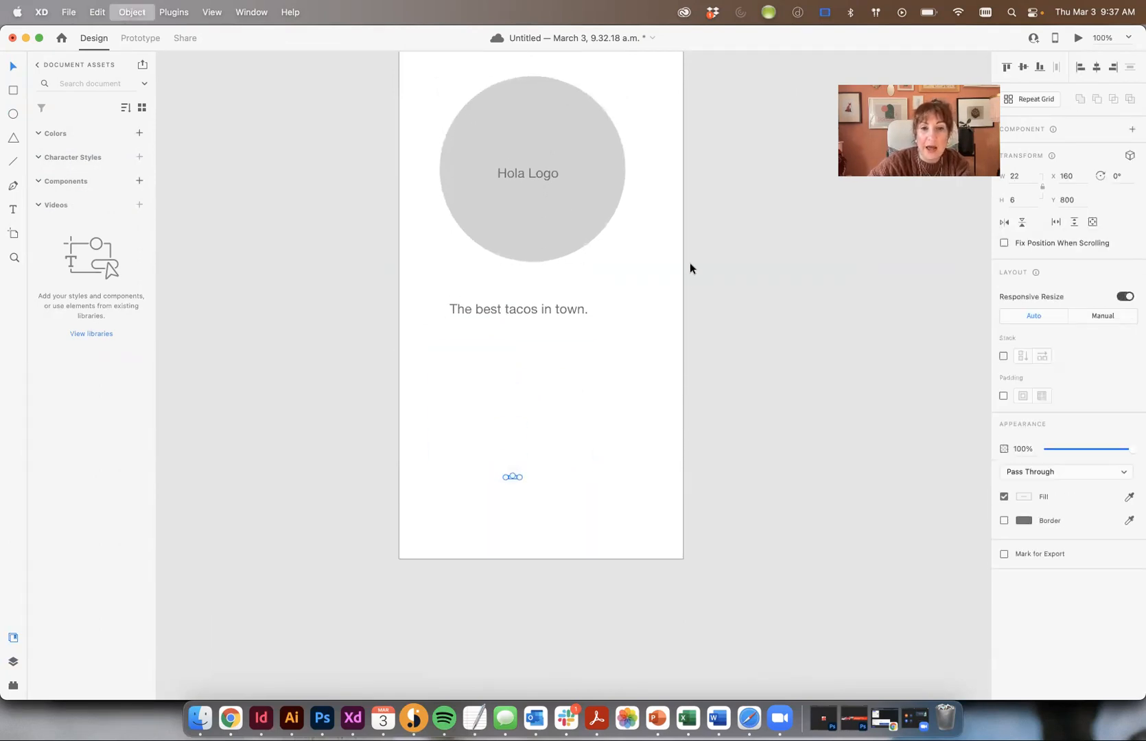
click(654, 478)
scroll(665, 450, right, 4)
scroll(665, 450, up, 2)
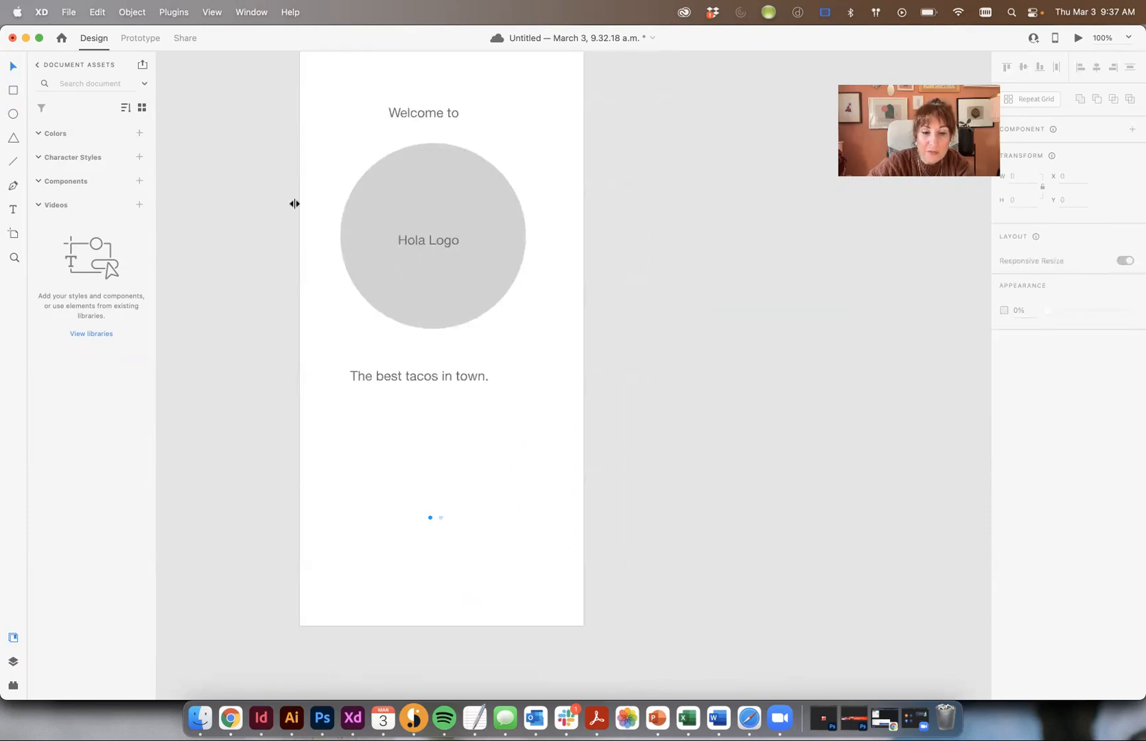
Switch to Chrome to reread the first onboarding screen's copy in the assignment brief, and return to Adobe XD
click(230, 718)
click(210, 265)
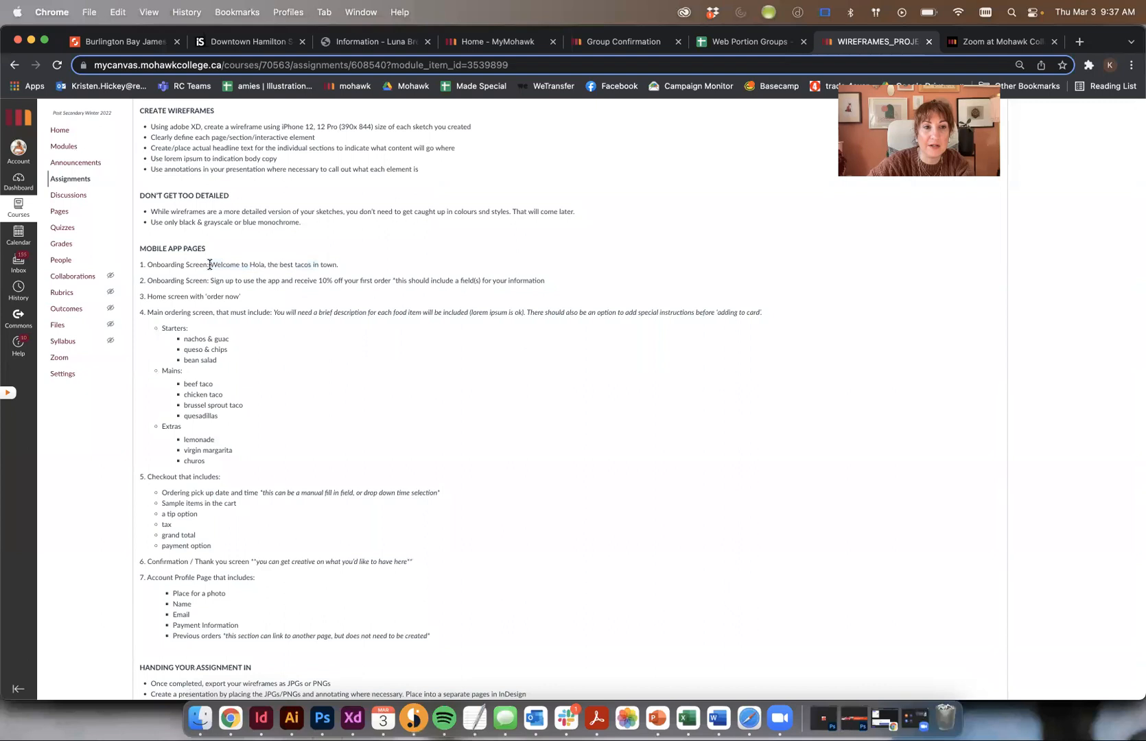
drag(161, 264, 315, 264)
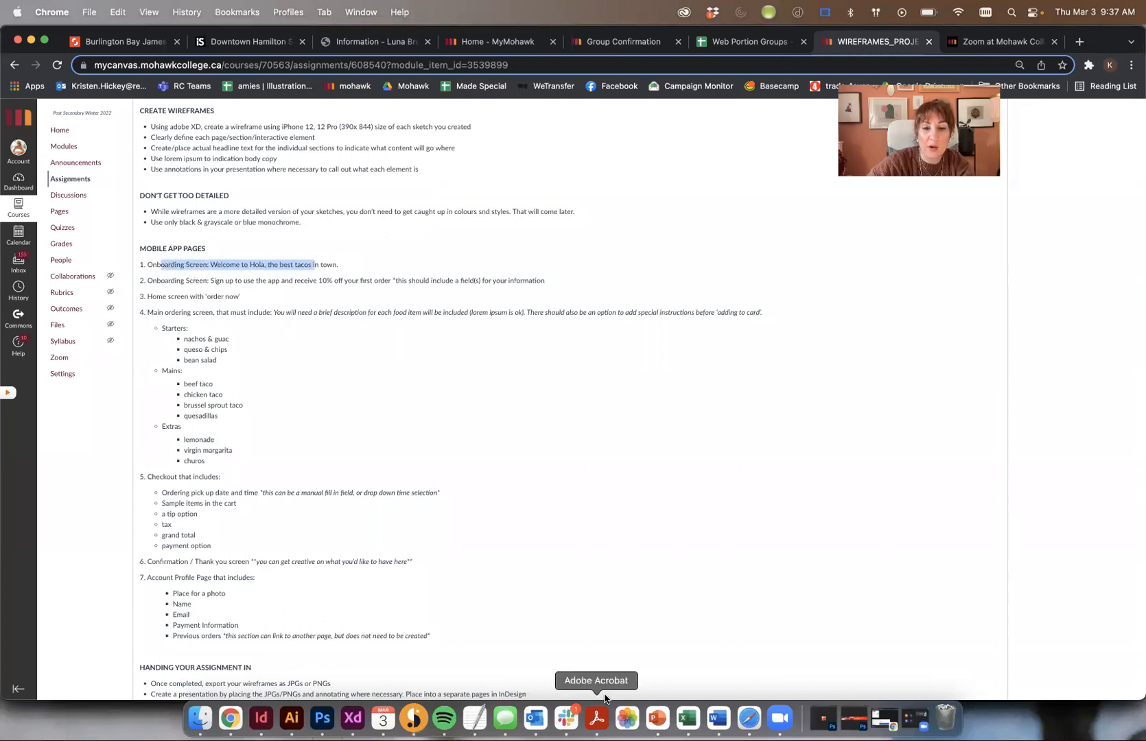
click(352, 718)
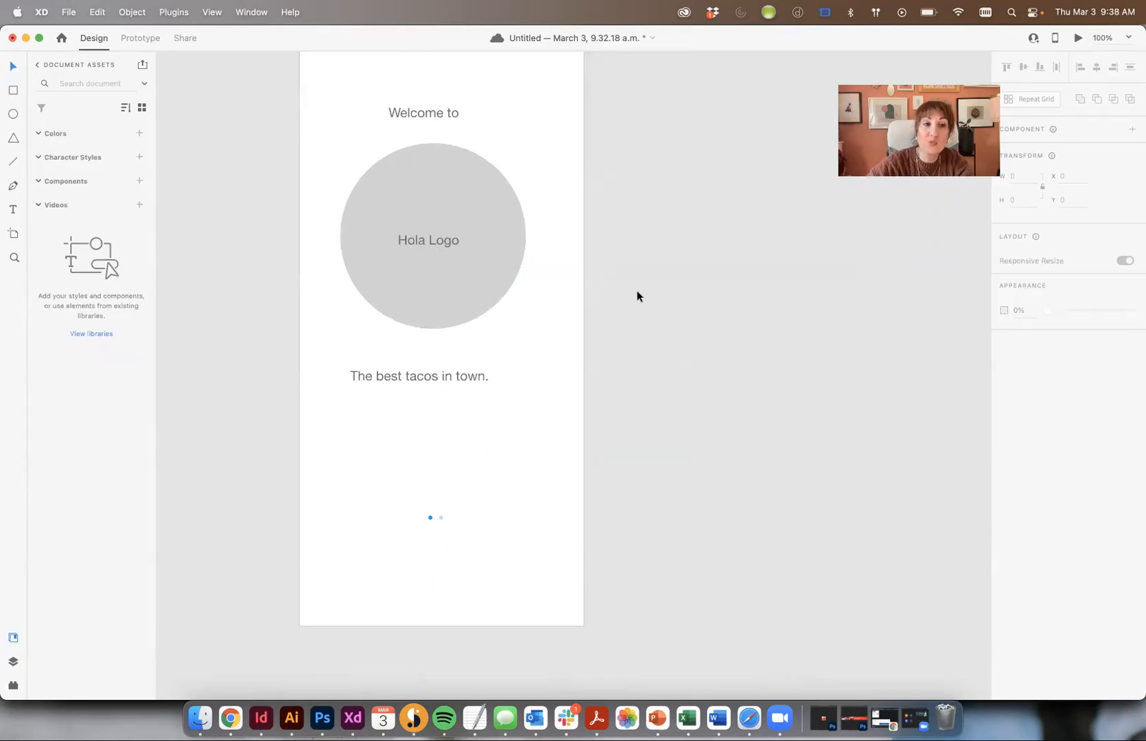
Draw a rectangle about 182 by 58 between the tagline and the pagination dots
scroll(637, 295, left, 2)
scroll(636, 296, up, 1)
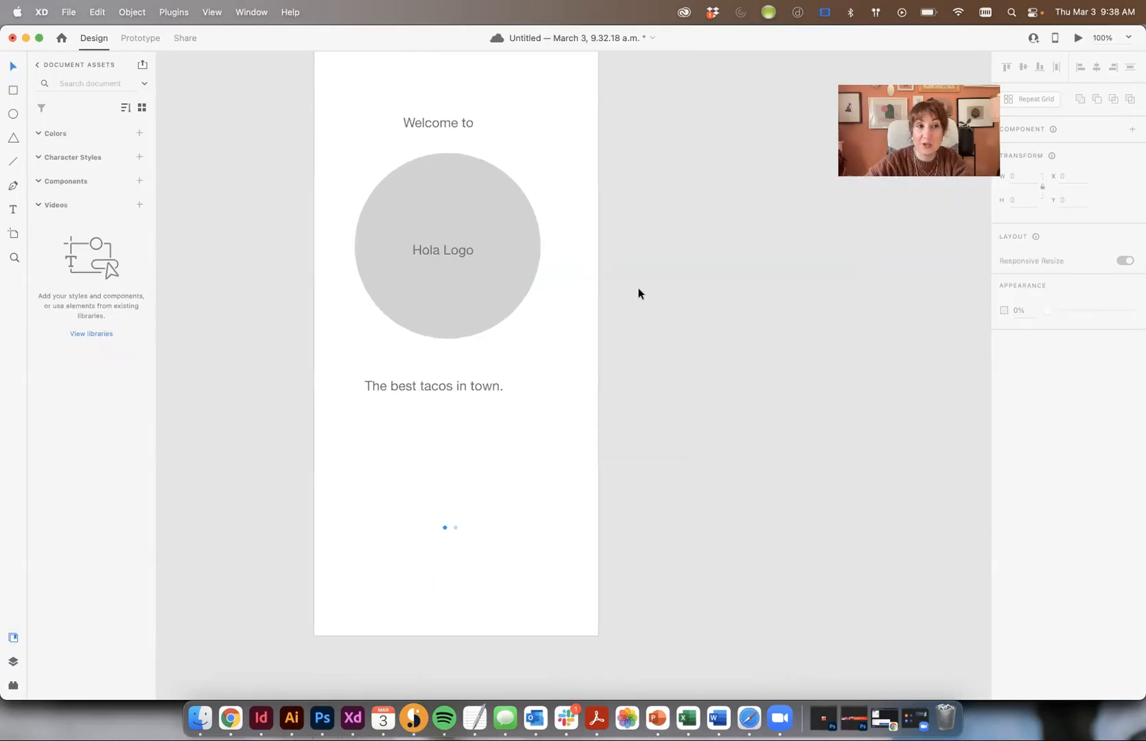
click(14, 90)
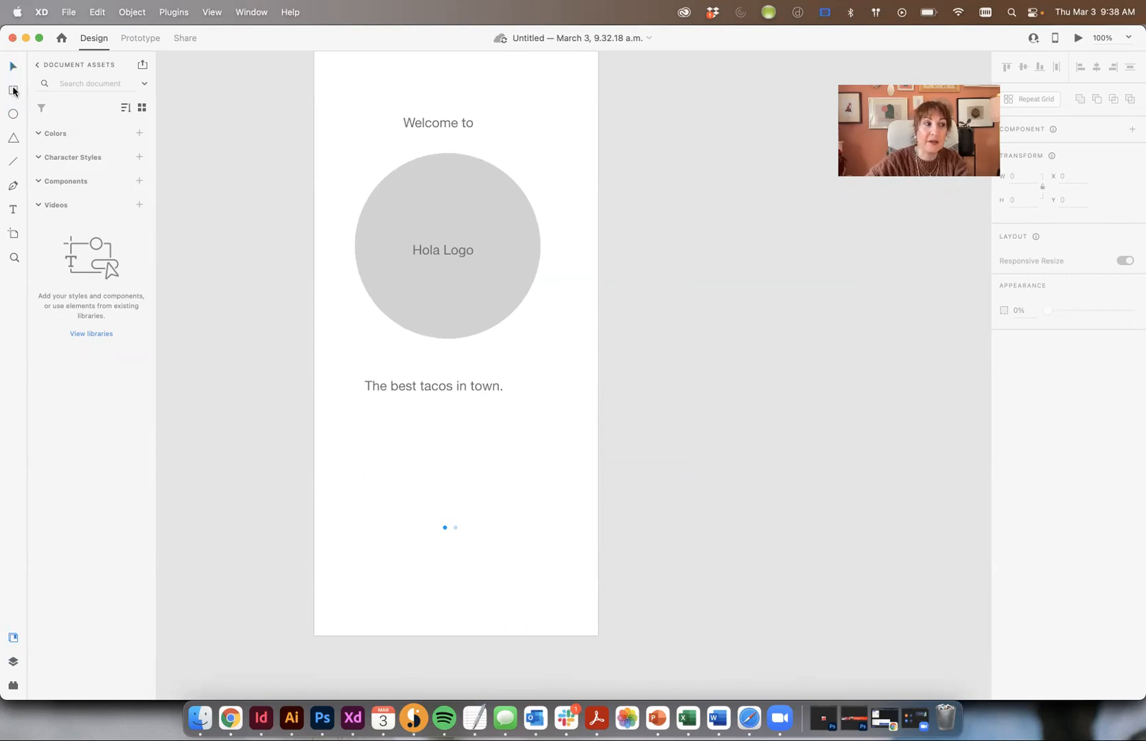
scroll(479, 394, up, 2)
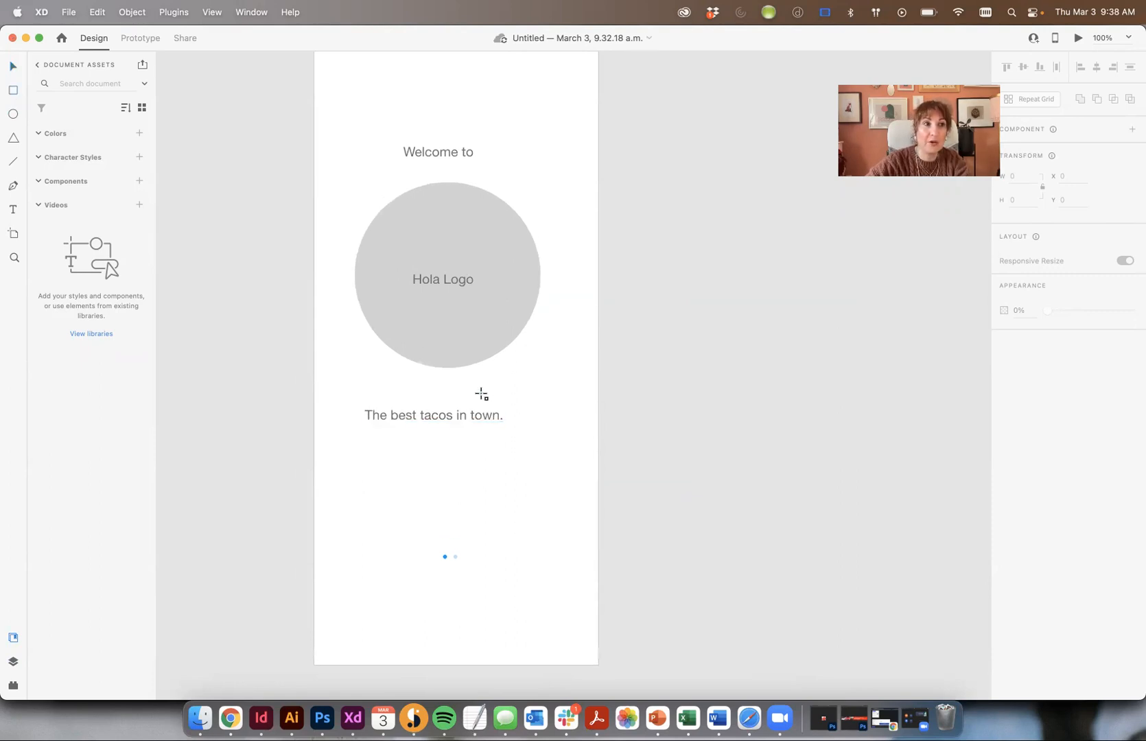
scroll(482, 393, right, 1)
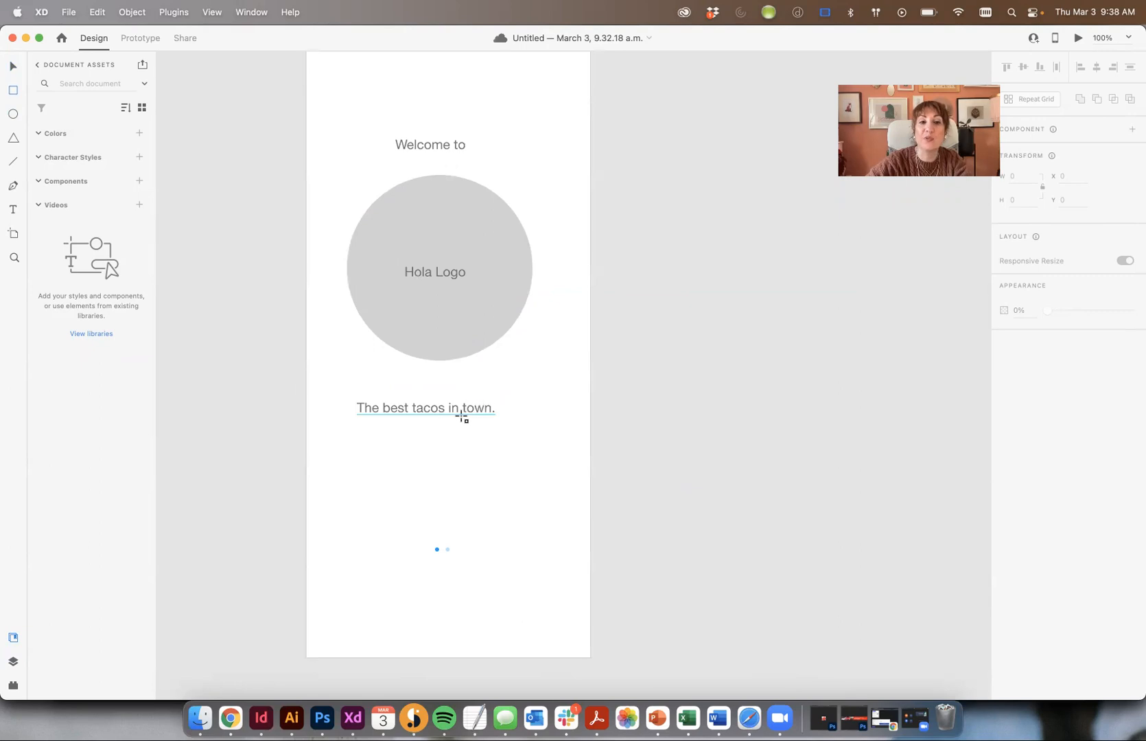
drag(386, 455, 508, 494)
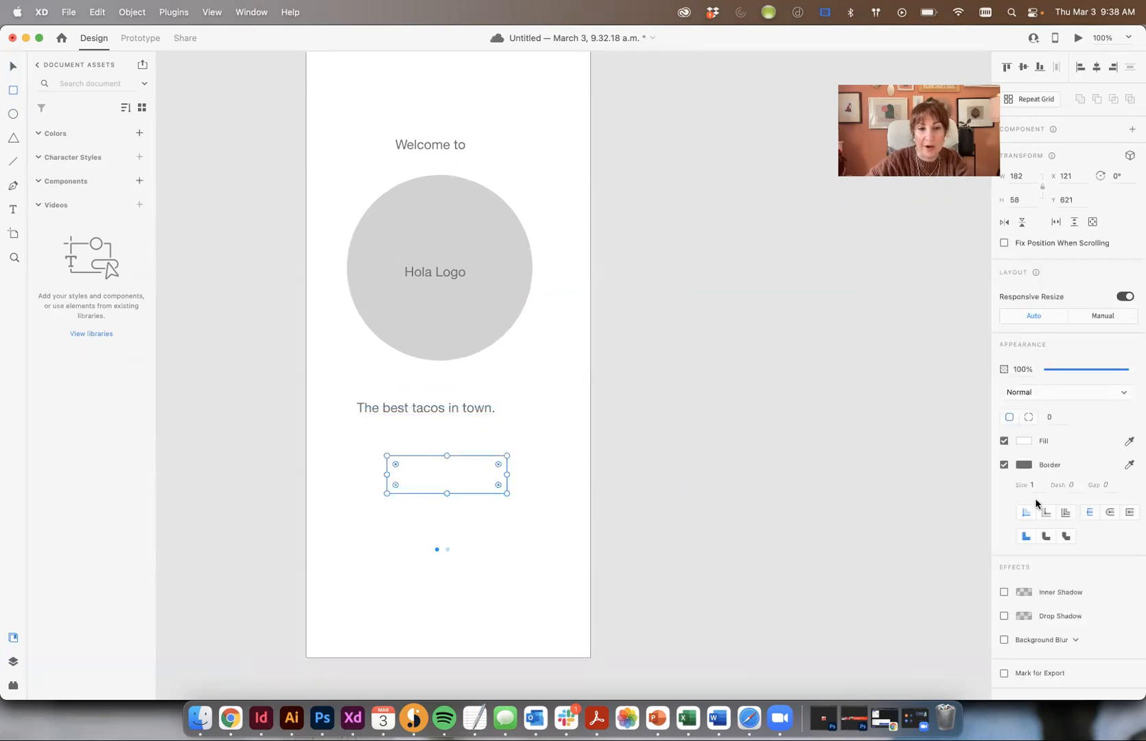
Remove the new rectangle's border and fill it with light grey #CBCBCB
click(1003, 465)
click(1024, 441)
drag(868, 412, 861, 400)
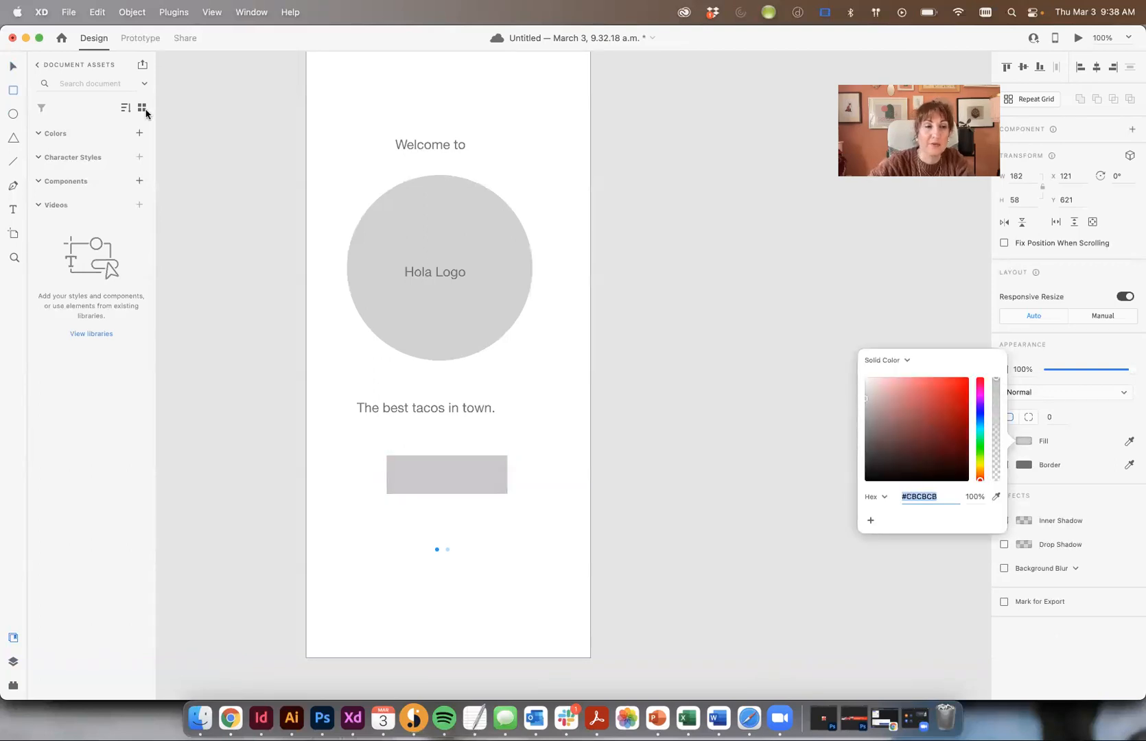
Round the grey rectangle's corners fully to make a pill-shaped button
click(13, 66)
click(506, 402)
click(424, 479)
drag(390, 463, 505, 469)
click(505, 469)
Duplicate the tagline text in front of the button, change it to "NEXT" and position it on the button as its label
drag(439, 406, 449, 442)
key(super+shift+bracketright)
double_click(463, 446)
text(NEXT)
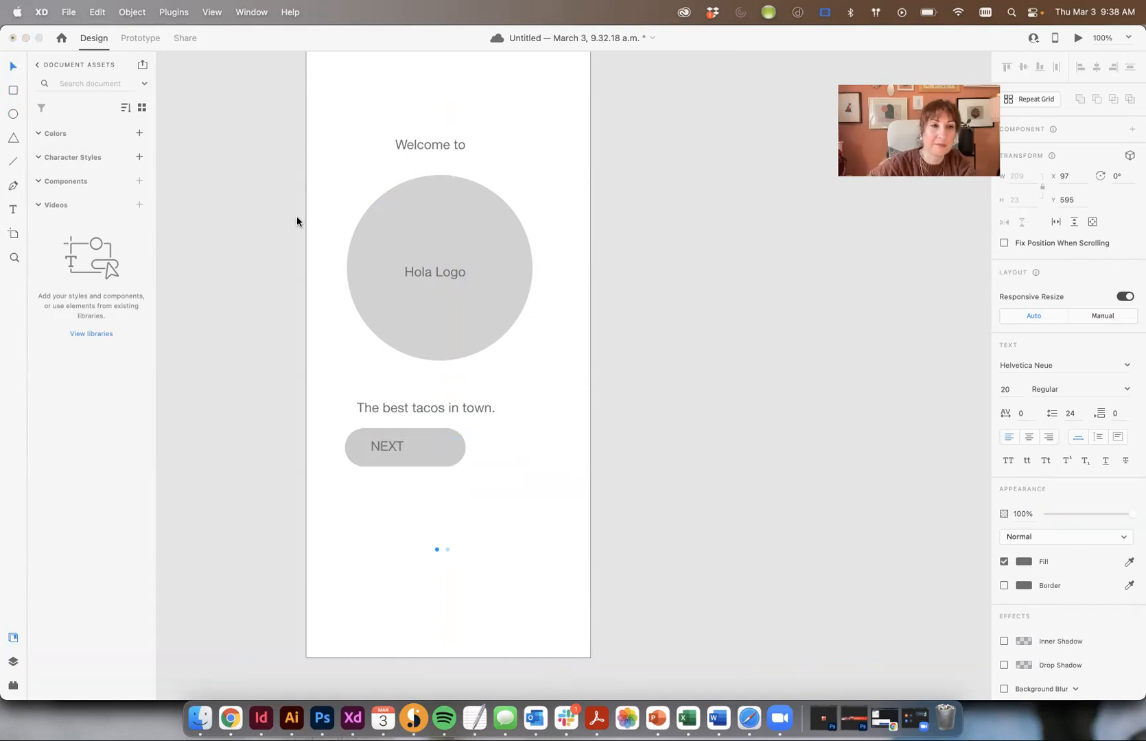
key(Escape)
drag(403, 449, 407, 454)
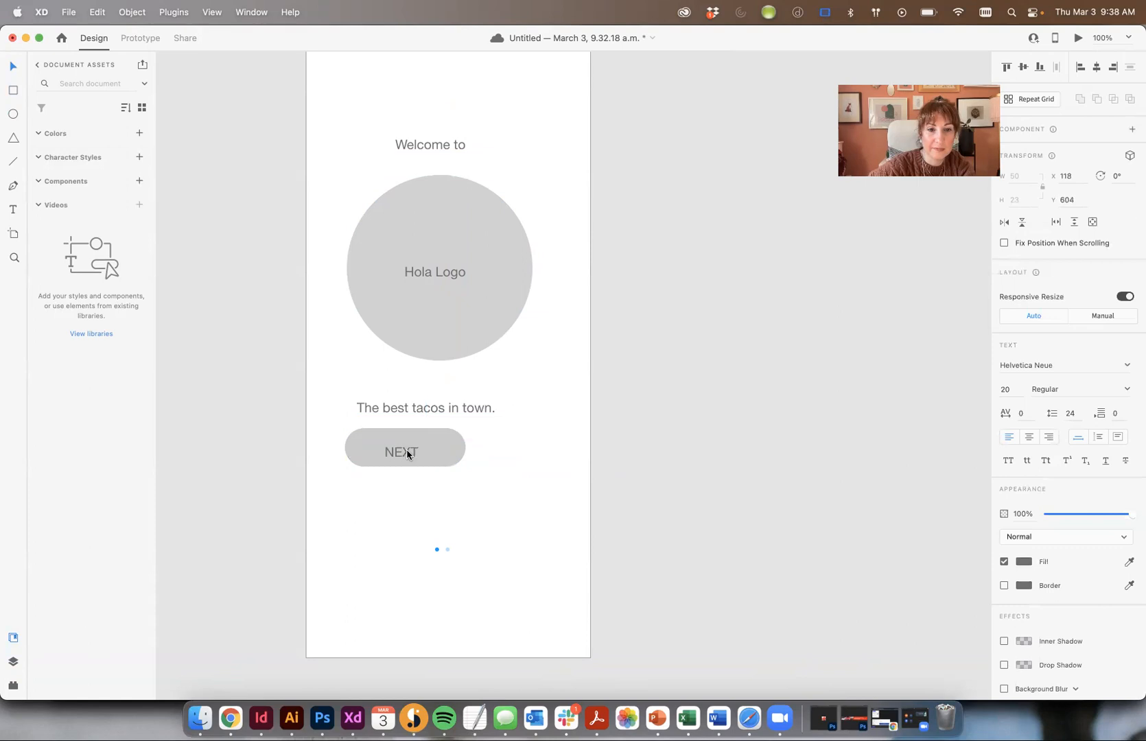
Make the button slimmer and position it with its NEXT label midway between the tagline and the pagination dots
click(447, 456)
drag(502, 494, 477, 463)
click(563, 536)
Duplicate the tagline below the pagination dots and change the copy's text to "SKIP"
drag(597, 379, 517, 381)
key(super+minus)
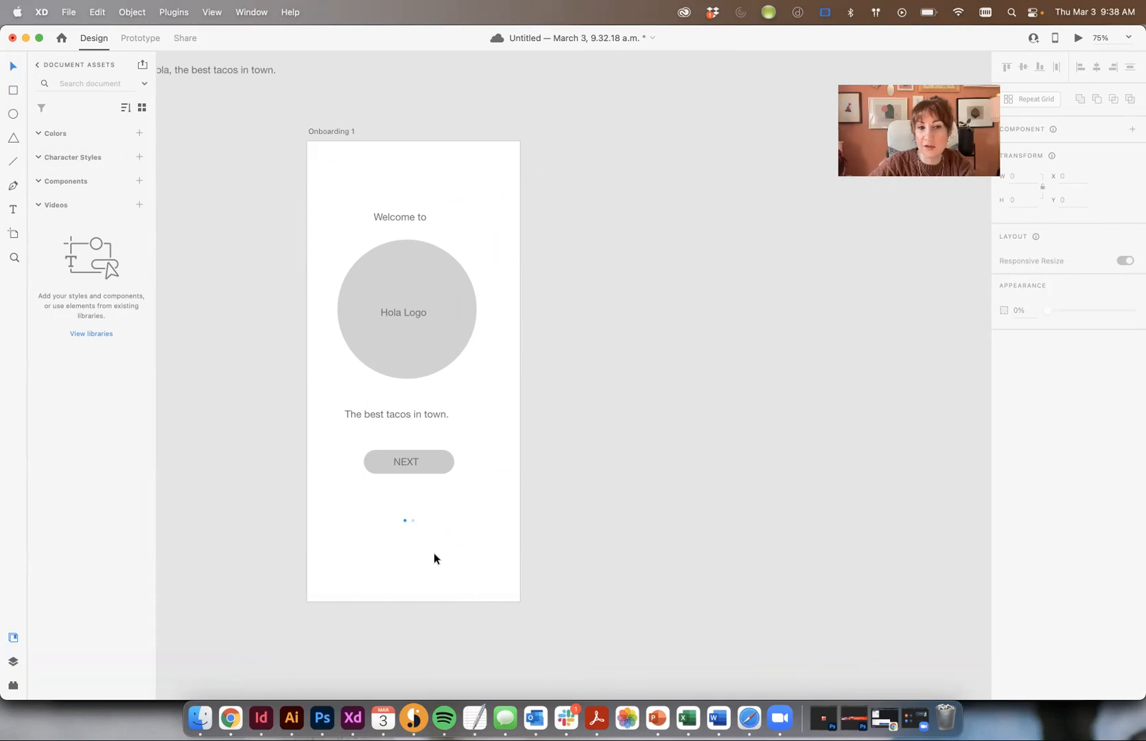
scroll(433, 552, up, 3)
scroll(433, 552, left, 2)
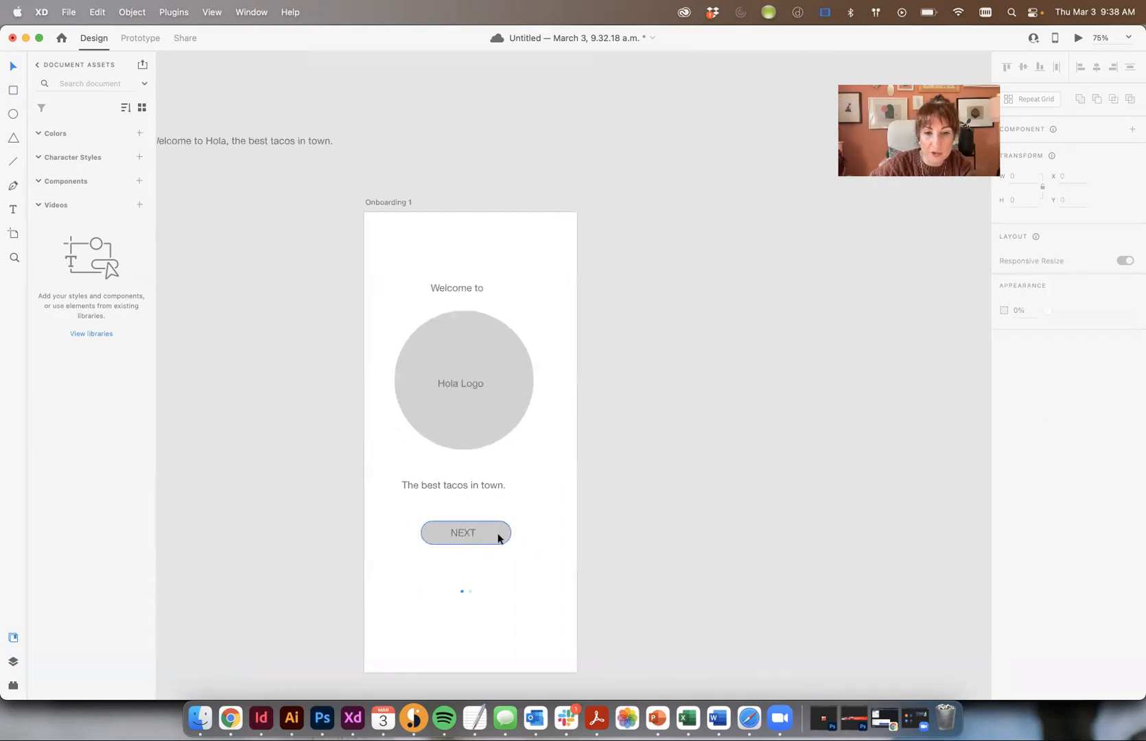
drag(458, 490, 469, 629)
double_click(493, 628)
text(SKIP)
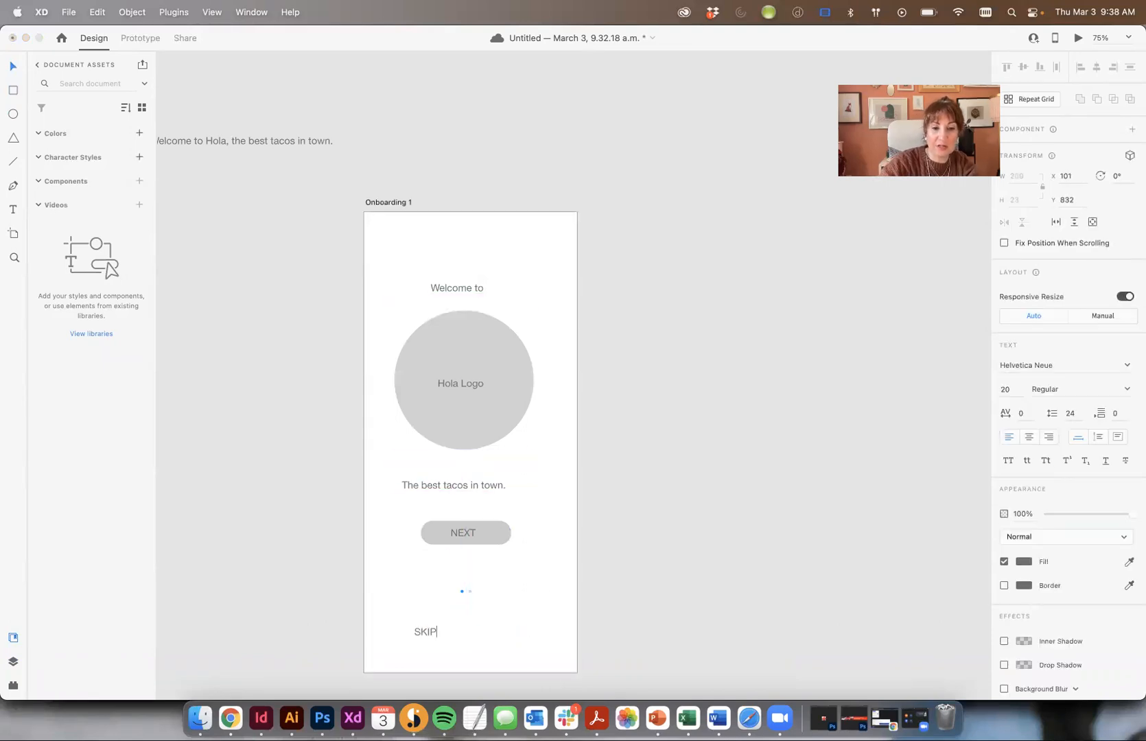
click(15, 68)
click(686, 314)
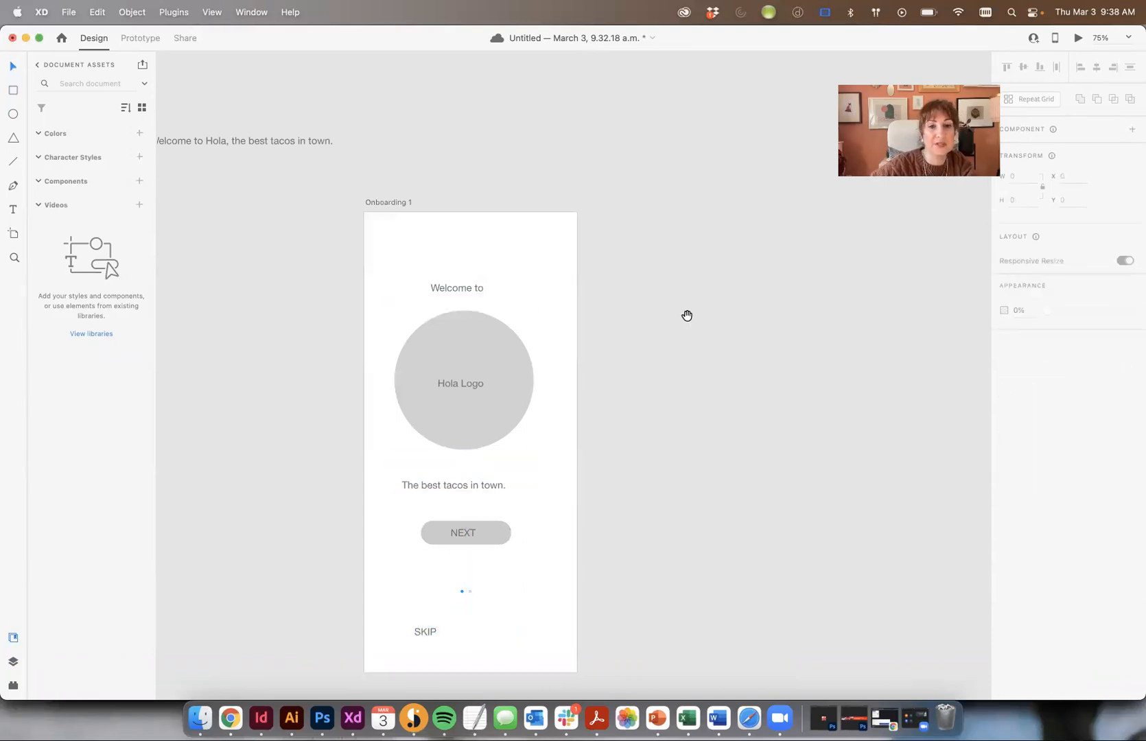
Line up the SKIP label under the pagination dots and reduce its text size
scroll(686, 315, down, 2)
drag(384, 565, 430, 563)
key(super+shift+comma)
key(super+shift+comma)
key(super+shift+comma)
key(super+shift+comma)
key(super+shift+comma)
key(super+shift+comma)
click(744, 519)
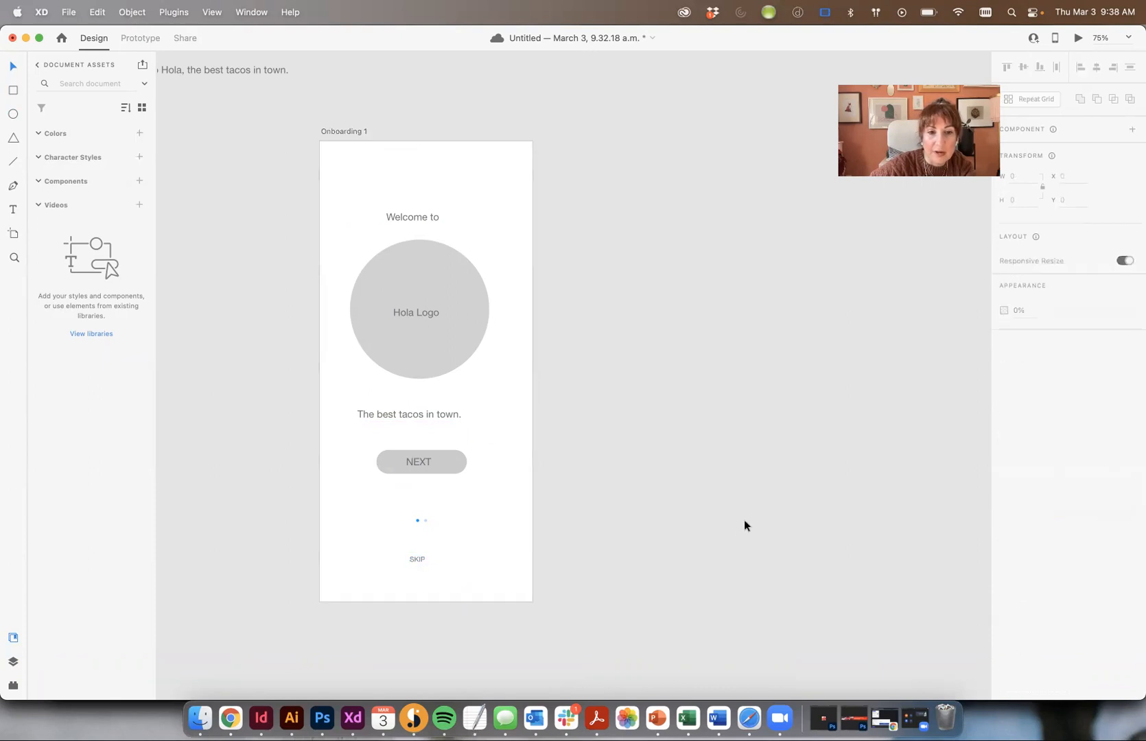
Move the SKIP label to the upper-right corner of the Onboarding 1 artboard
drag(416, 562, 515, 158)
click(607, 628)
click(575, 257)
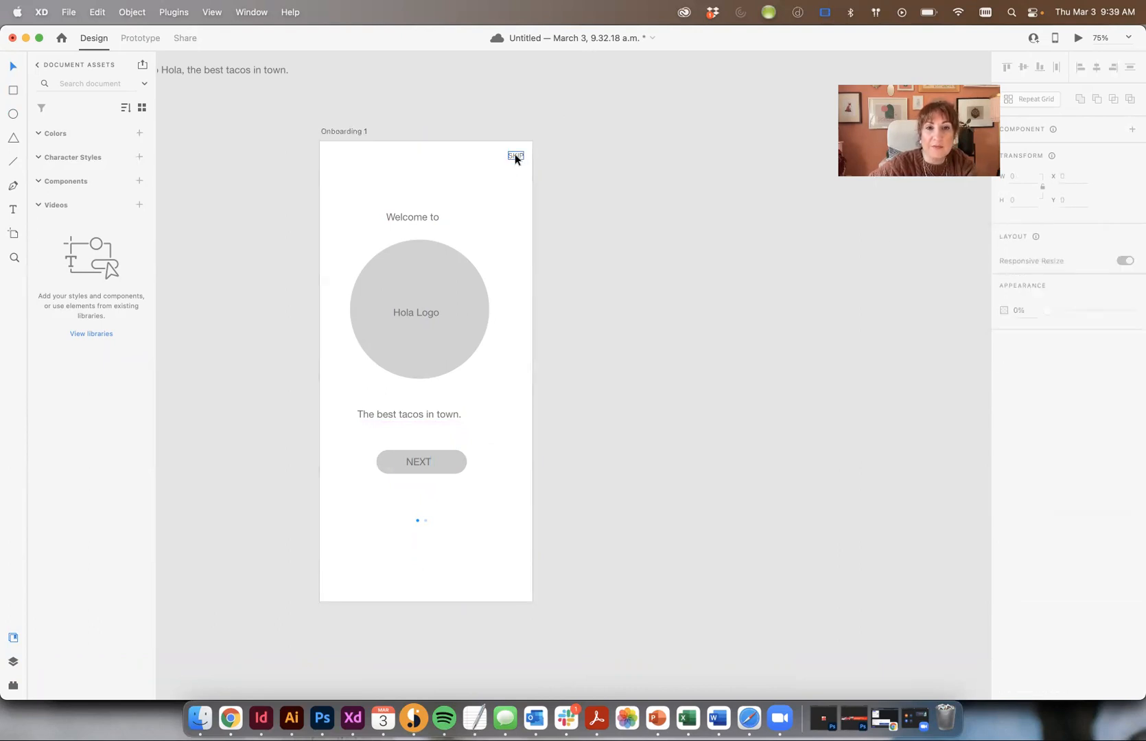
Set the font of all five text items (Welcome to, Hola Logo, tagline, SKIP and NEXT) to Montserrat
drag(684, 313, 651, 315)
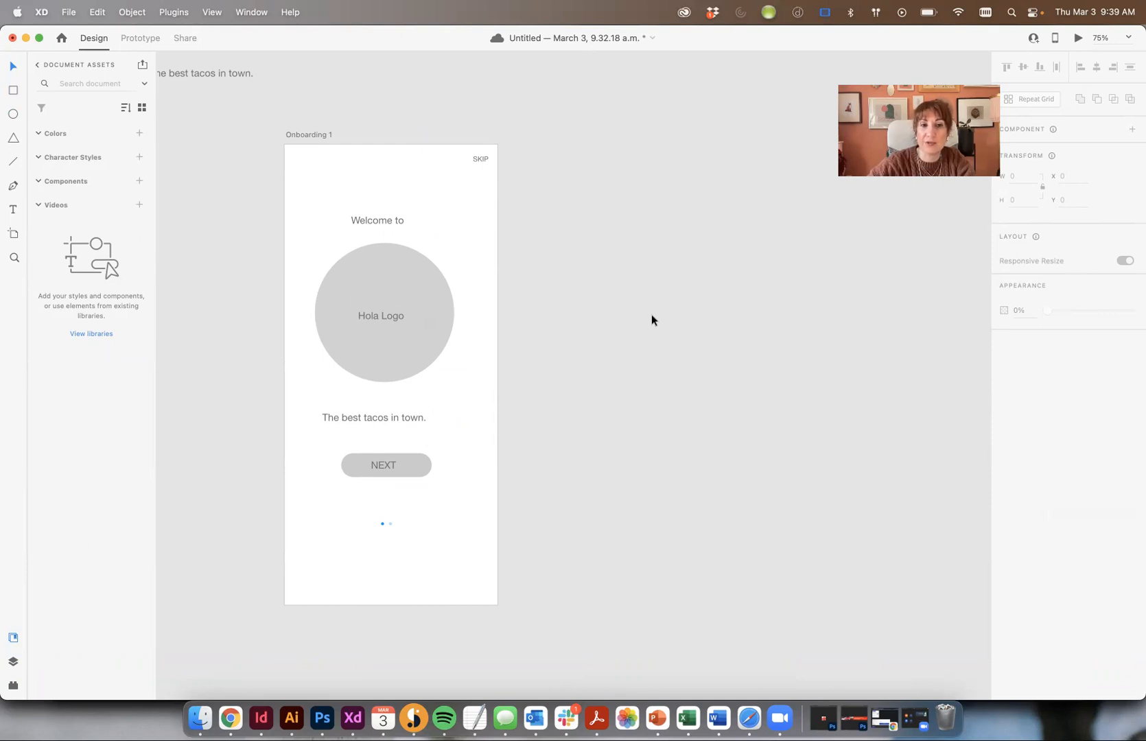
click(366, 221)
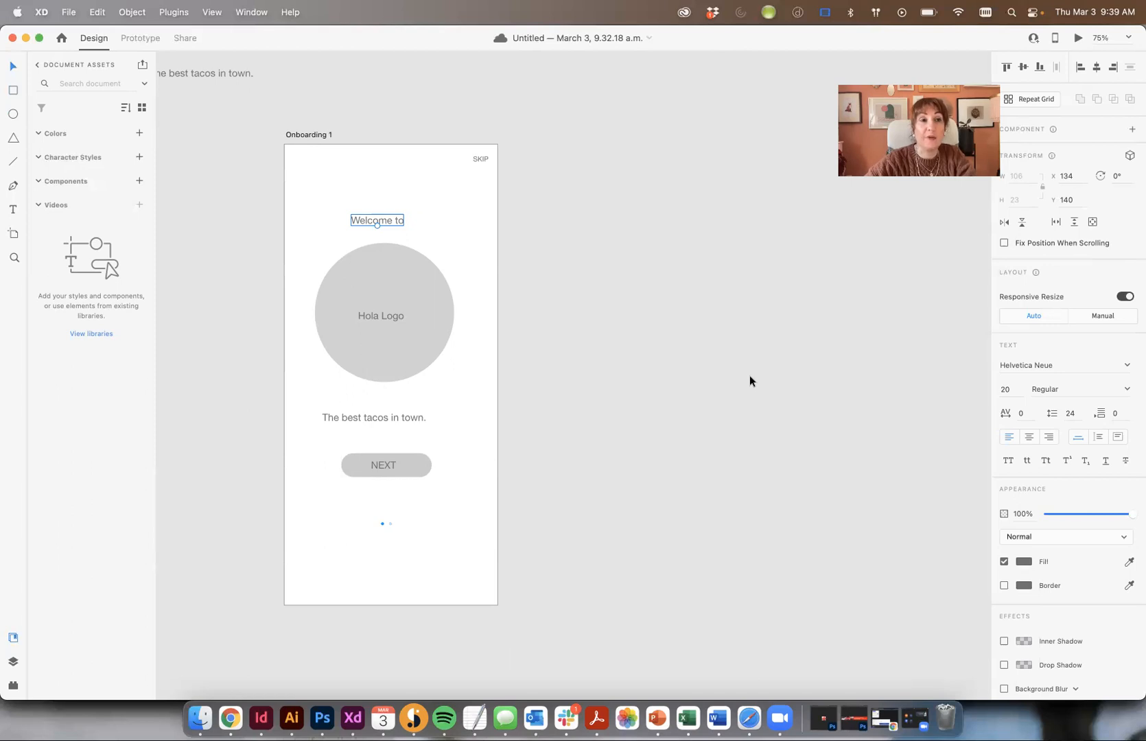
scroll(747, 366, down, 1)
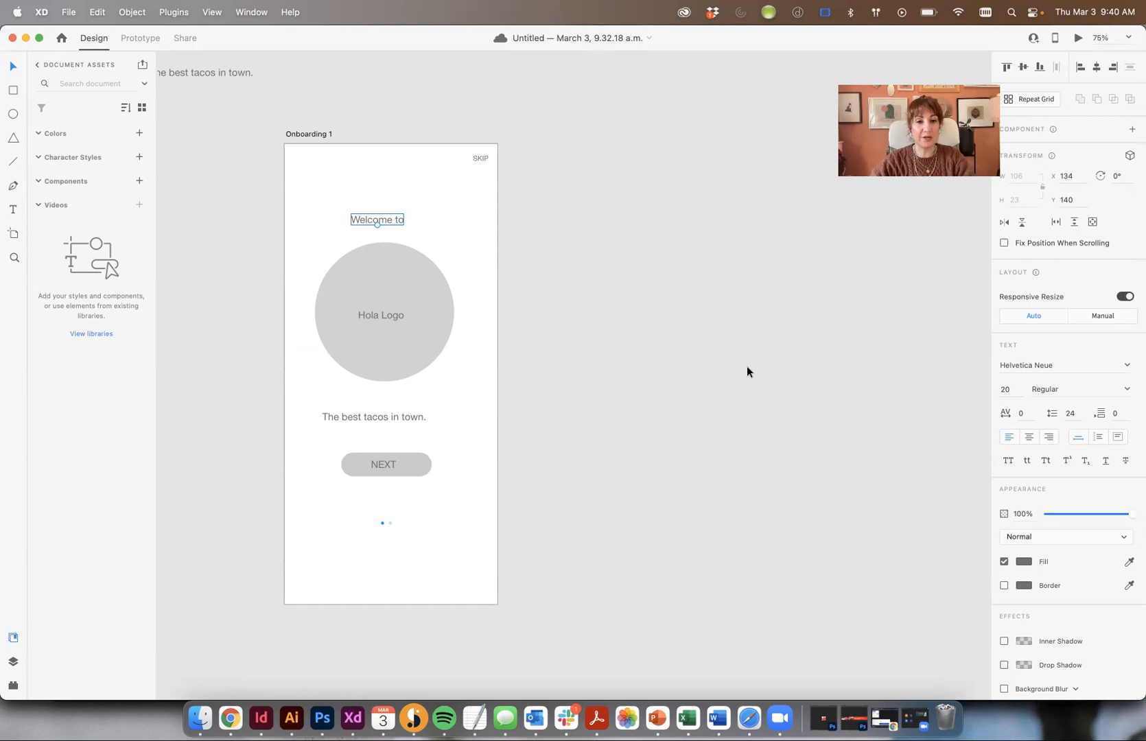
shift+click(389, 315)
shift+click(396, 416)
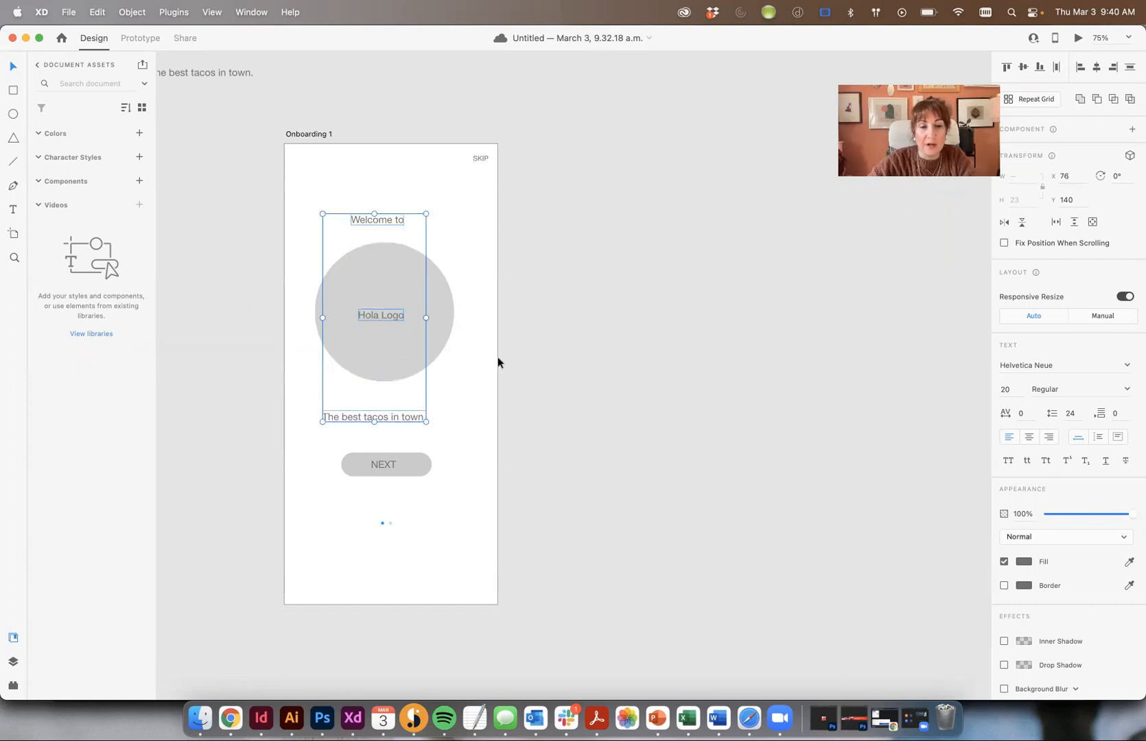
shift+click(483, 158)
shift+click(381, 464)
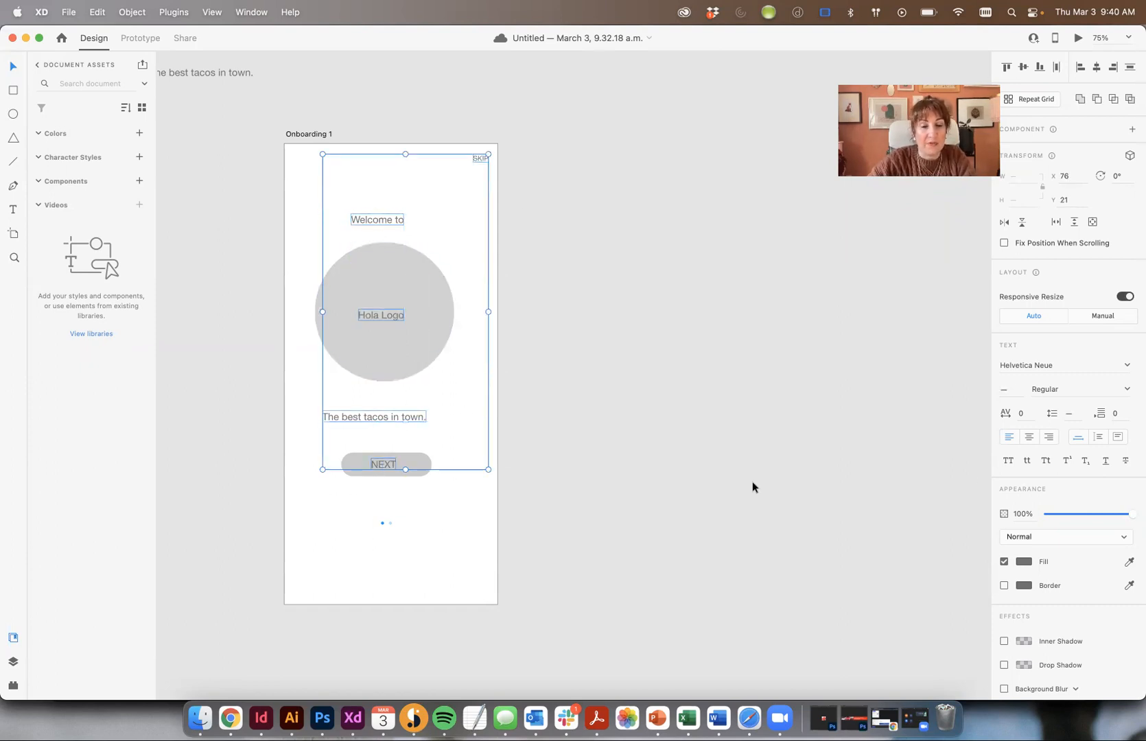
click(1051, 365)
text(Mont)
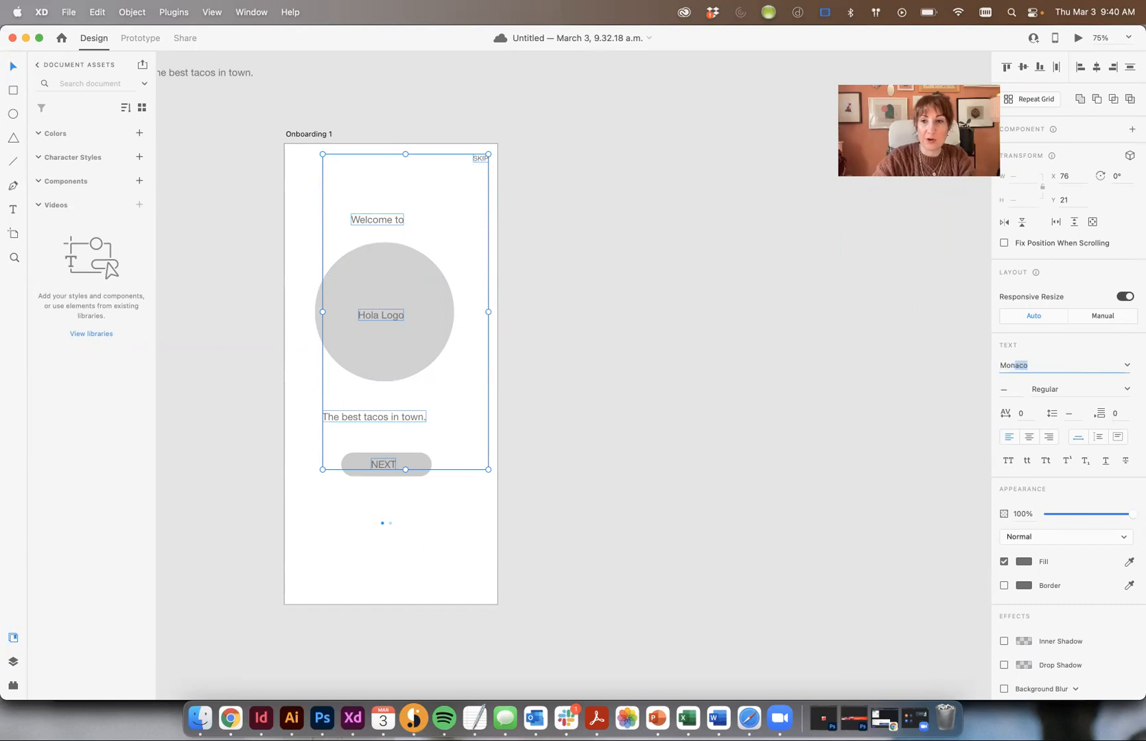
key(Return)
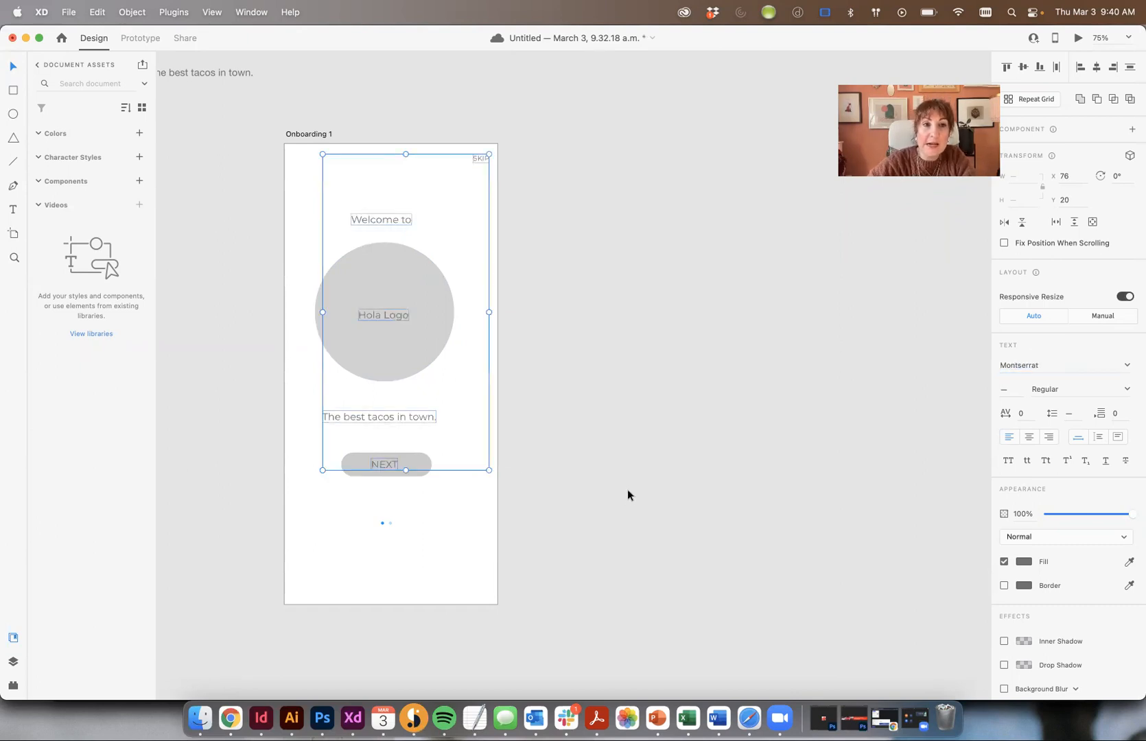
click(628, 494)
Align everything except SKIP on a common vertical centre line and centre the set horizontally on the artboard
click(345, 136)
click(443, 635)
drag(433, 561, 344, 177)
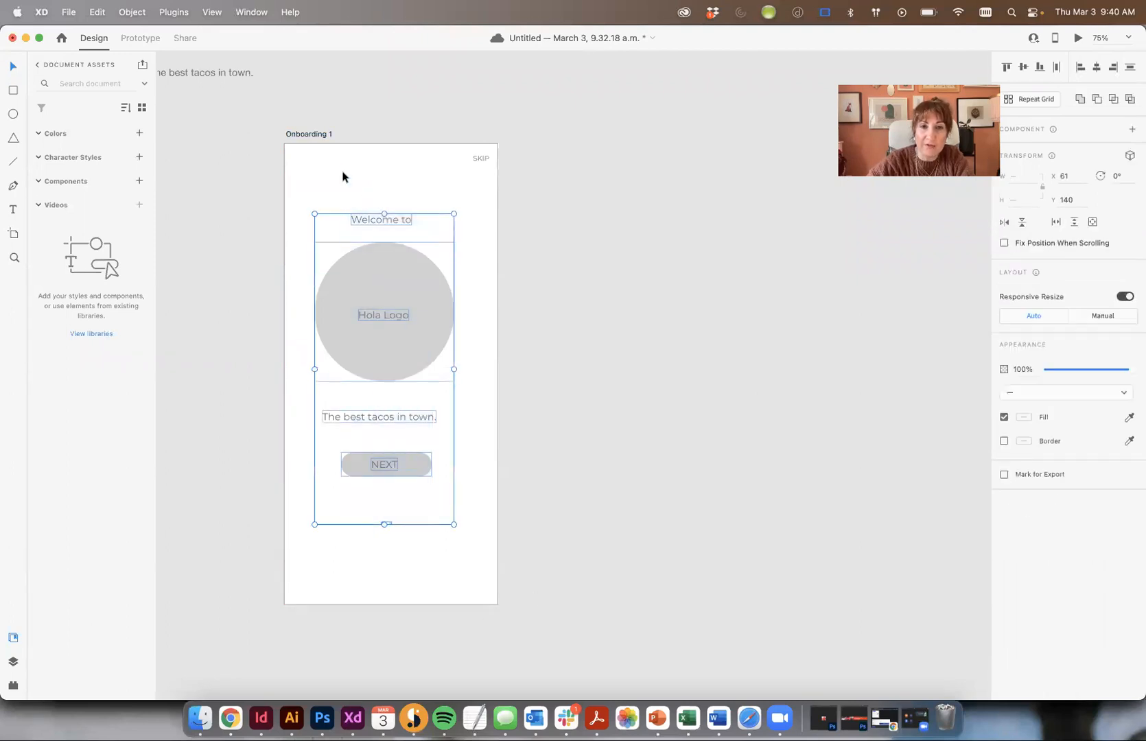
click(1095, 68)
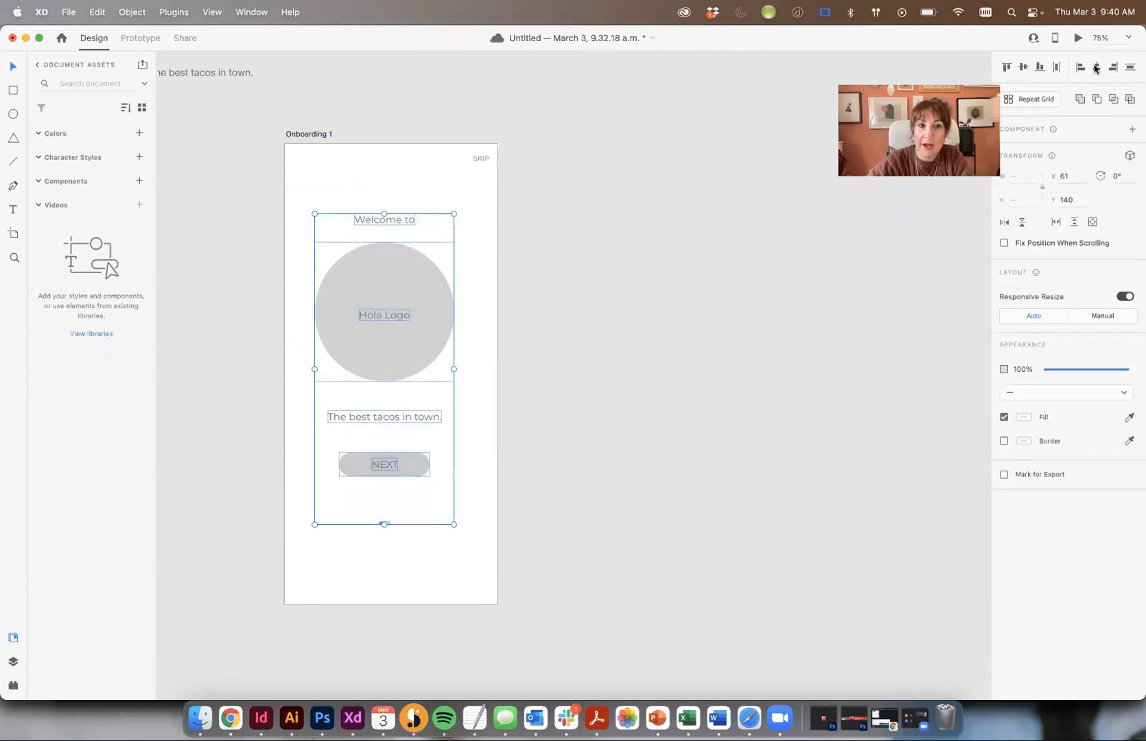
drag(435, 307, 442, 307)
click(681, 436)
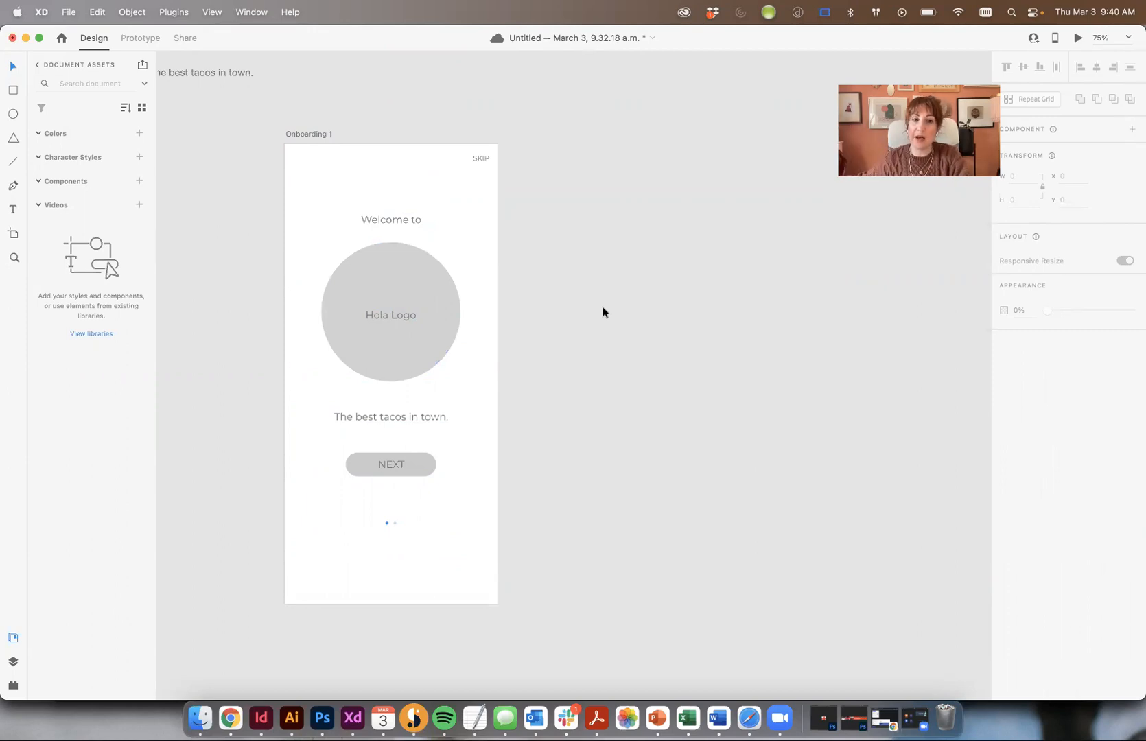
Draw a 61 by 61 square outside the artboard, beside its left edge, with no border and a #818181 fill
click(13, 90)
drag(201, 158, 234, 190)
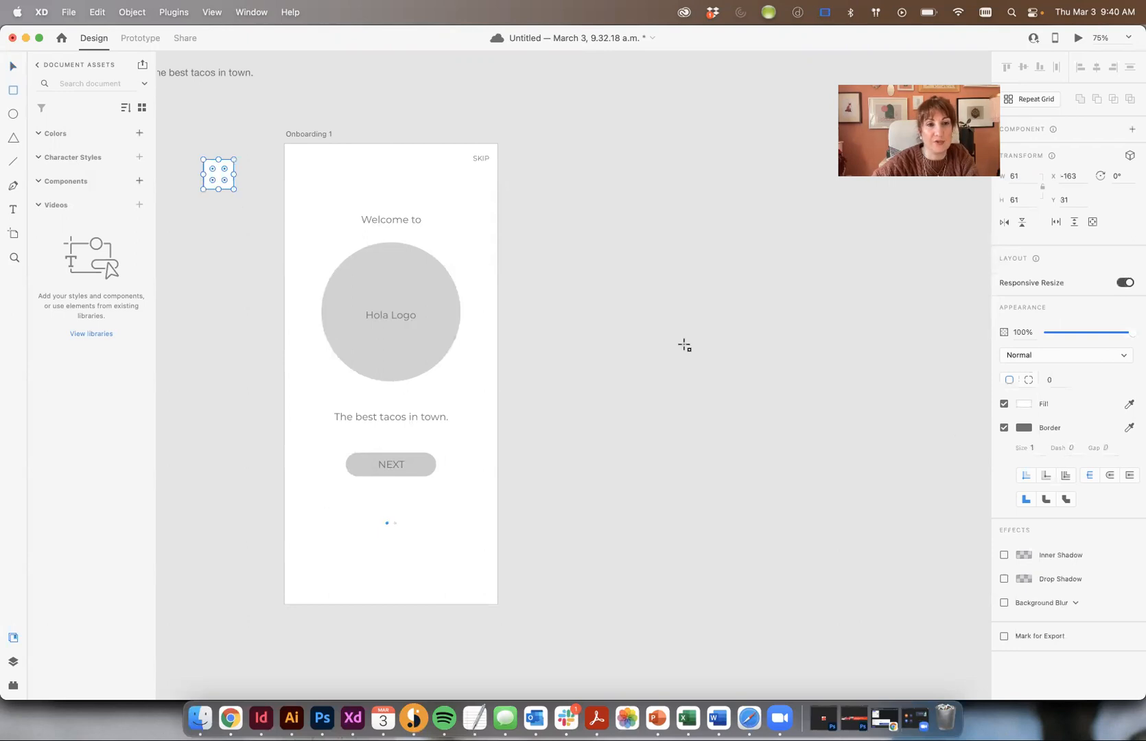
click(1003, 426)
click(1023, 403)
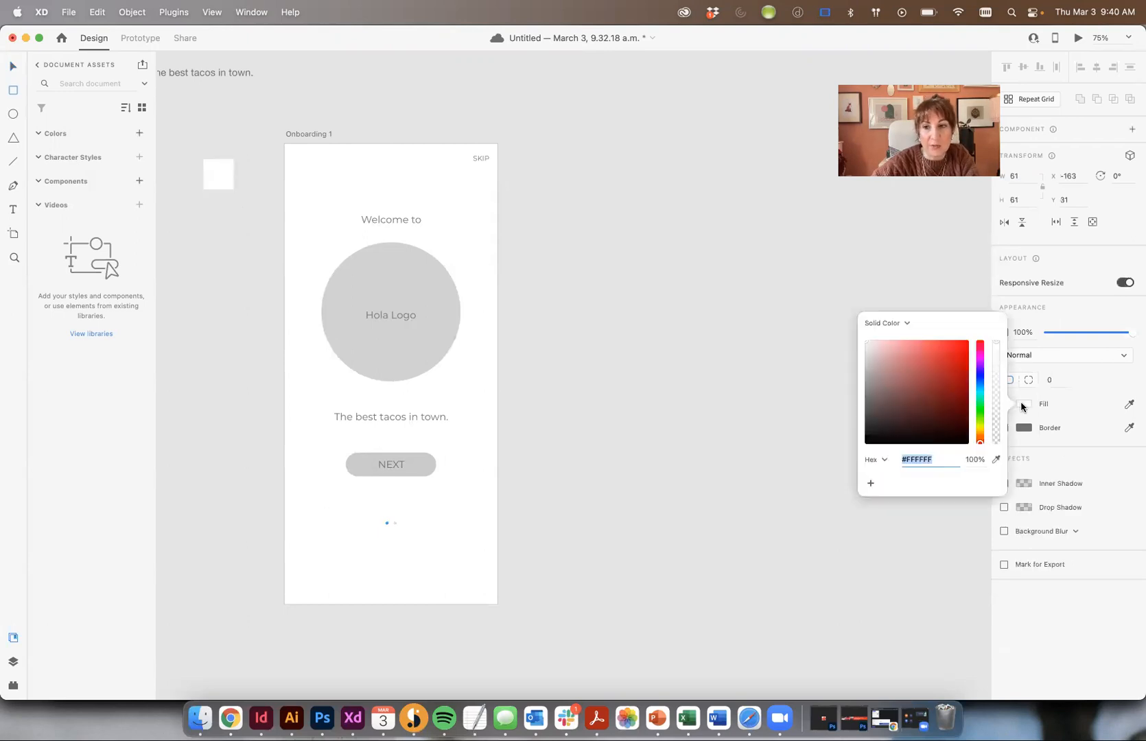
click(863, 415)
drag(862, 415, 864, 390)
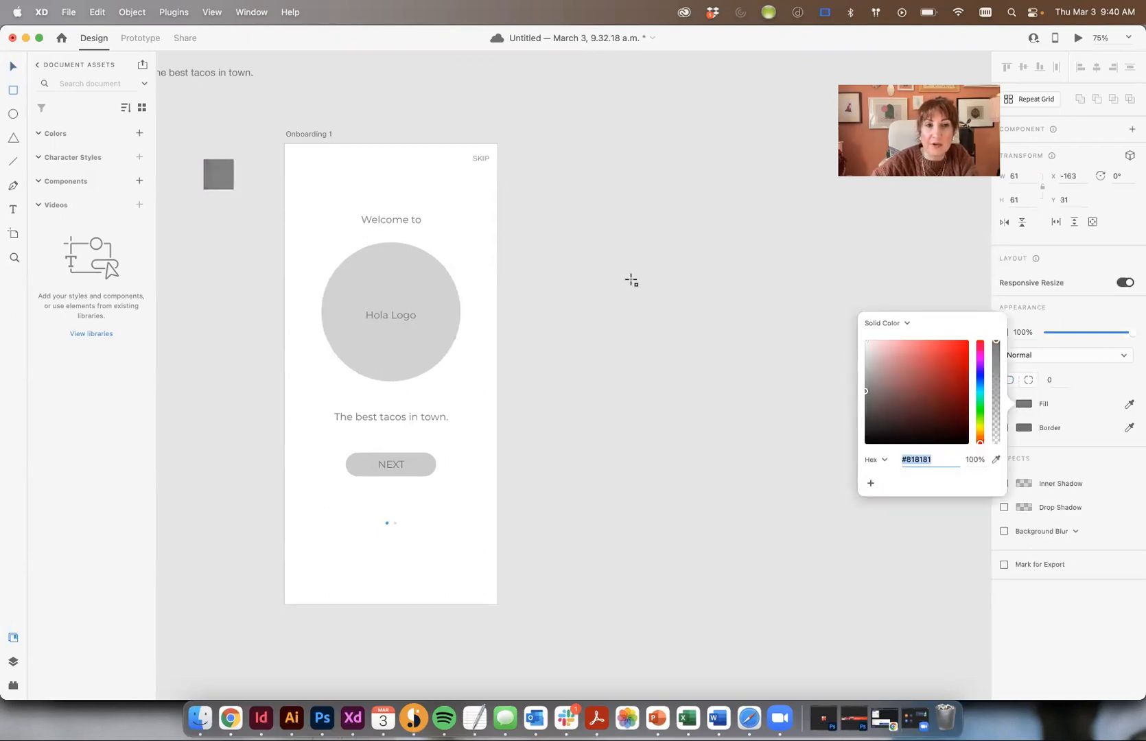
Duplicate the dark grey square directly below itself and fill the copy with a lighter grey
click(13, 66)
click(251, 164)
drag(223, 169, 223, 190)
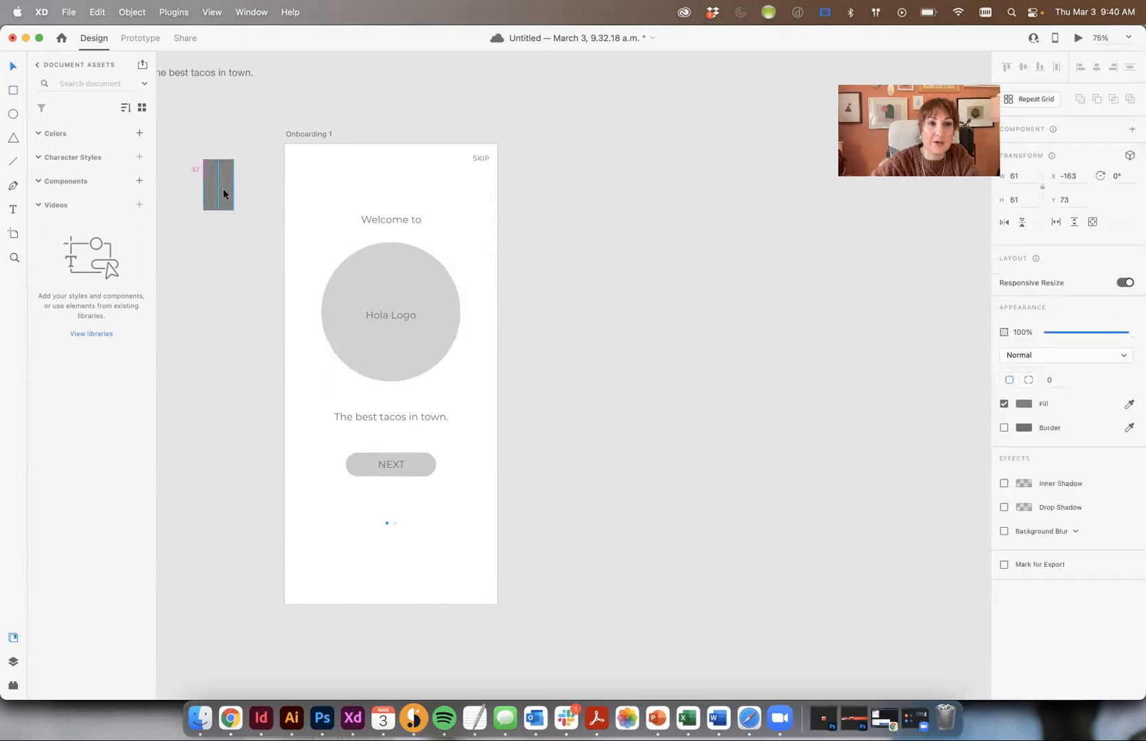
click(1029, 404)
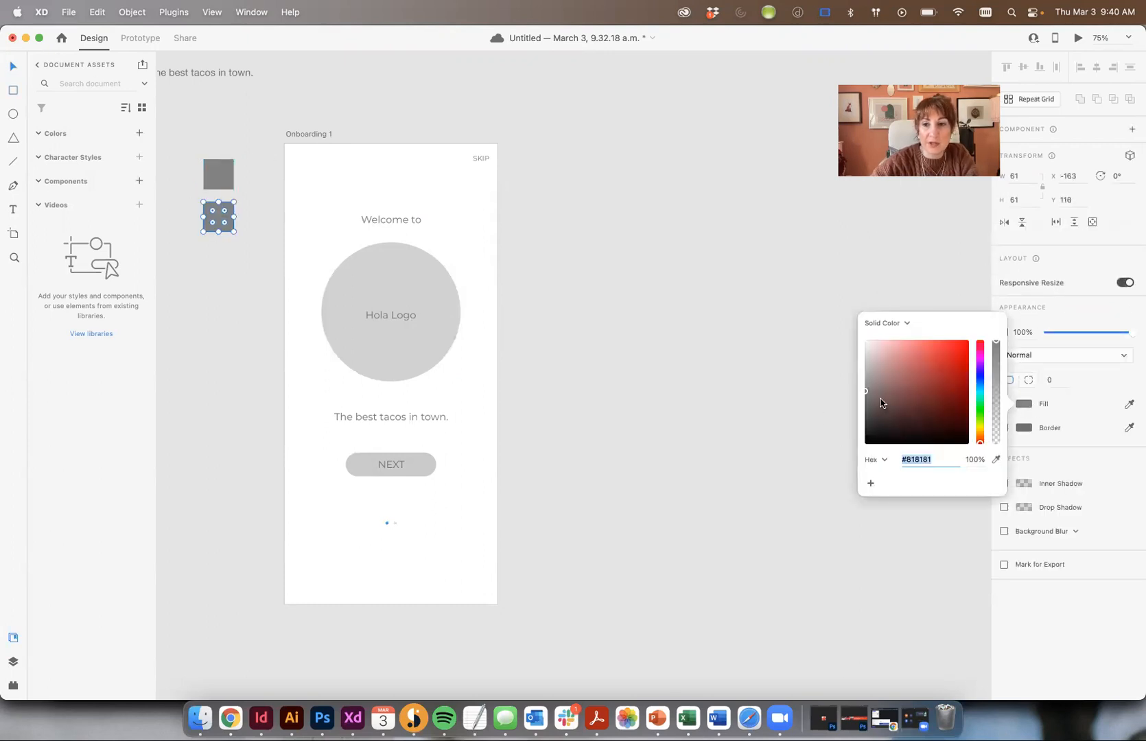
drag(866, 388, 863, 372)
Add two more copies down the swatch column in progressively lighter greys, the last one #DEDEDE
drag(227, 221, 225, 264)
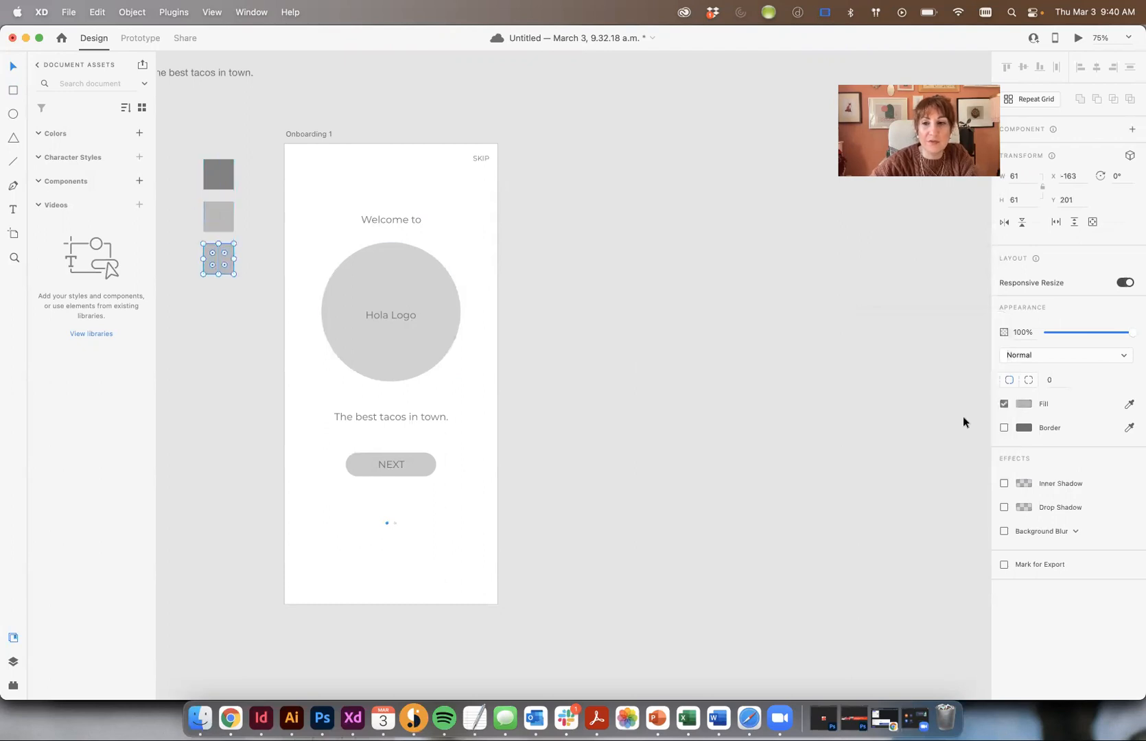
click(1022, 404)
drag(866, 371, 277, 324)
drag(220, 262, 224, 300)
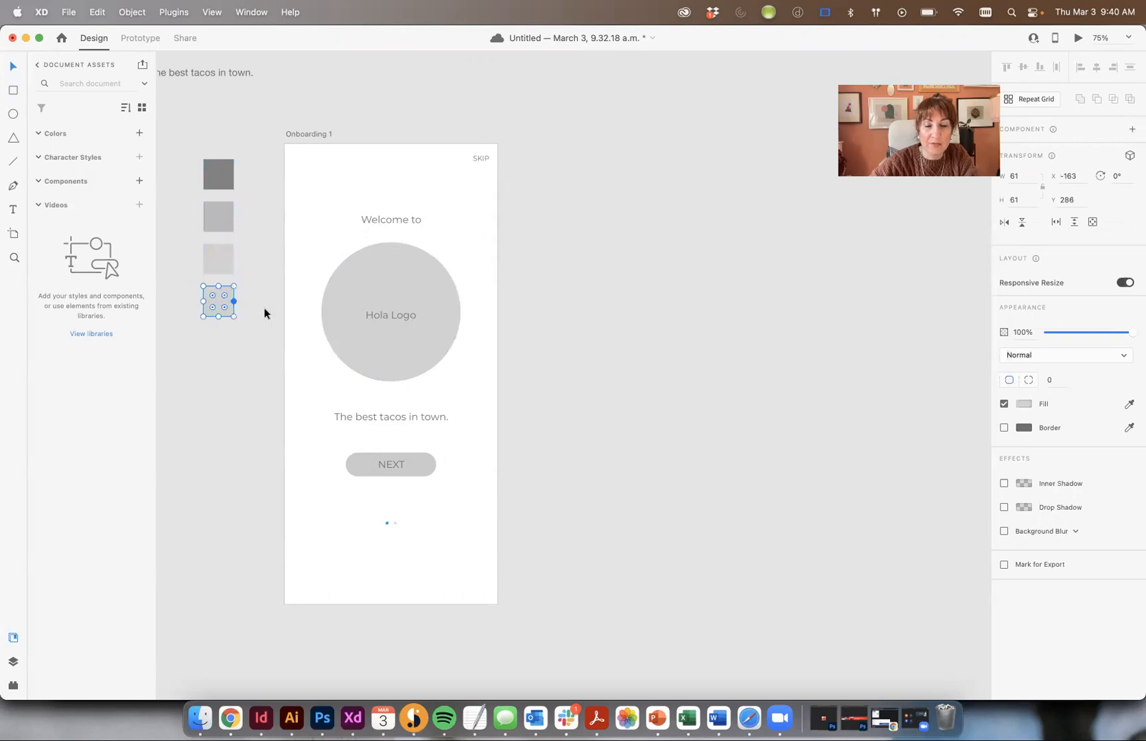
click(1022, 404)
drag(866, 358, 862, 351)
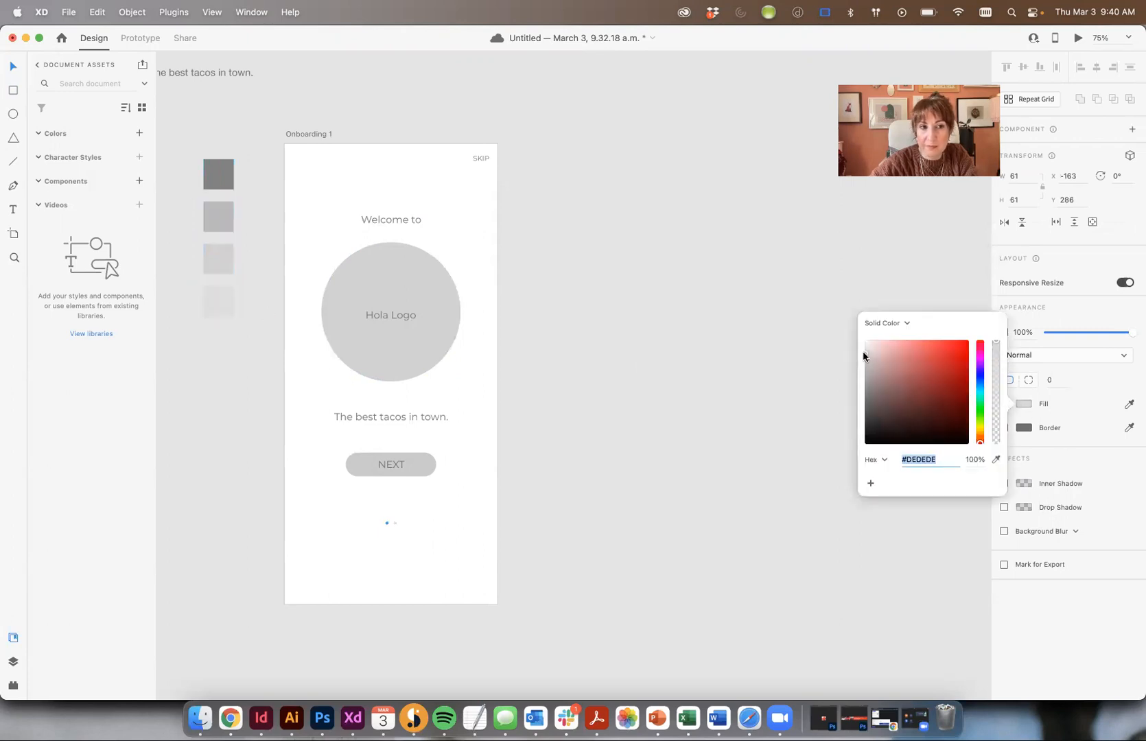
Duplicate the #DEDEDE square below itself and fill the copy with white
drag(219, 294, 209, 337)
click(1022, 403)
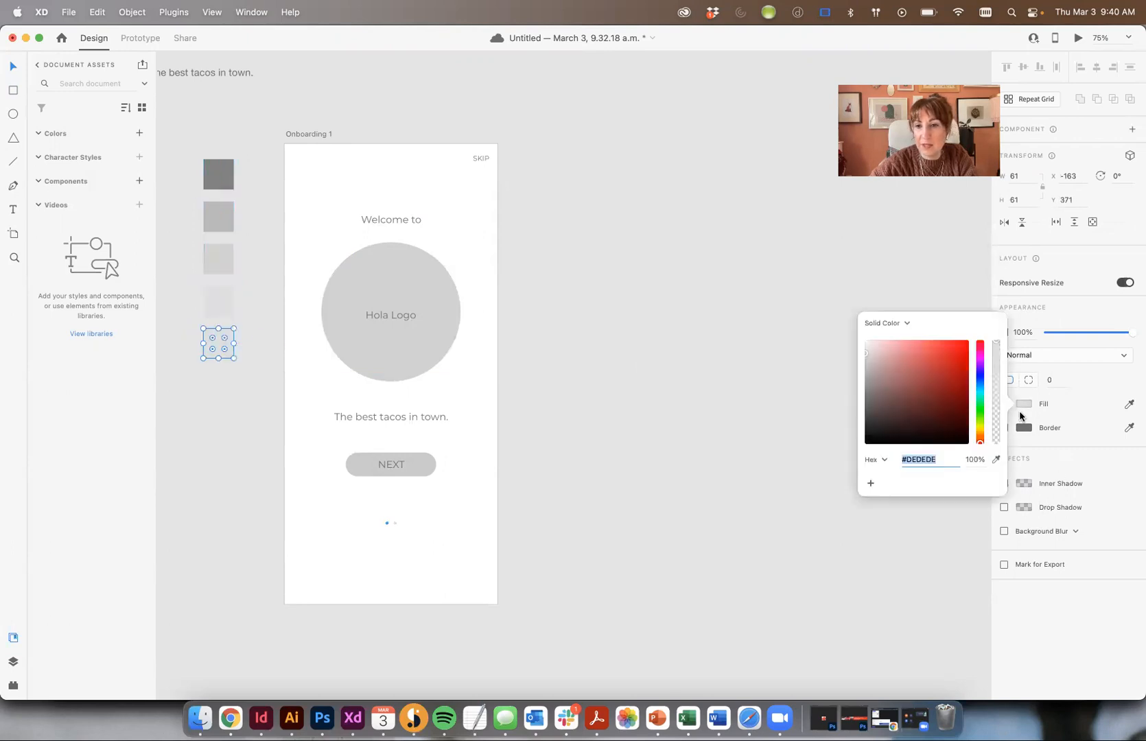
drag(914, 415, 678, 214)
click(267, 179)
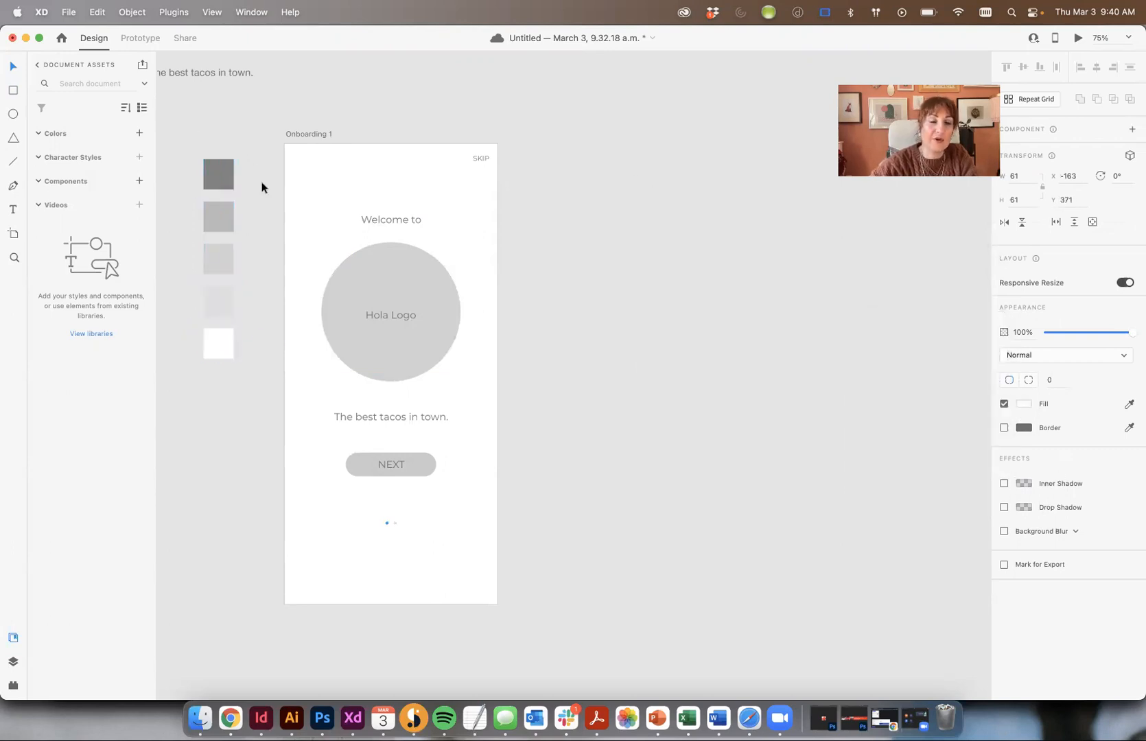
Select all five swatch squares and add their fills to the document's colour assets
click(184, 124)
drag(189, 125, 243, 401)
click(139, 132)
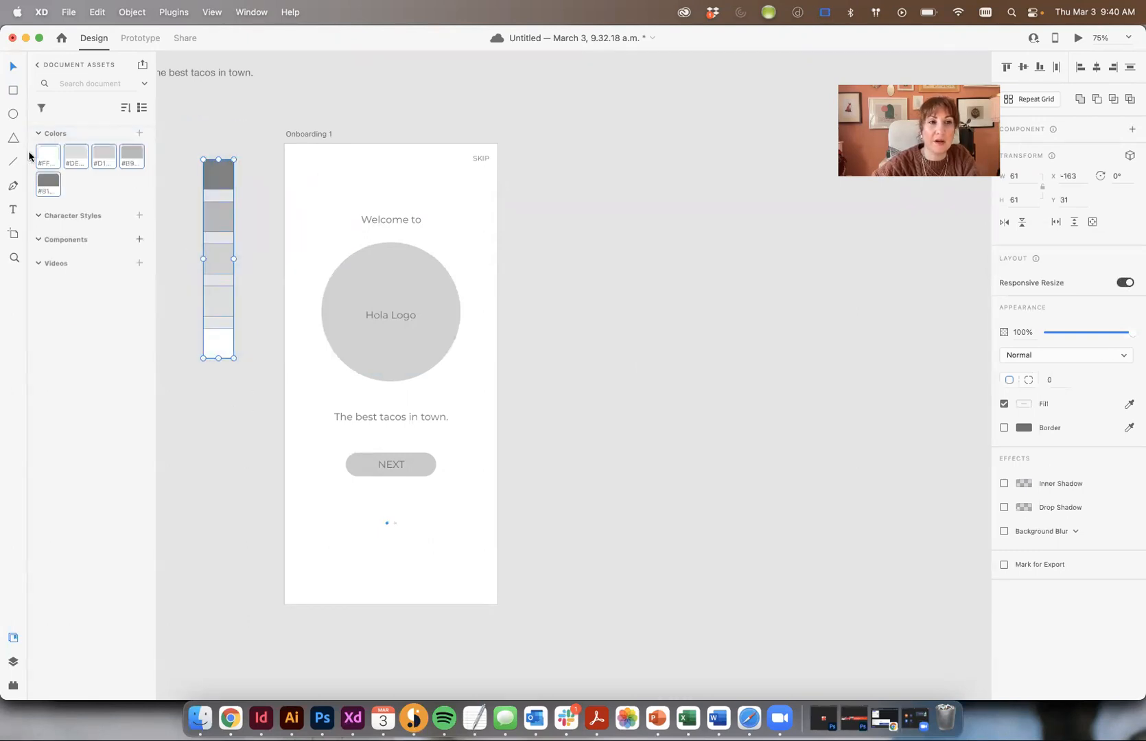
Show the document assets as a list and delete the column of five swatch squares beside the artboard
click(142, 107)
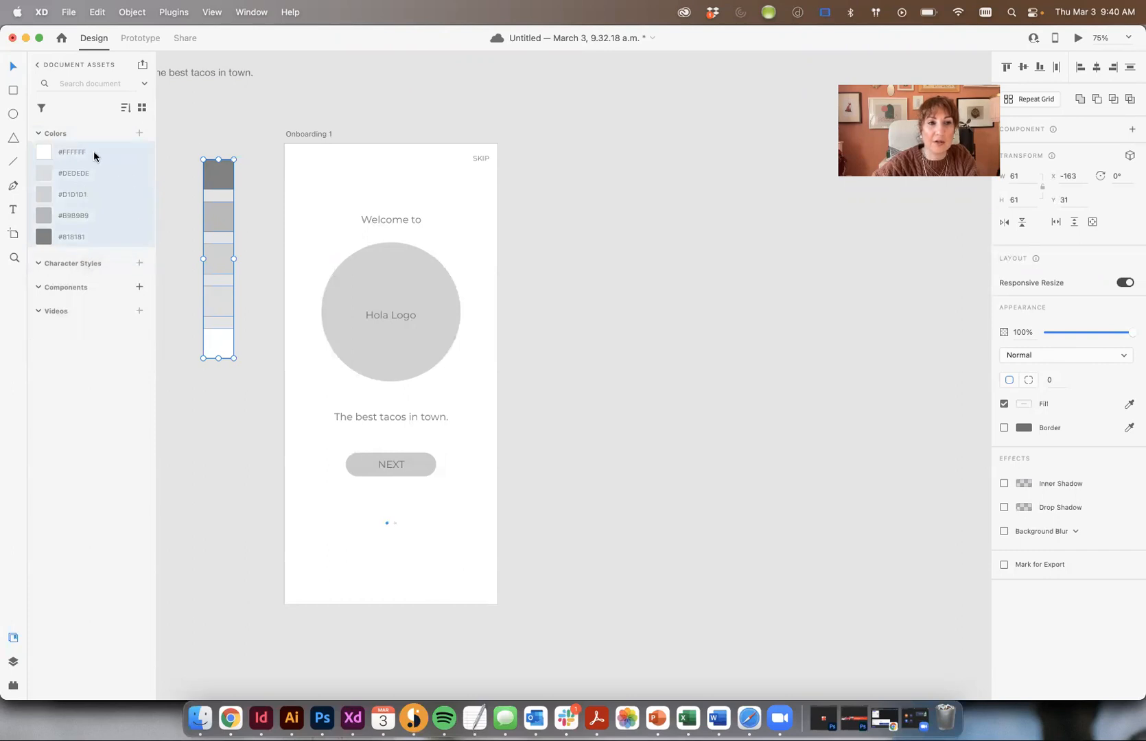
click(253, 136)
drag(221, 115, 247, 431)
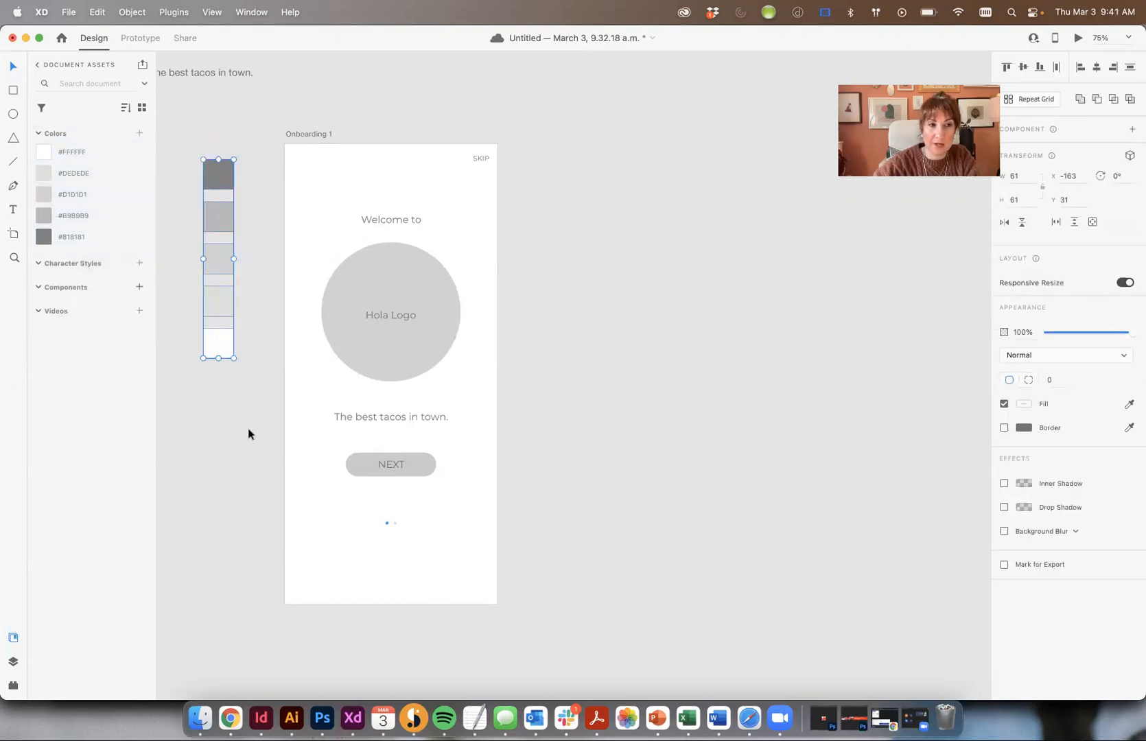
key(Delete)
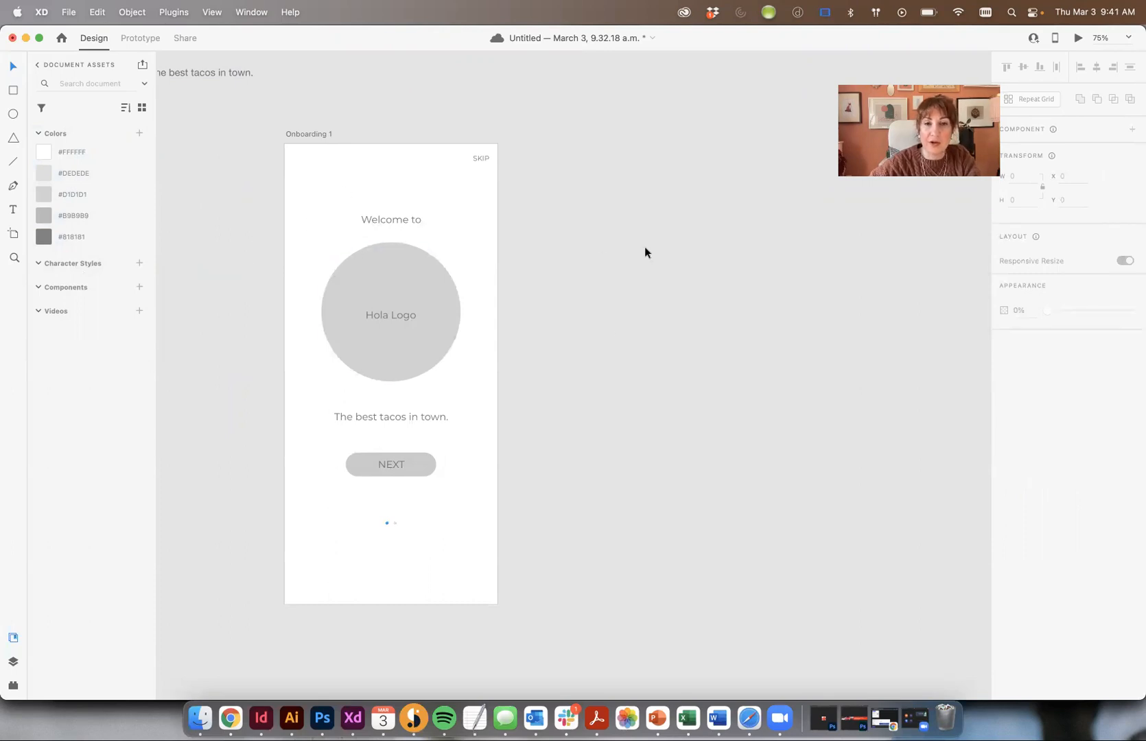
Enlarge the "Welcome to" text to size 30
click(394, 219)
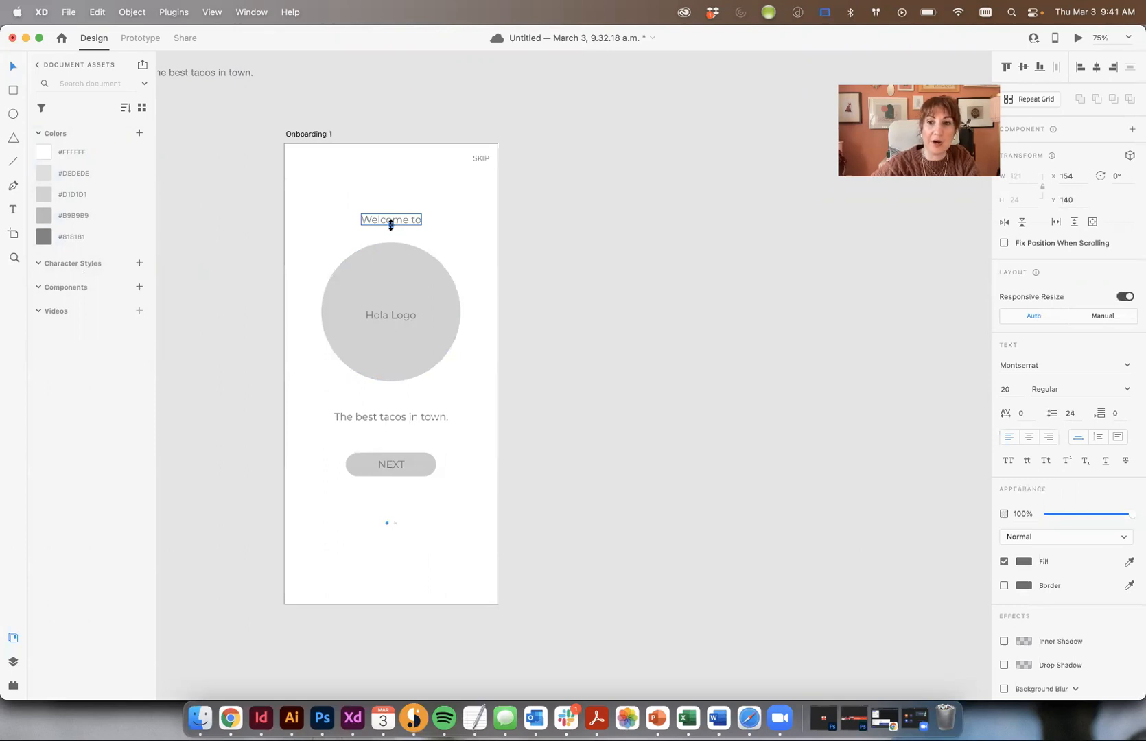
scroll(390, 223, left, 1)
scroll(664, 216, up, 1)
scroll(664, 217, down, 1)
scroll(664, 217, right, 1)
key(super+shift+period)
key(super+shift+period)
key(super+shift+period)
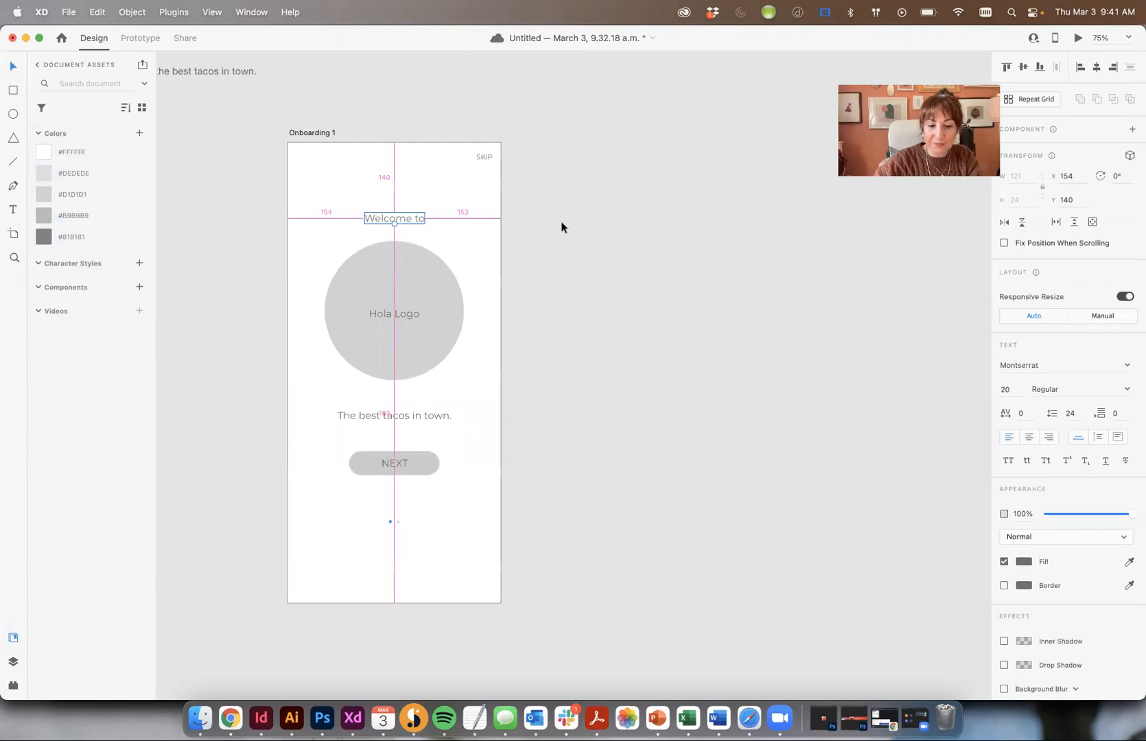
key(super+shift+period)
key(super+shift+period)
key(super+shift+period)
key(super+shift+period)
key(super+shift+period)
key(super+shift+period)
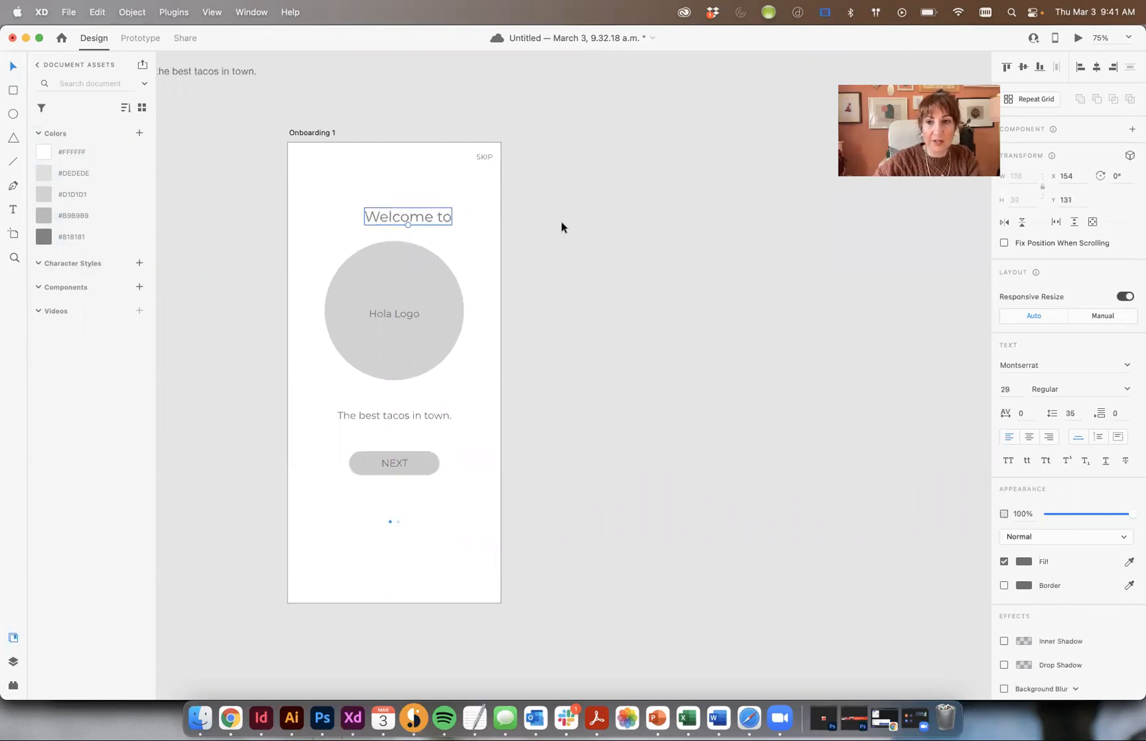
key(super+shift+period)
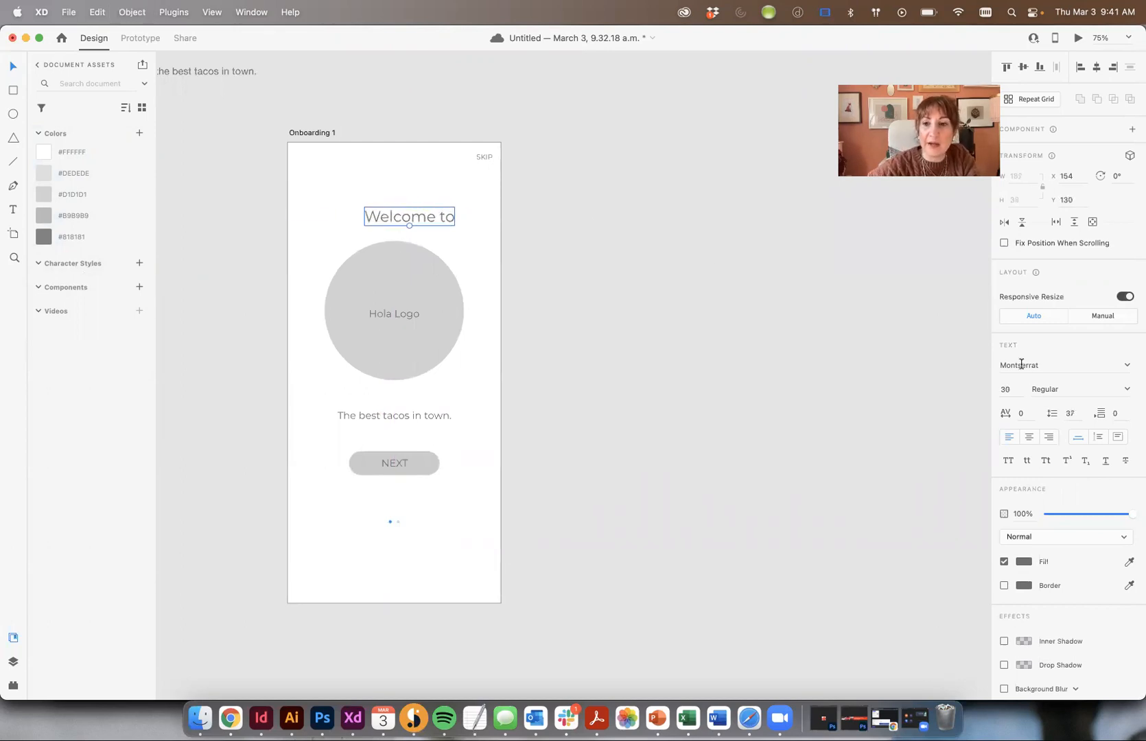
Make the "Welcome to" heading Bold and shift it left to centre it above the logo circle
click(1126, 389)
click(1062, 474)
click(742, 315)
drag(397, 215, 375, 217)
click(623, 249)
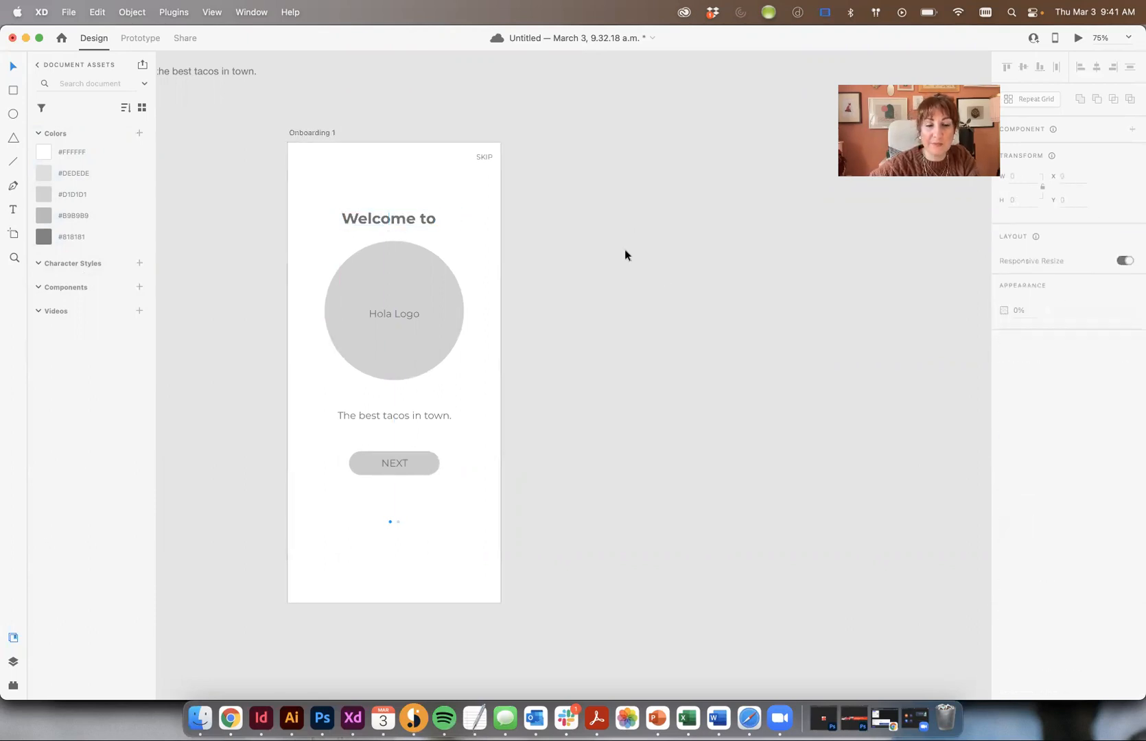
click(407, 315)
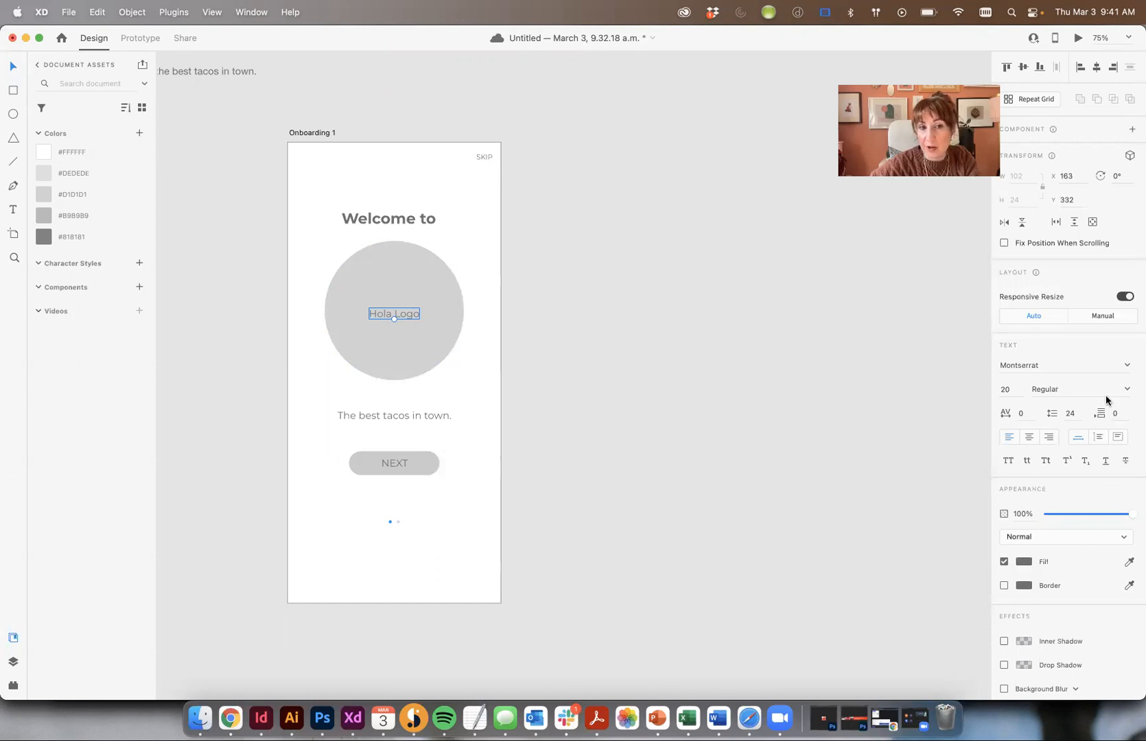
click(1007, 389)
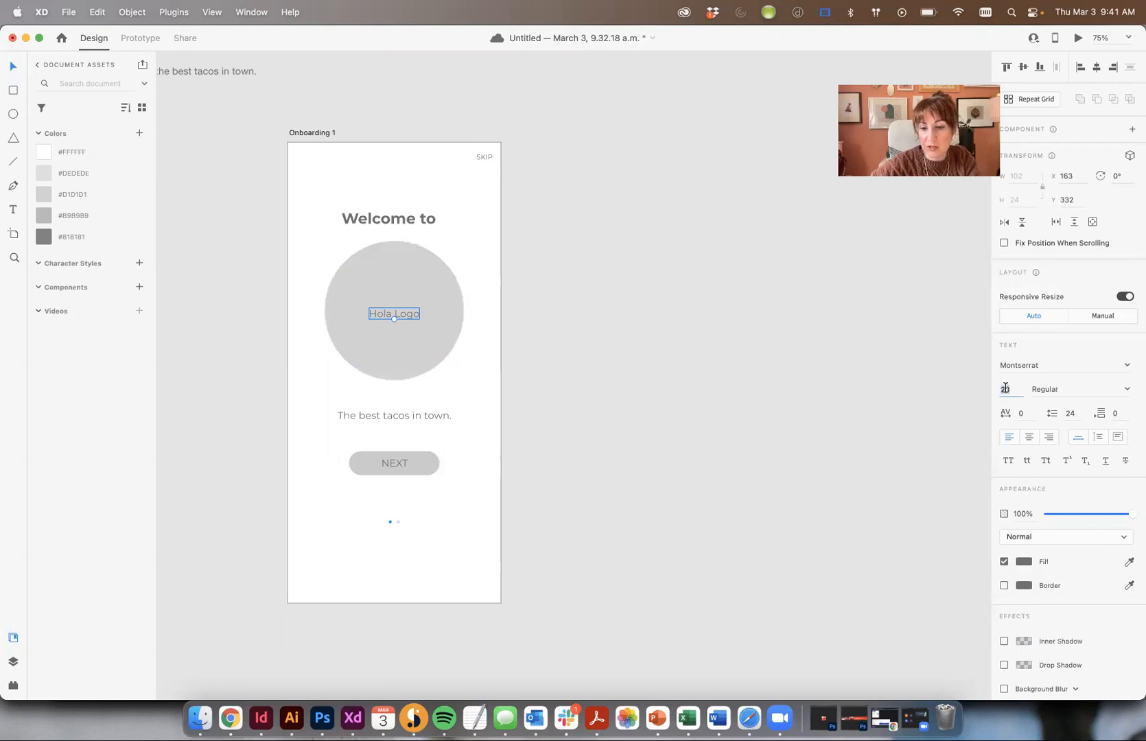
text(1000)
key(Tab)
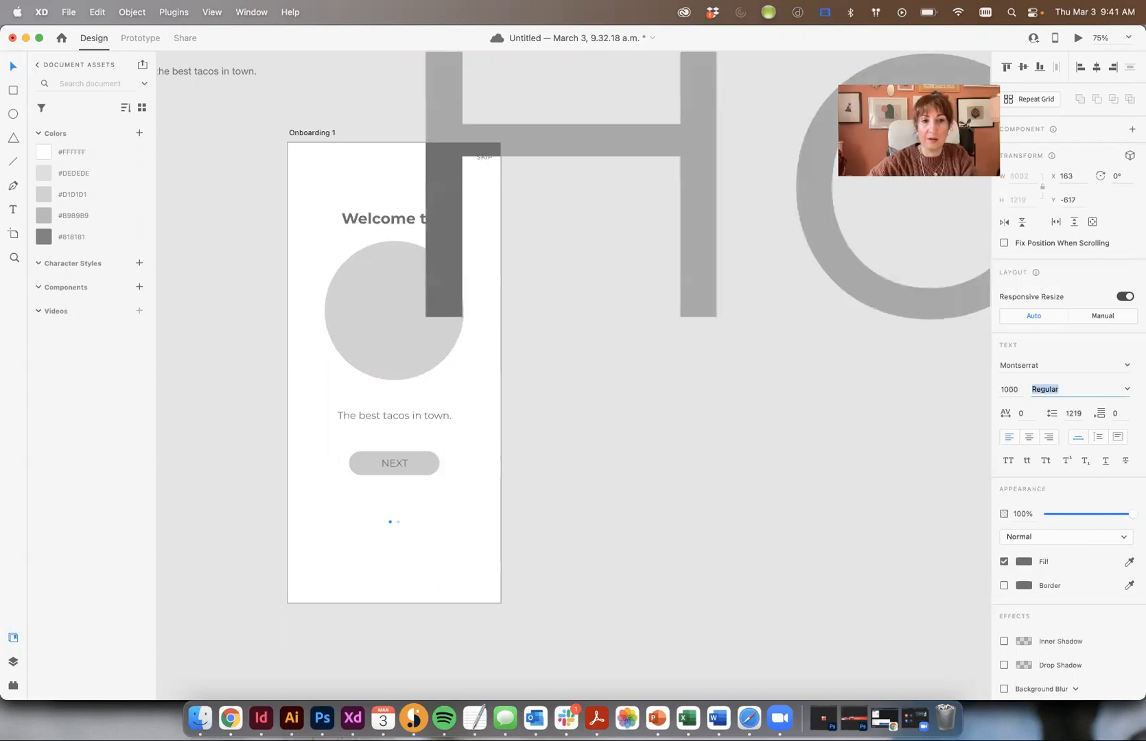
key(super+z)
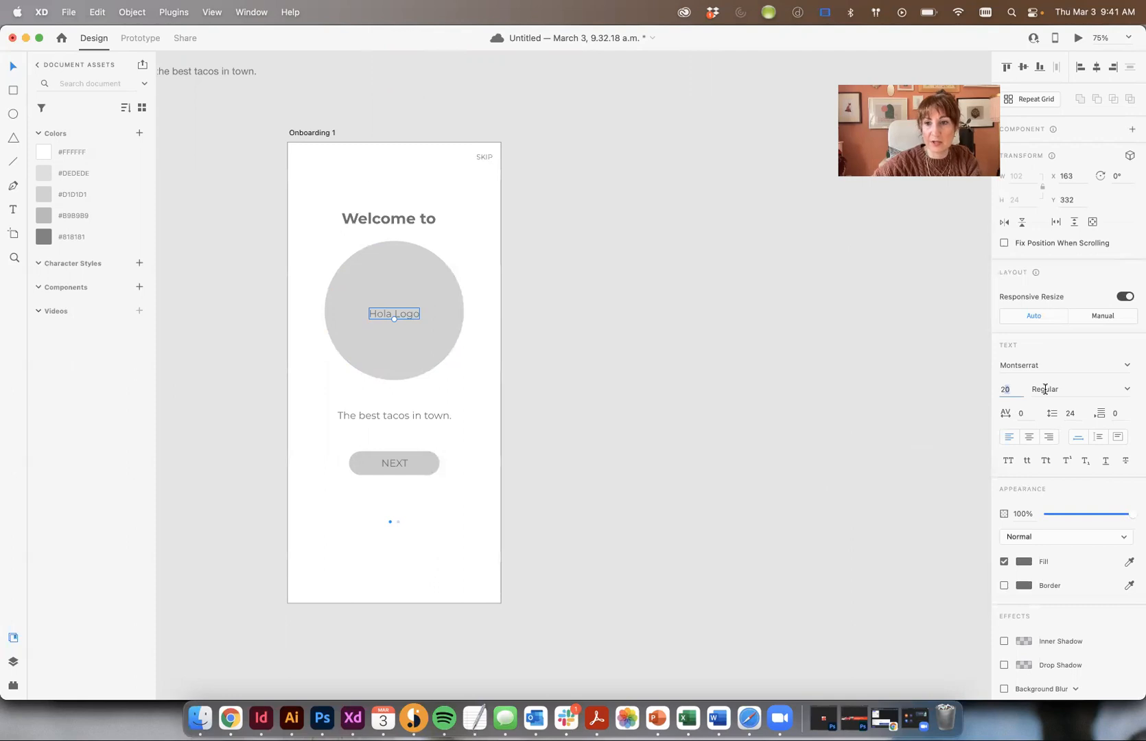
Set the "Hola Logo" label's text size to 25 and move it slightly up and left within the circle
text(25)
scroll(1044, 389, down, 1)
key(Tab)
scroll(400, 317, up, 1)
drag(421, 320, 401, 301)
Set the "The best tacos in town." tagline to Bold
click(426, 430)
click(414, 444)
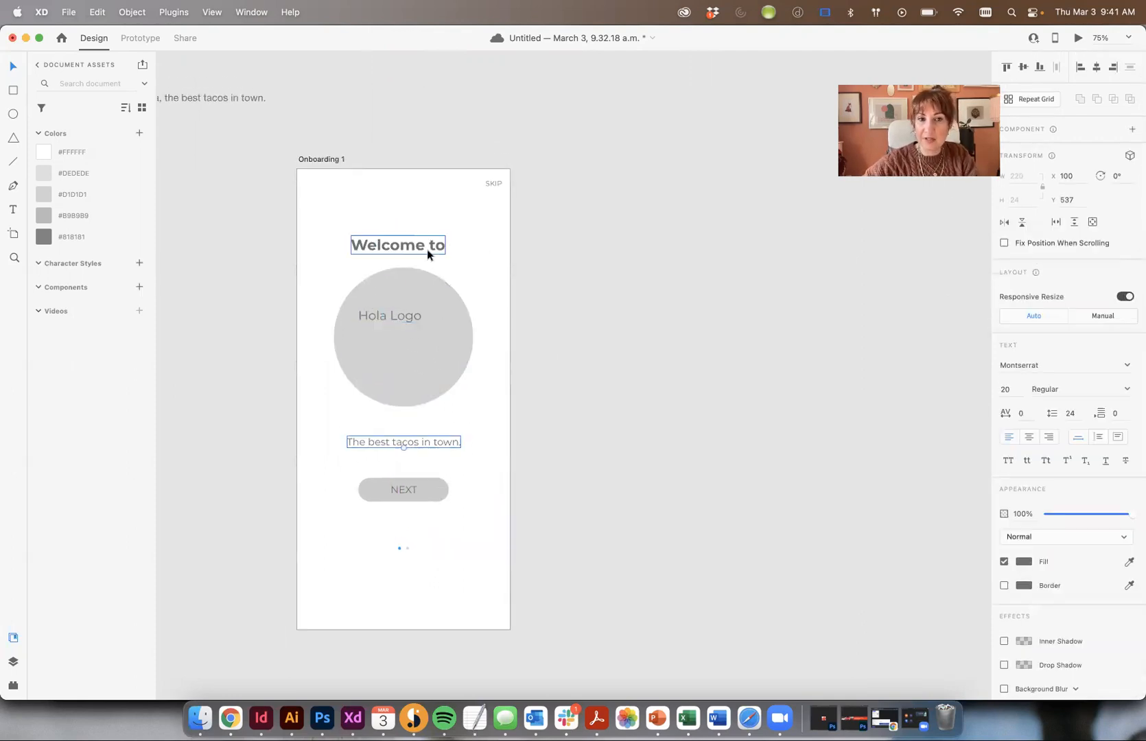
click(1126, 389)
click(1041, 478)
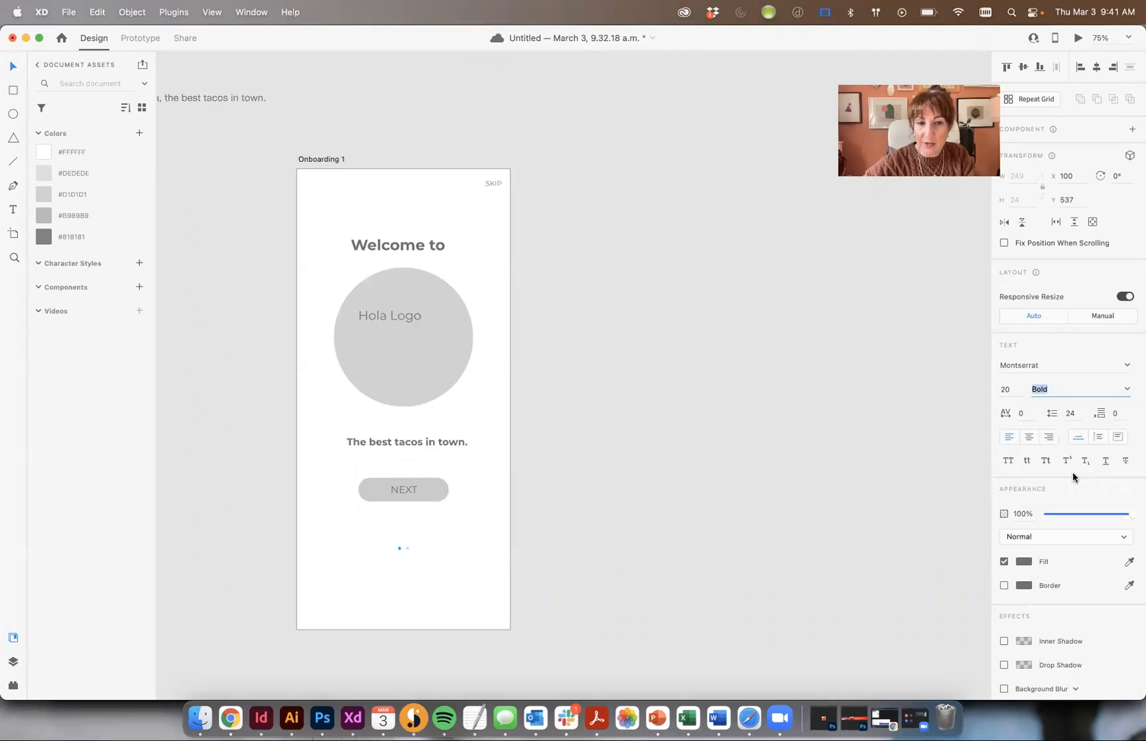
Increase the "Welcome to" heading's text size to 33
click(382, 249)
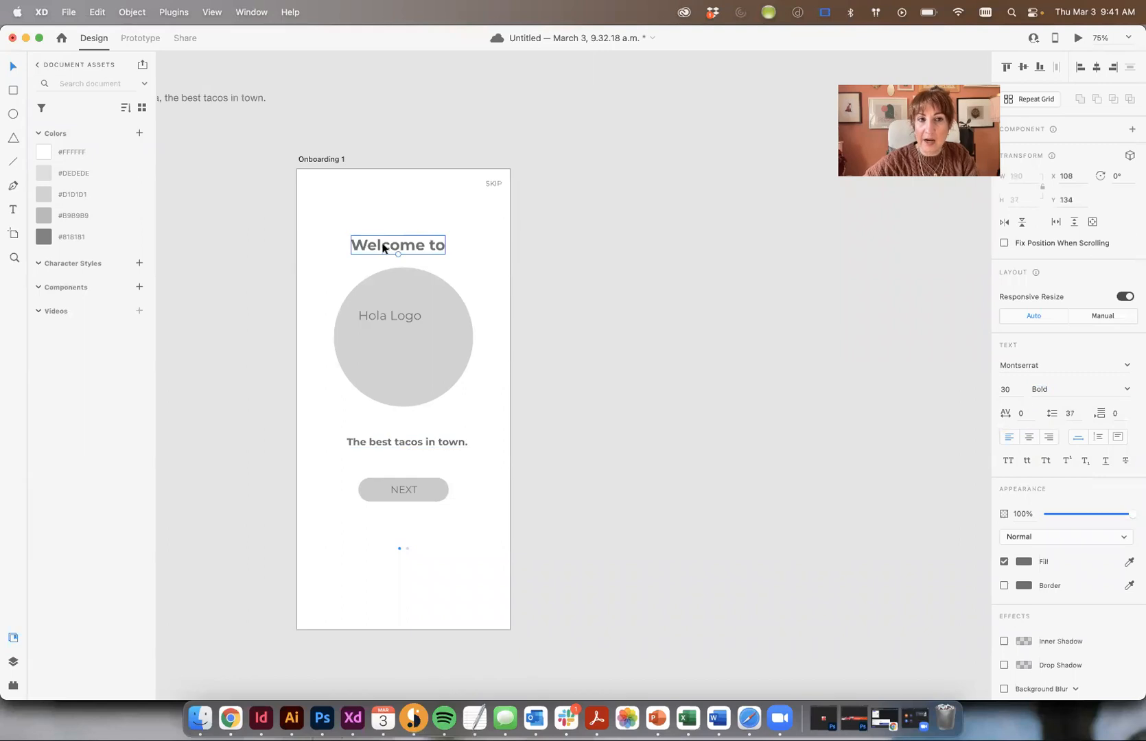
key(super+shift+period)
key(super+shift+period)
key(super+shift+period)
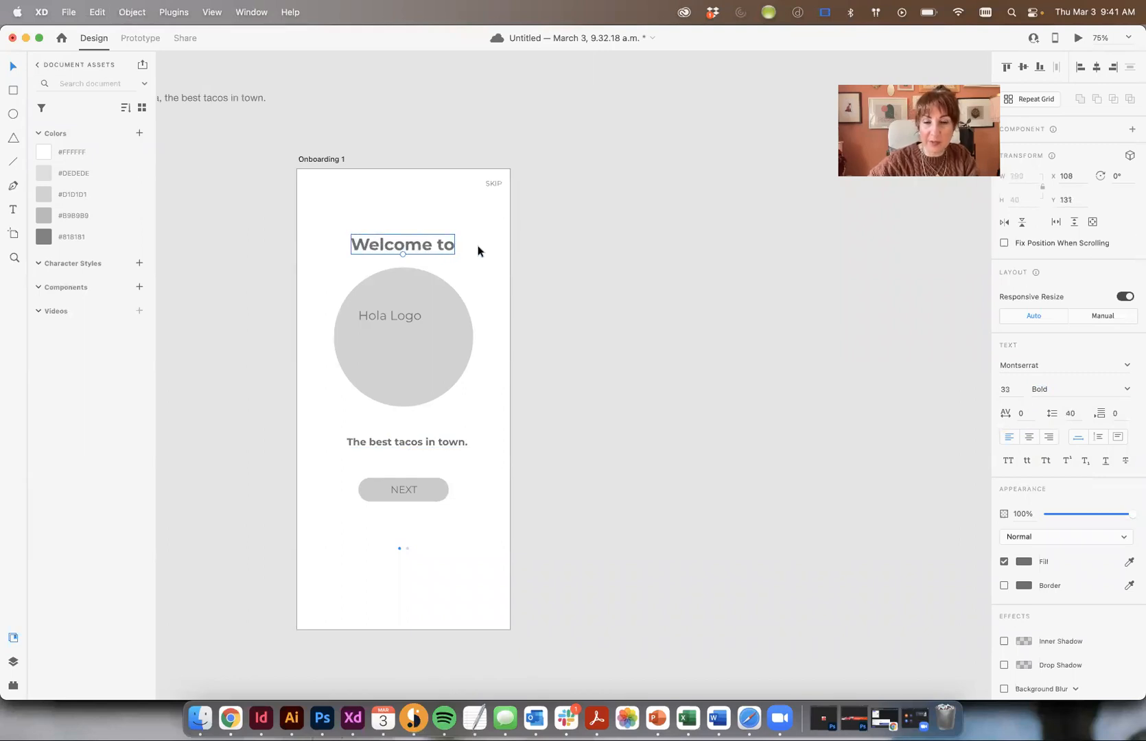
Place a copy of the tagline on the pasteboard right of the artboard and enlarge it to size 25
click(404, 444)
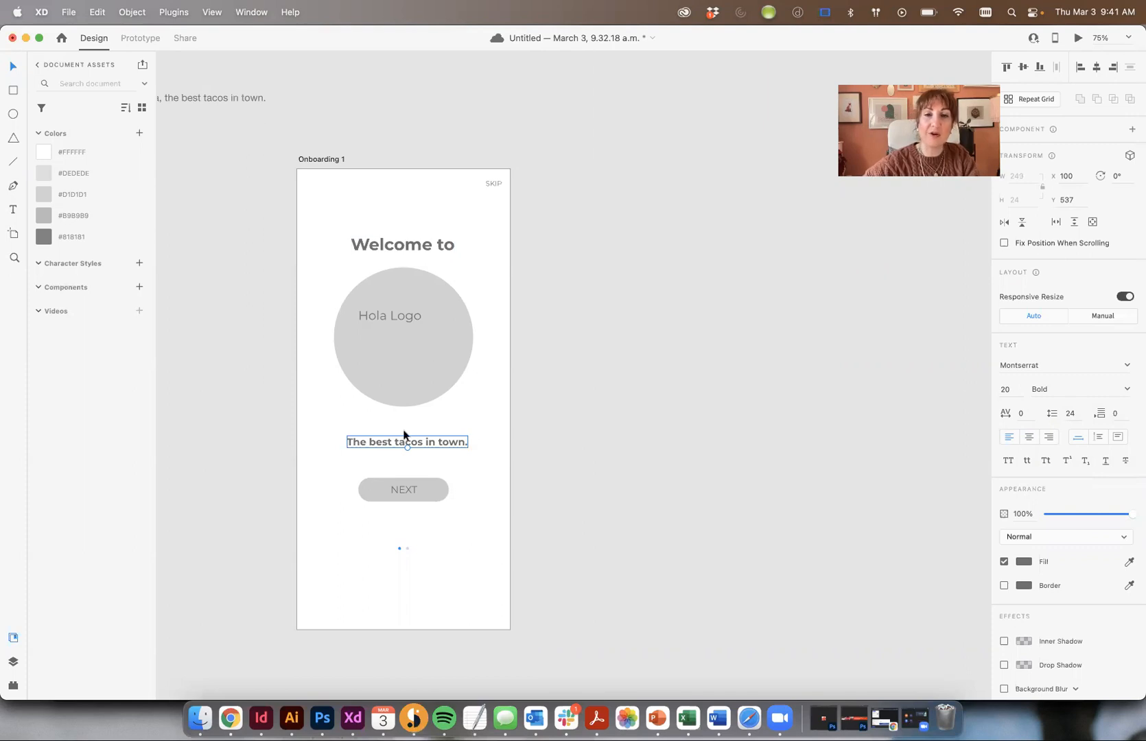
click(406, 245)
click(450, 441)
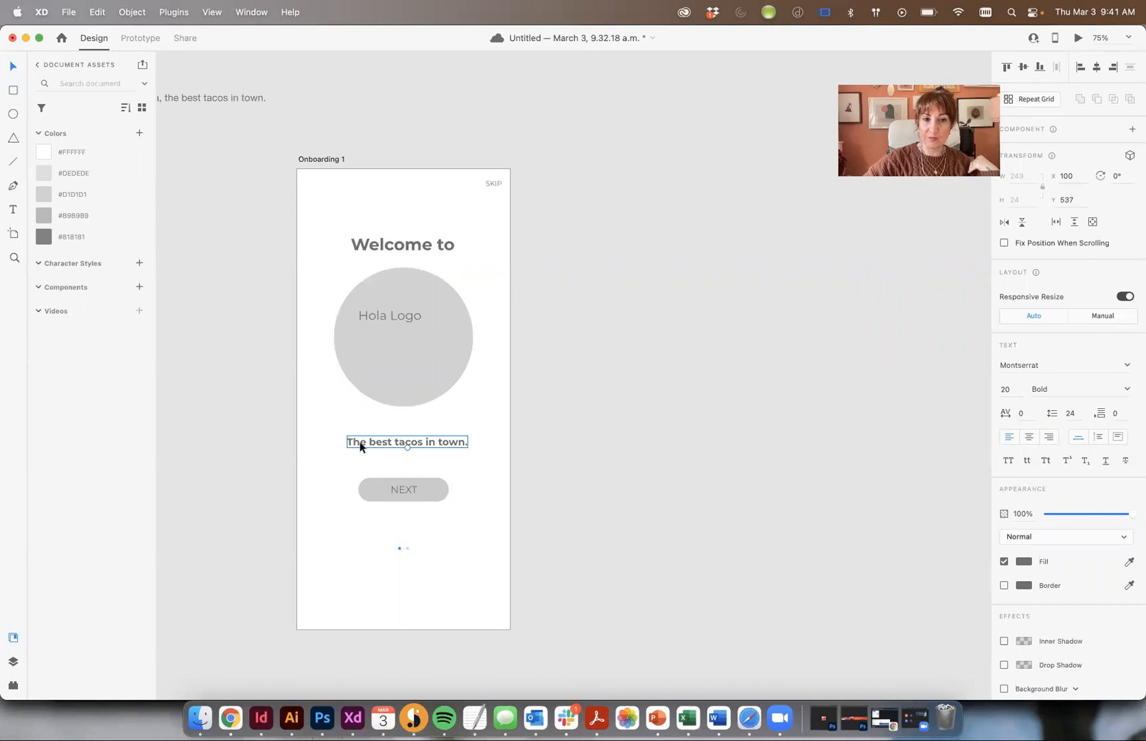
drag(380, 440, 608, 318)
key(super+shift+period)
key(super+shift+period)
key(super+shift+period)
key(super+shift+period)
key(super+shift+slash)
key(Escape)
Select the "Welcome to" heading and both taglines together and add their formatting as character styles
click(408, 246)
click(610, 326)
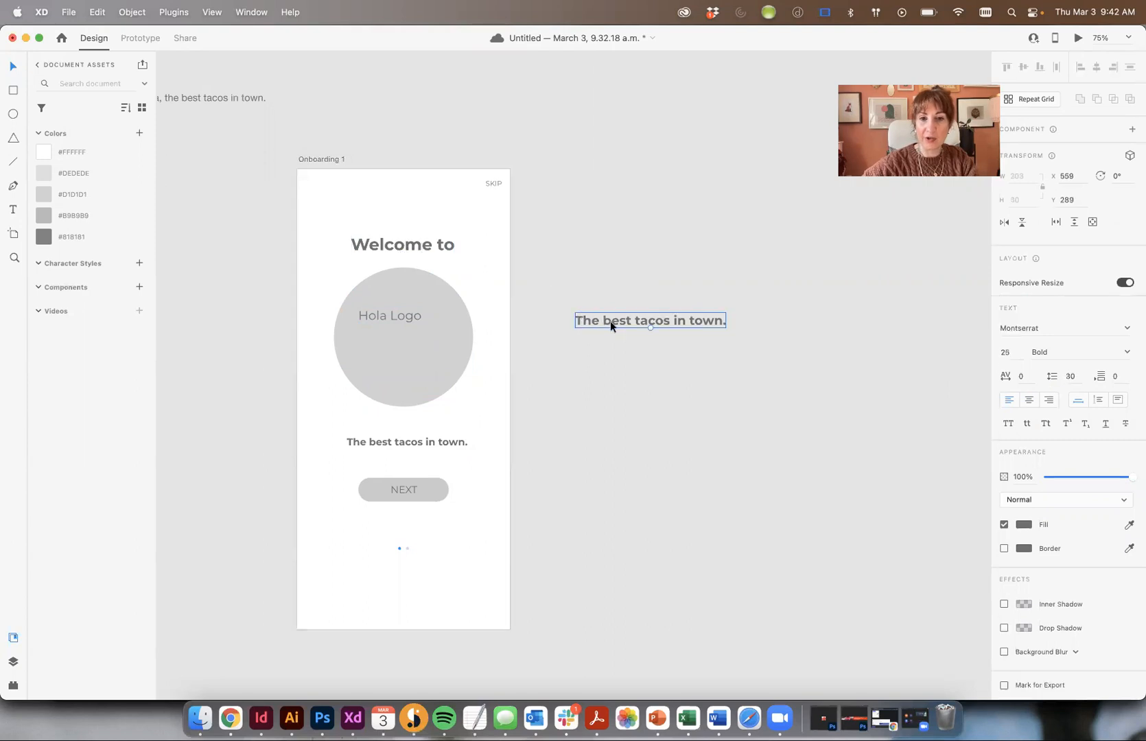
click(427, 441)
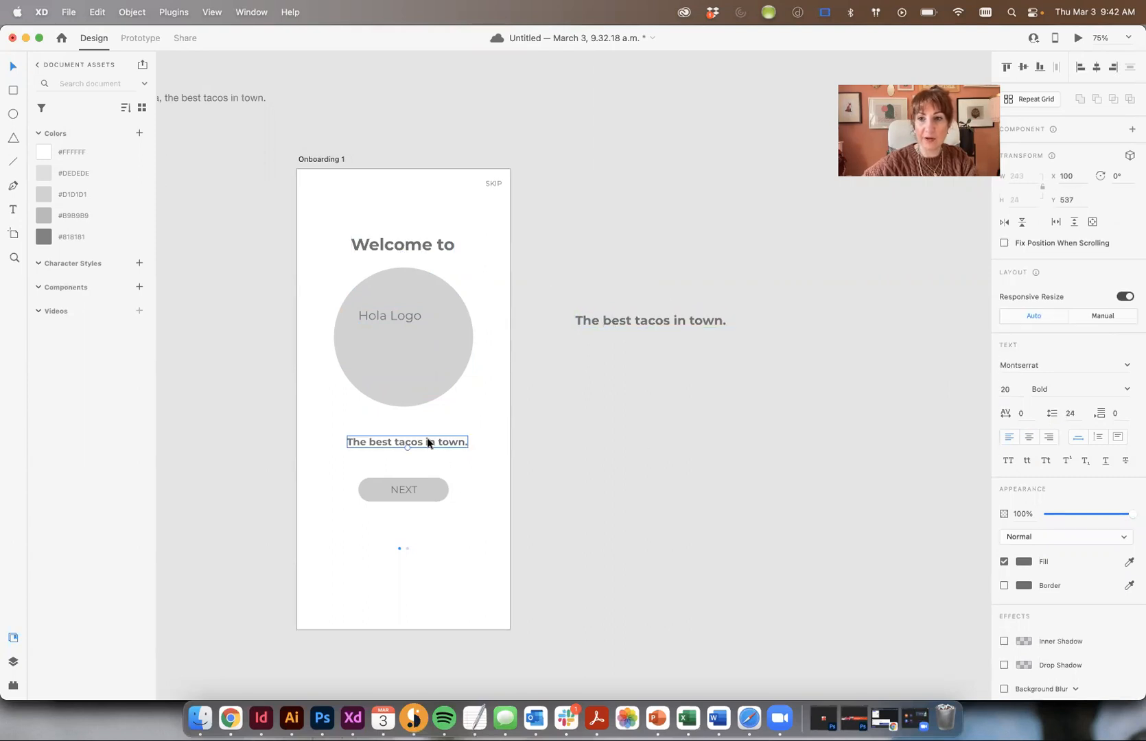
click(713, 469)
click(385, 244)
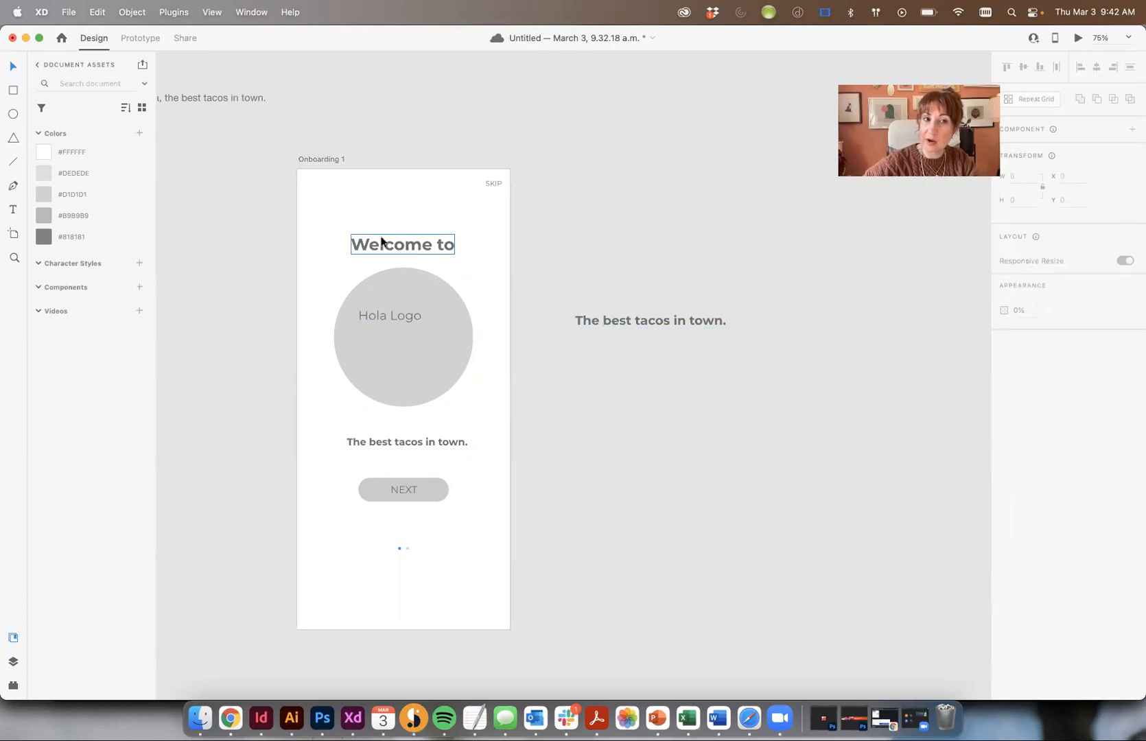
shift+click(603, 321)
shift+click(422, 442)
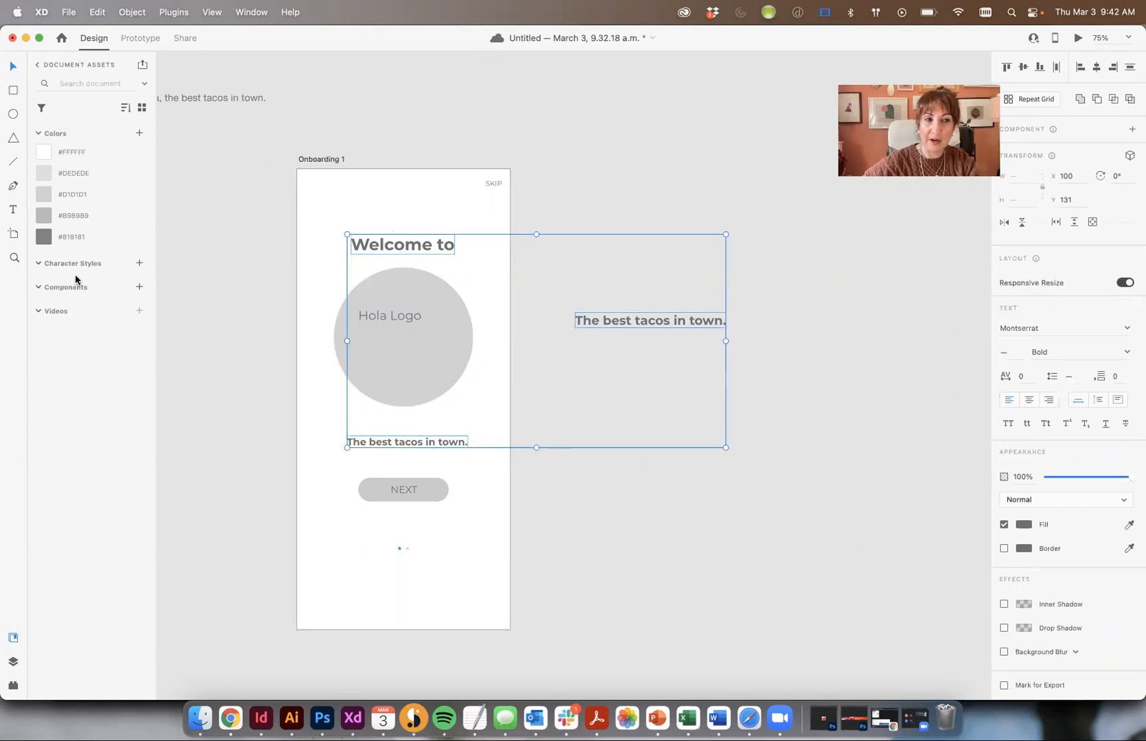
click(138, 263)
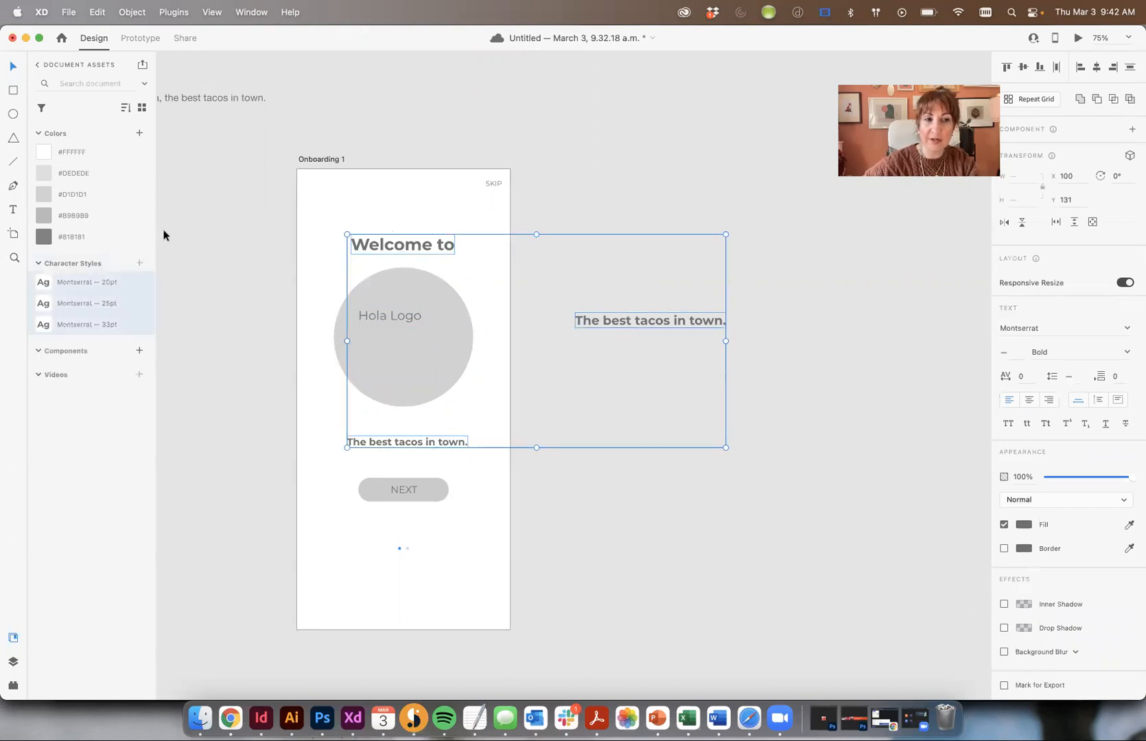
Move the 33 pt character style to the top of the list and rename it H1
click(746, 205)
drag(71, 326, 120, 268)
double_click(71, 283)
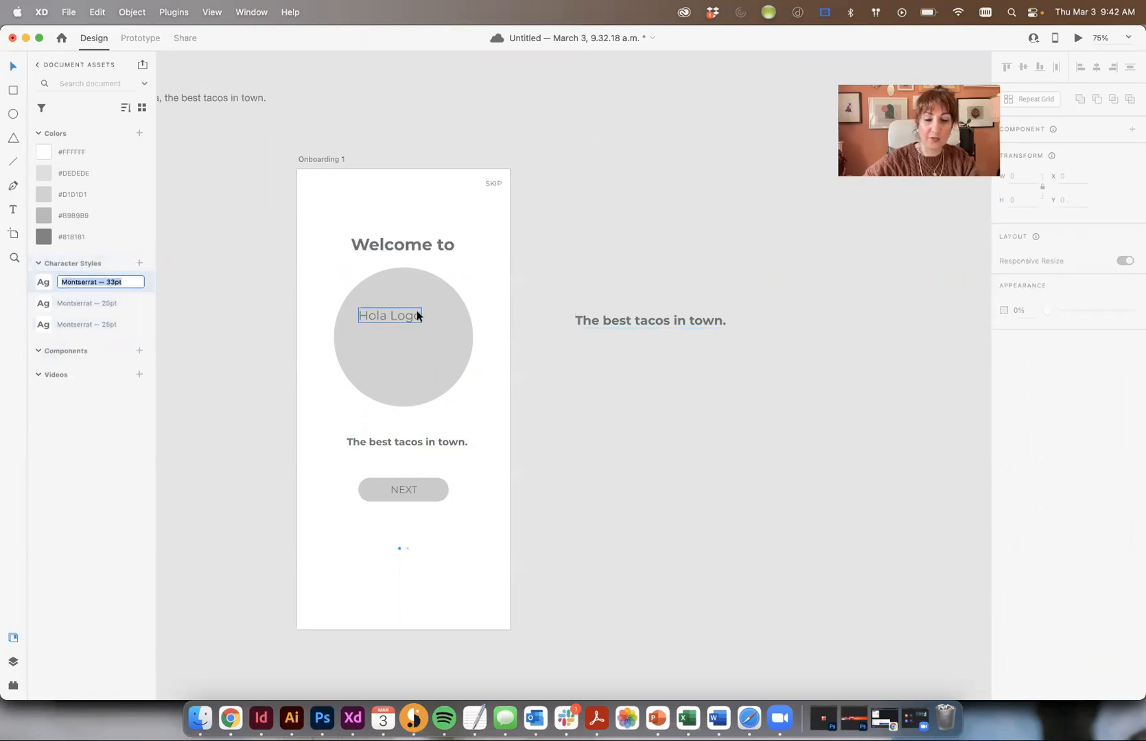
text(H1)
key(Return)
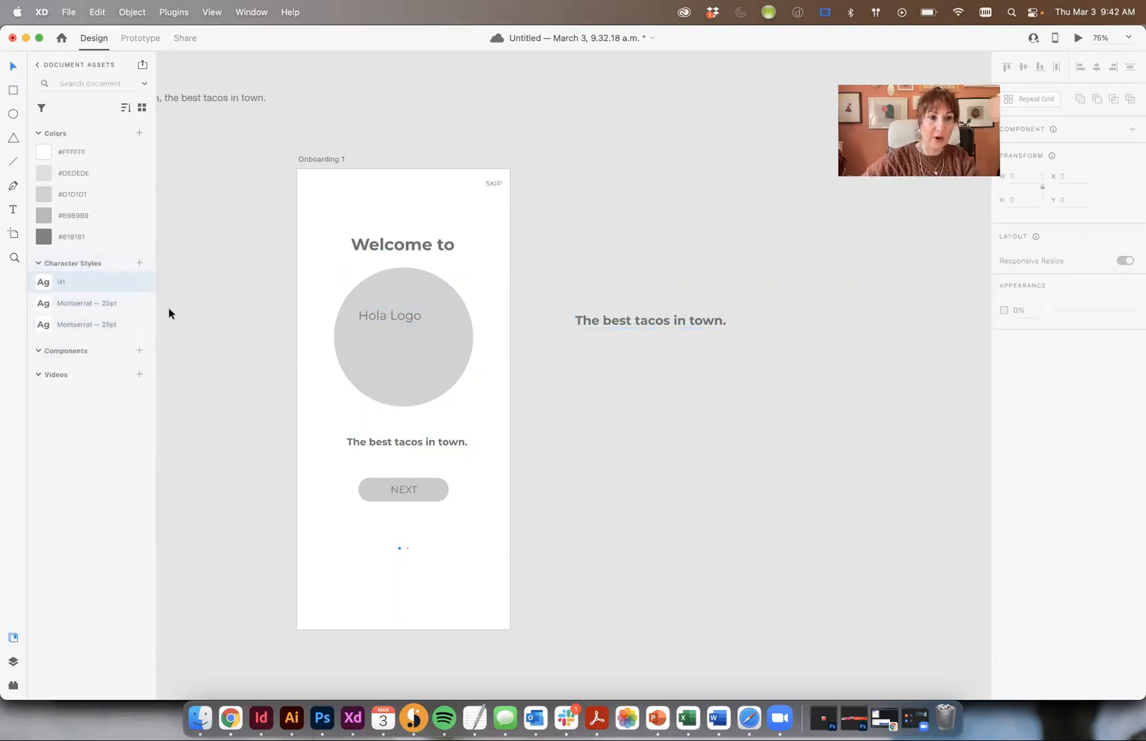
Move the 25 pt character style directly under H1 and rename it H2, then rename the 20 pt style H3
drag(80, 314, 82, 301)
double_click(85, 302)
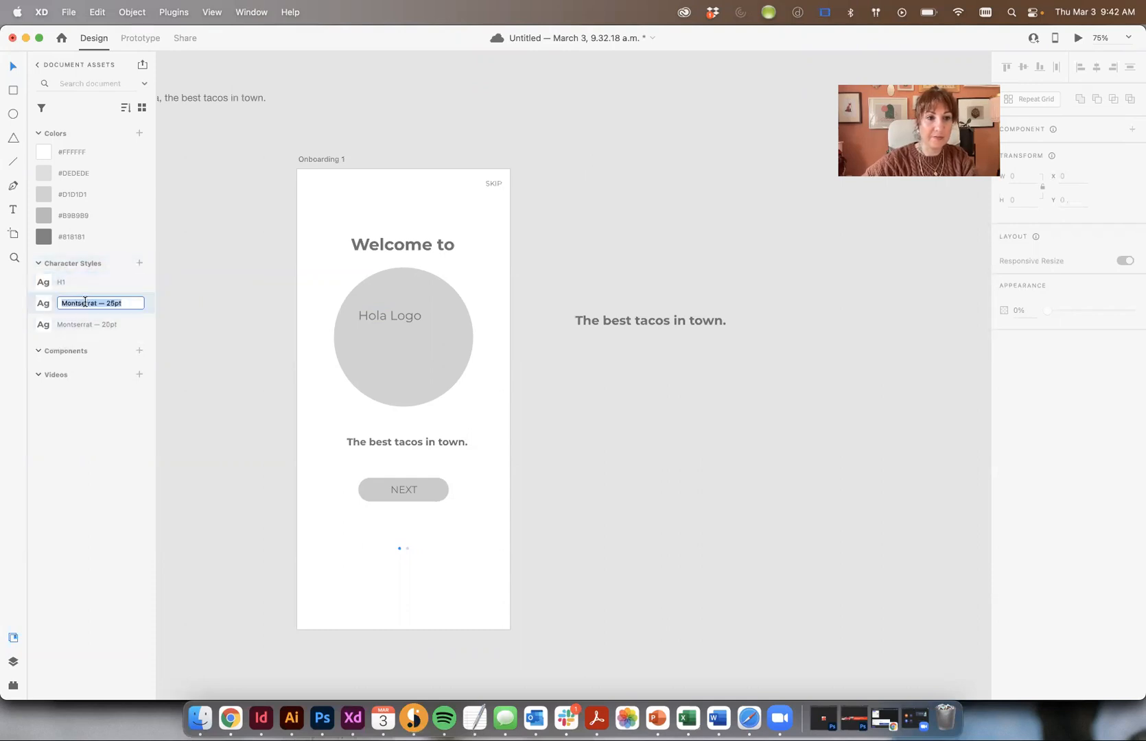
text(H2)
key(Return)
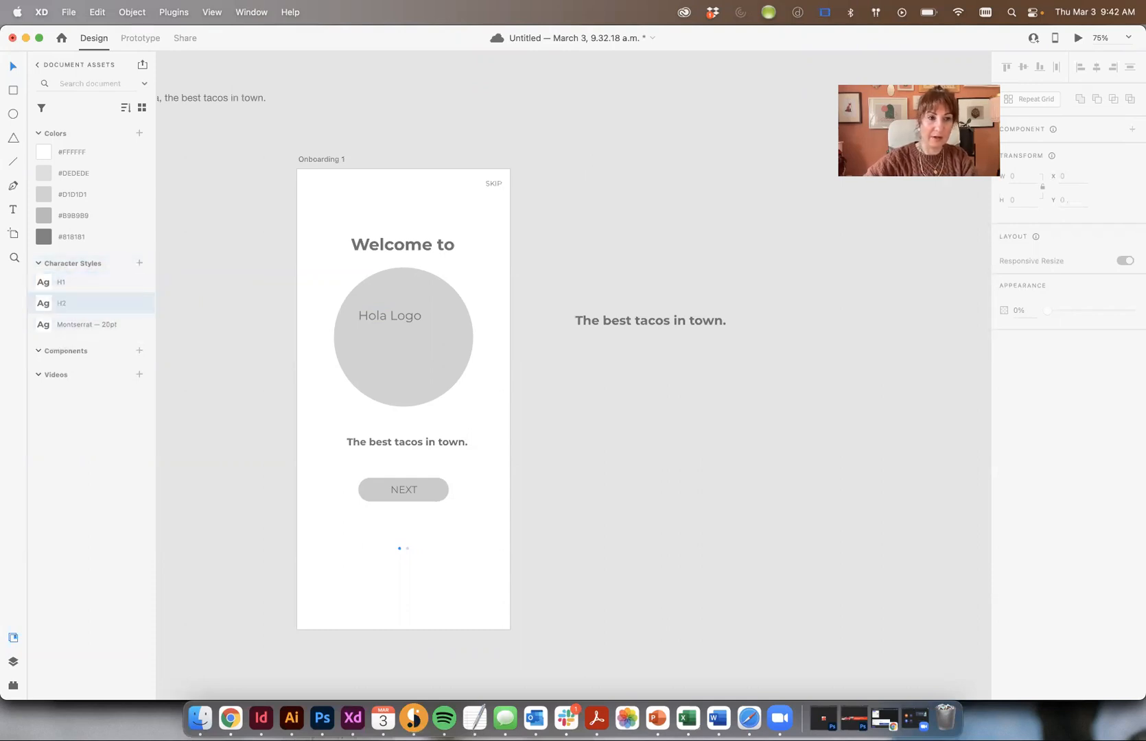
double_click(74, 324)
text(H3)
key(Return)
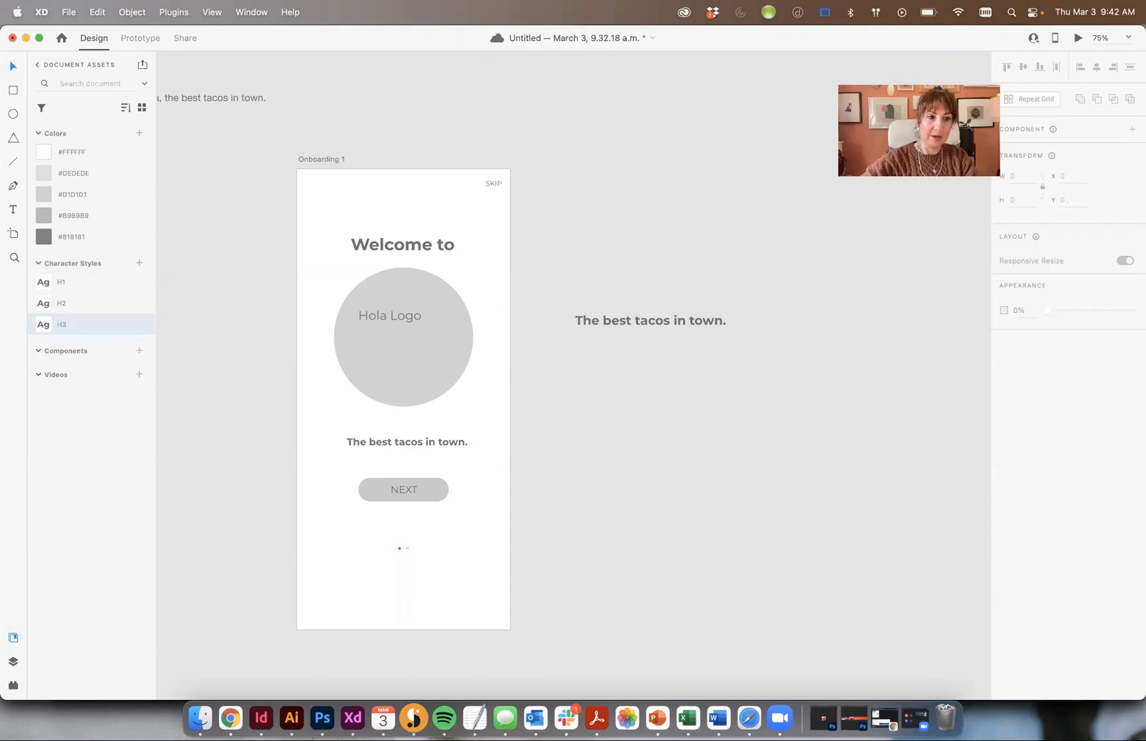
Save the "Hola Logo" text's formatting as a character style named Pic Label and move it below H3
click(392, 313)
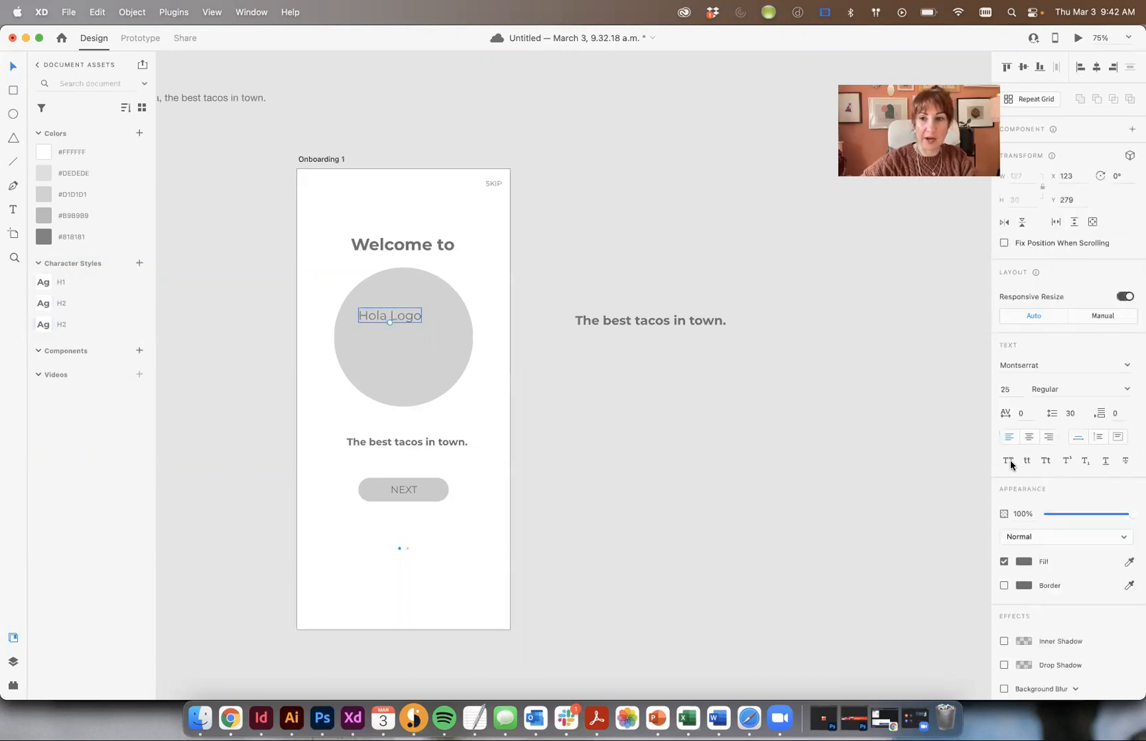
click(140, 132)
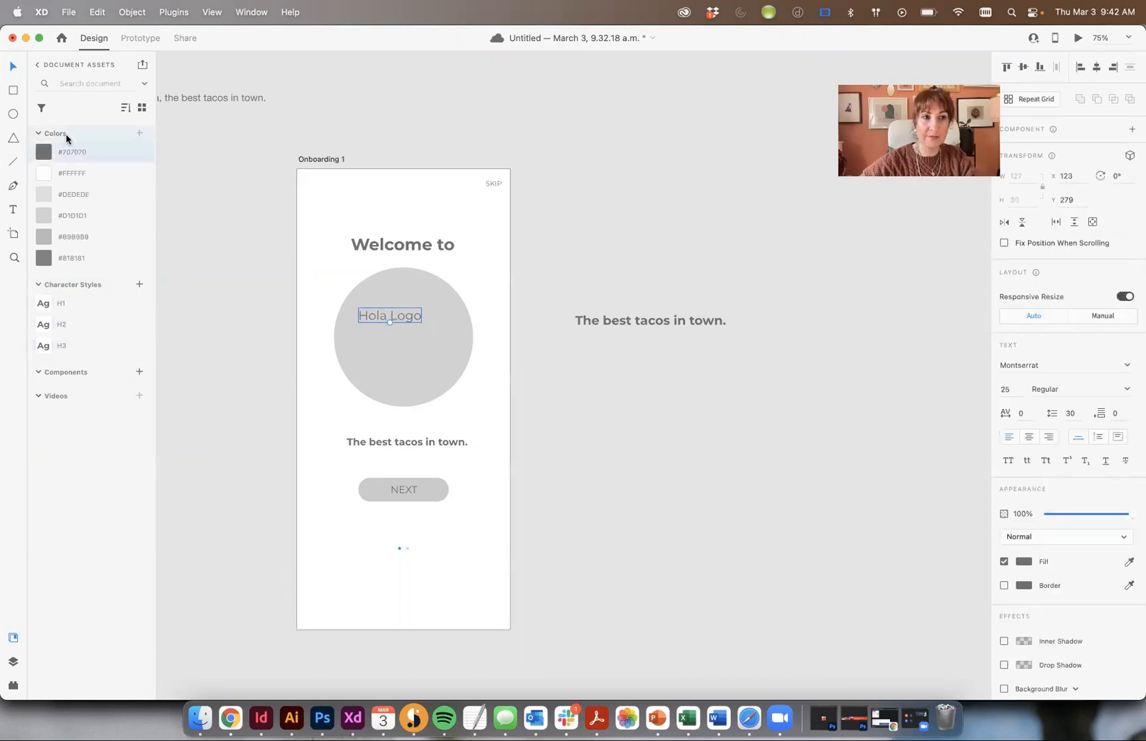
key(super+z)
click(139, 263)
double_click(89, 282)
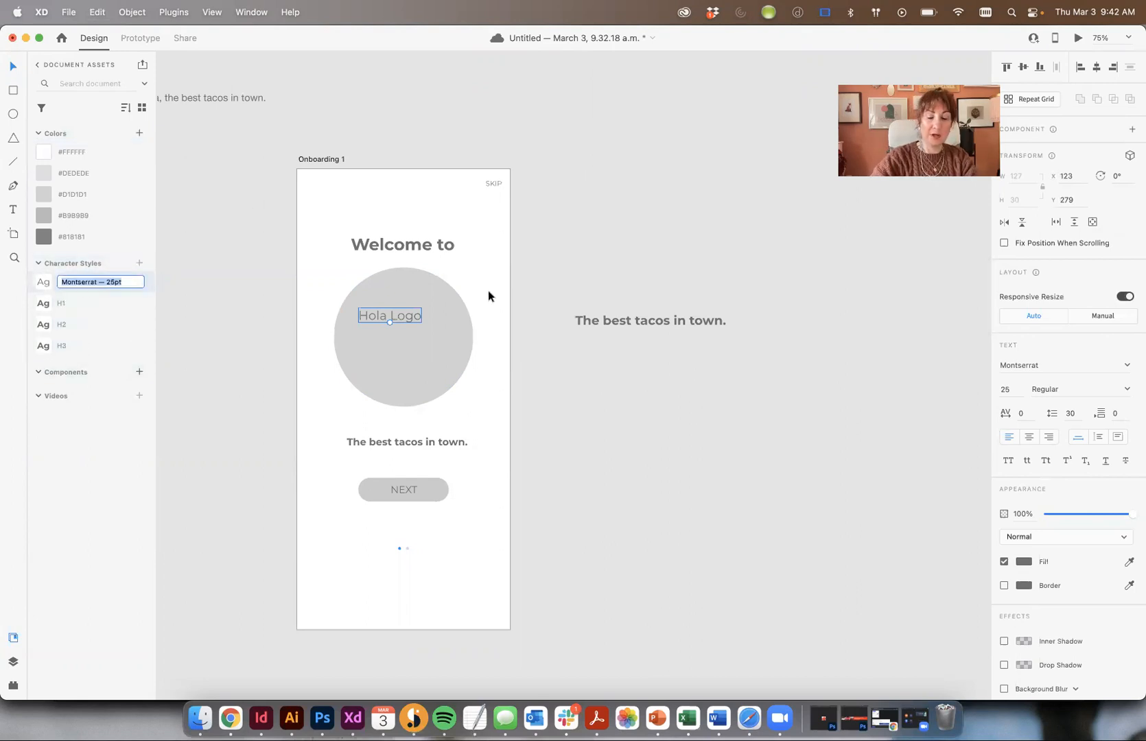
key(BackSpace)
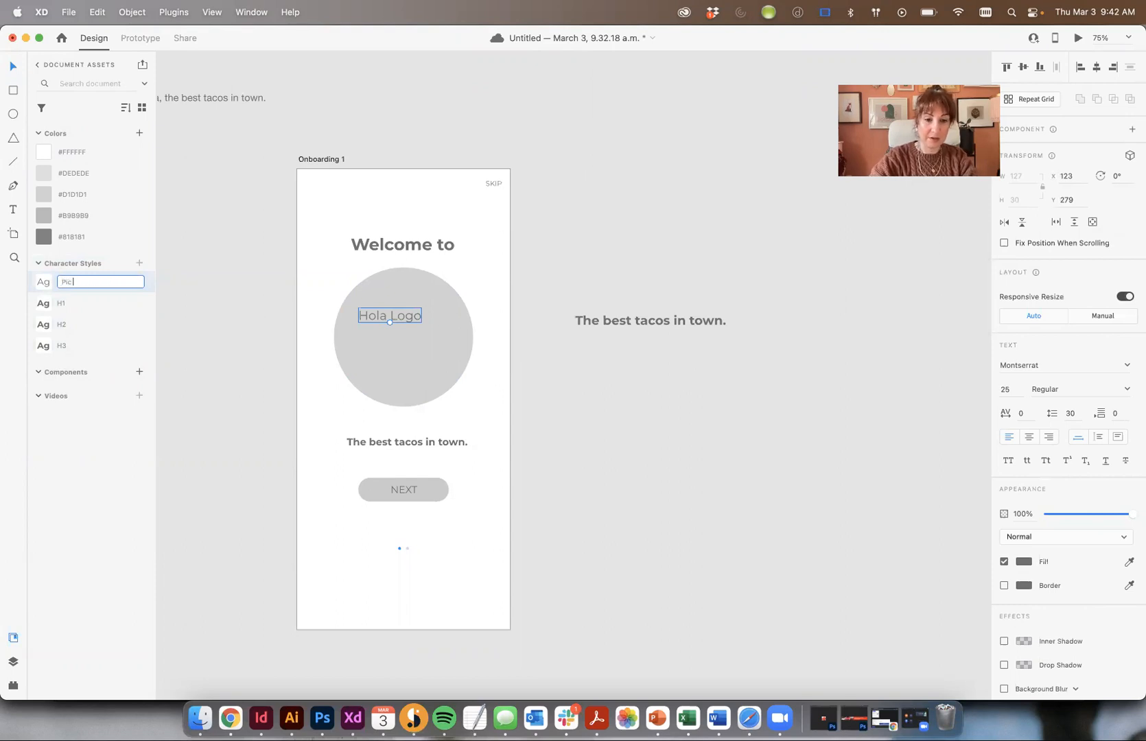
text(Pic Label)
key(Return)
drag(111, 287, 92, 355)
Delete the tagline copy on the pasteboard beside the artboard
click(655, 321)
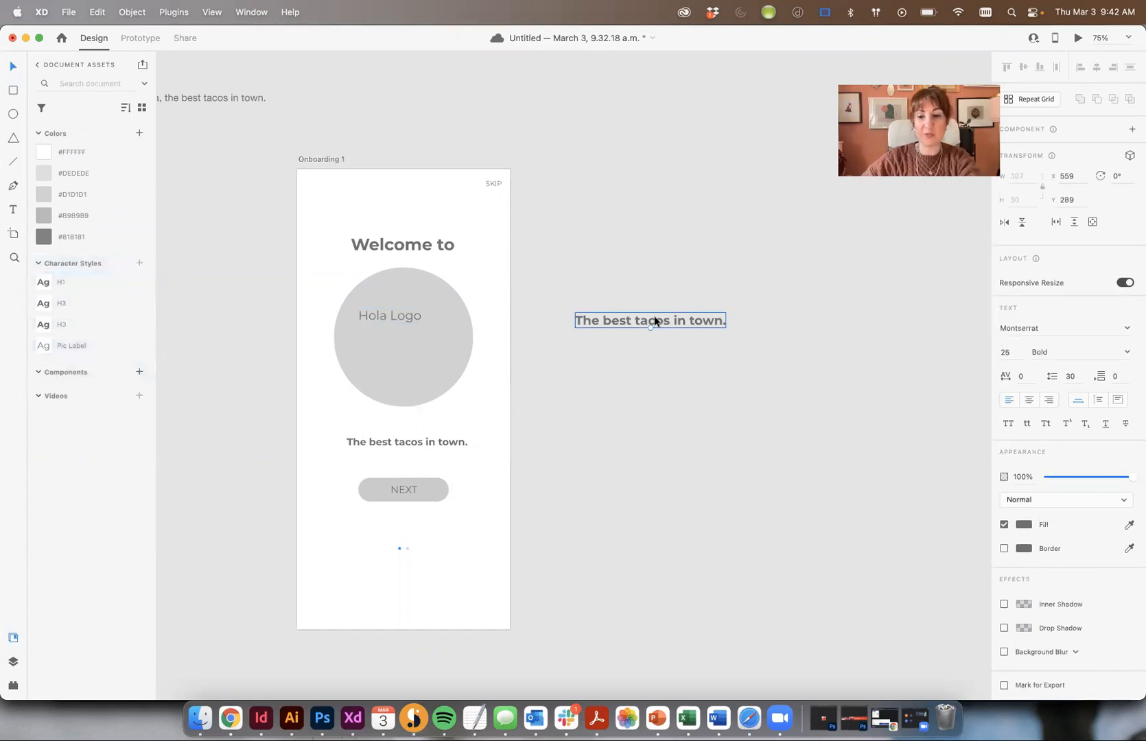
key(Delete)
Set the NEXT button label's font weight to Medium
click(391, 489)
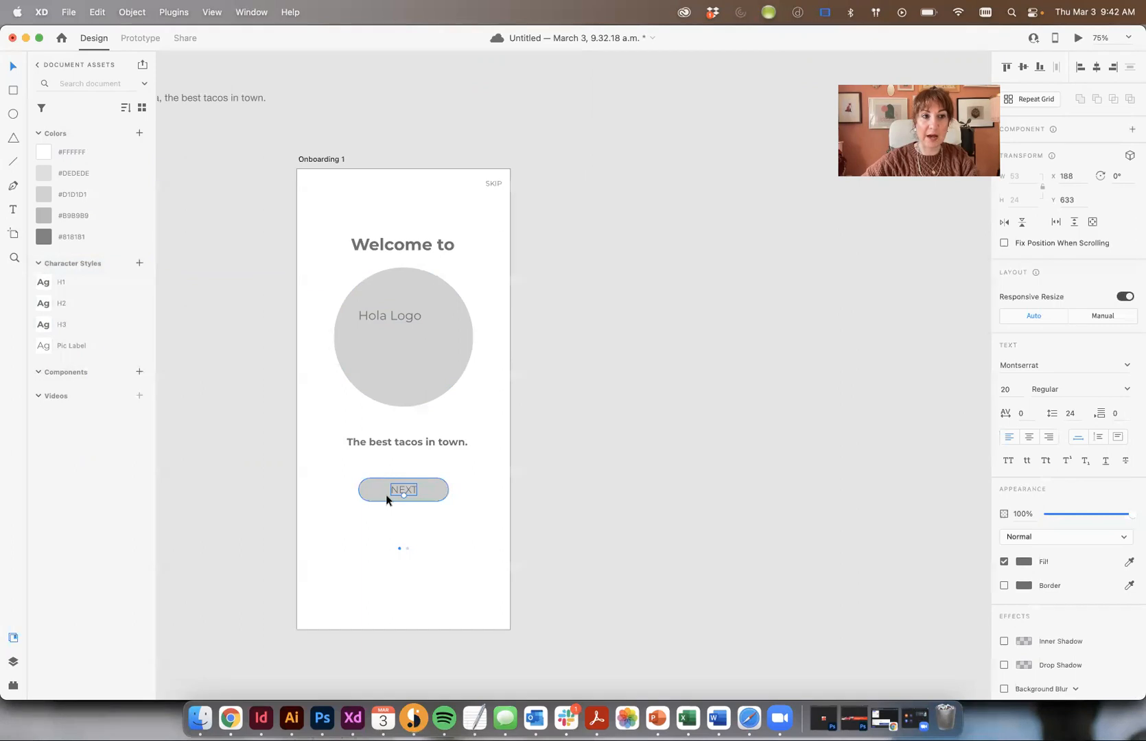
click(1127, 388)
click(1048, 436)
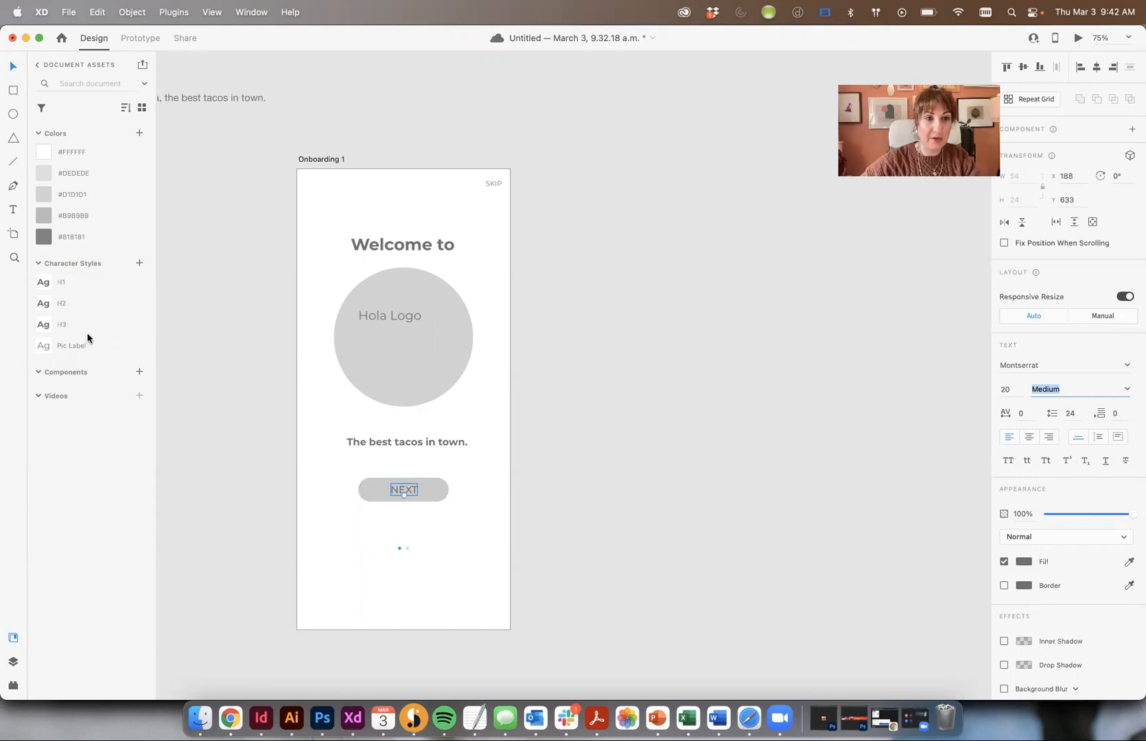
Save the NEXT label's formatting as a character style named Button Text and move it directly below H3
click(139, 262)
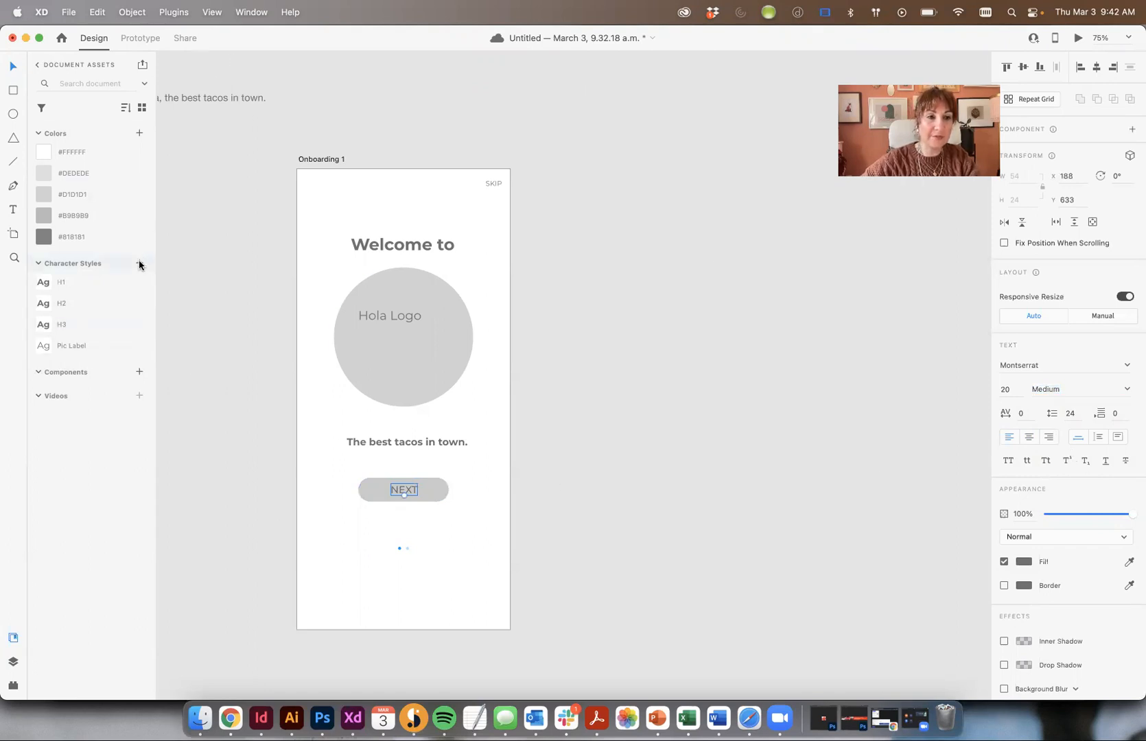
double_click(72, 282)
text(Button Text)
key(Return)
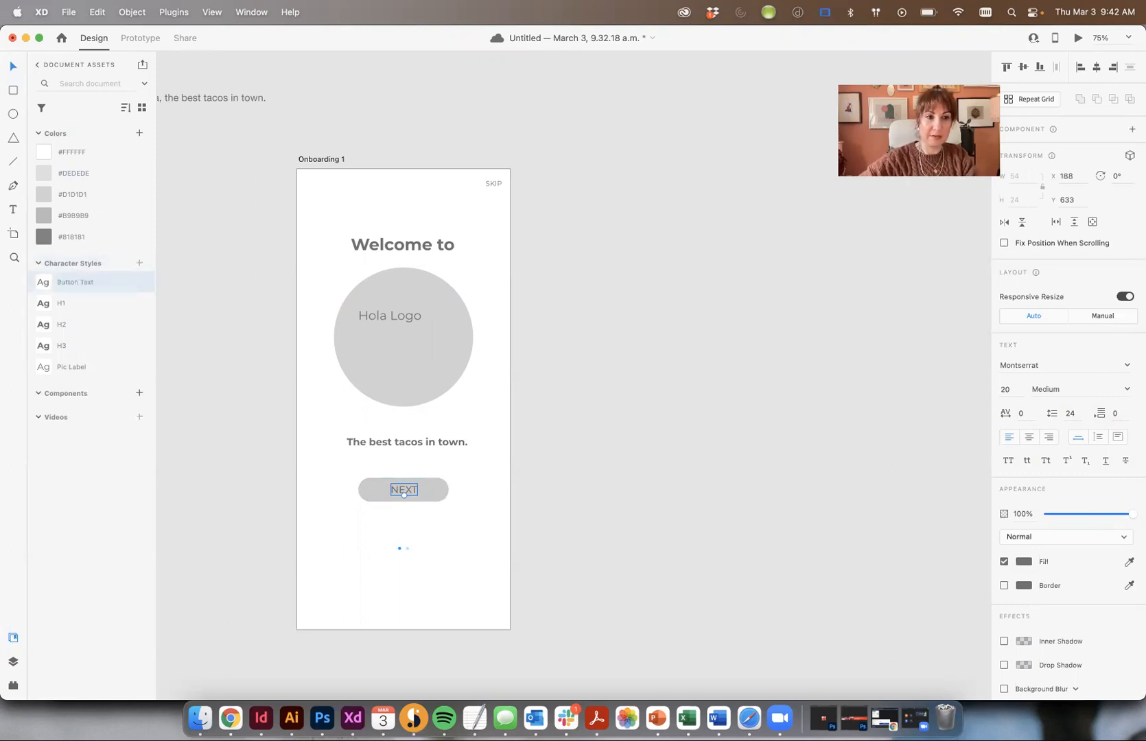
drag(85, 283, 73, 361)
click(620, 423)
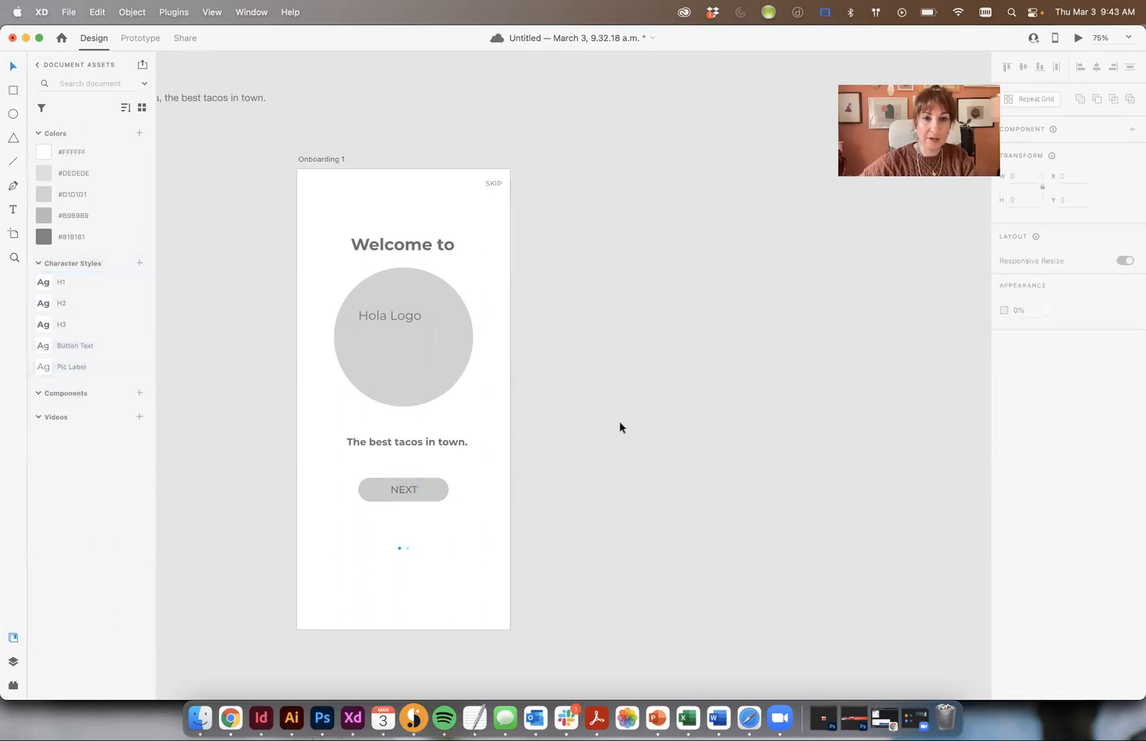
Save the SKIP text's formatting as a character style named Fine Print and move it directly below Button Text
click(494, 183)
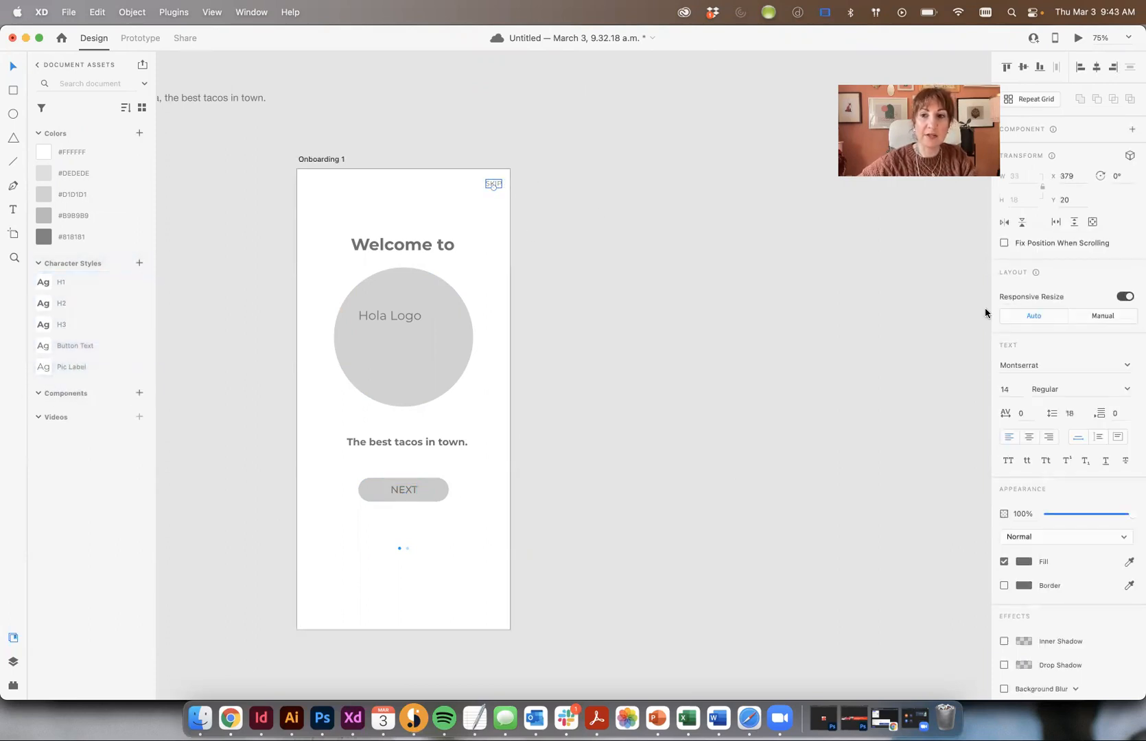
click(139, 263)
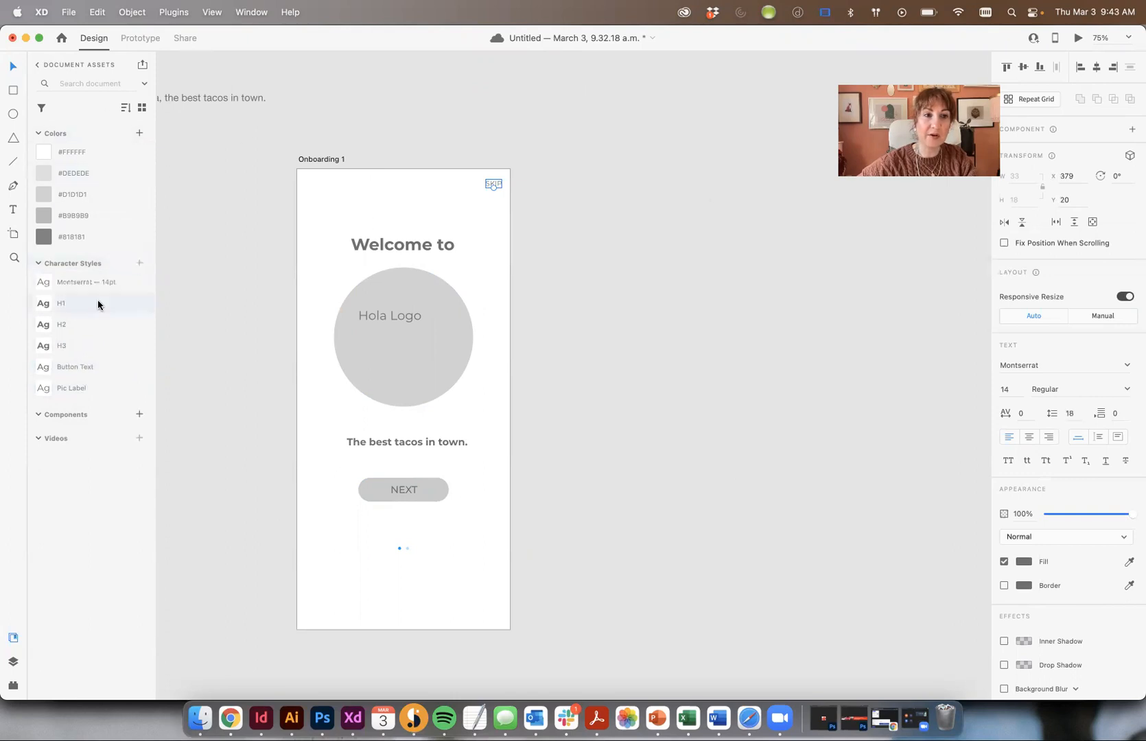
double_click(92, 288)
text(Fine P)
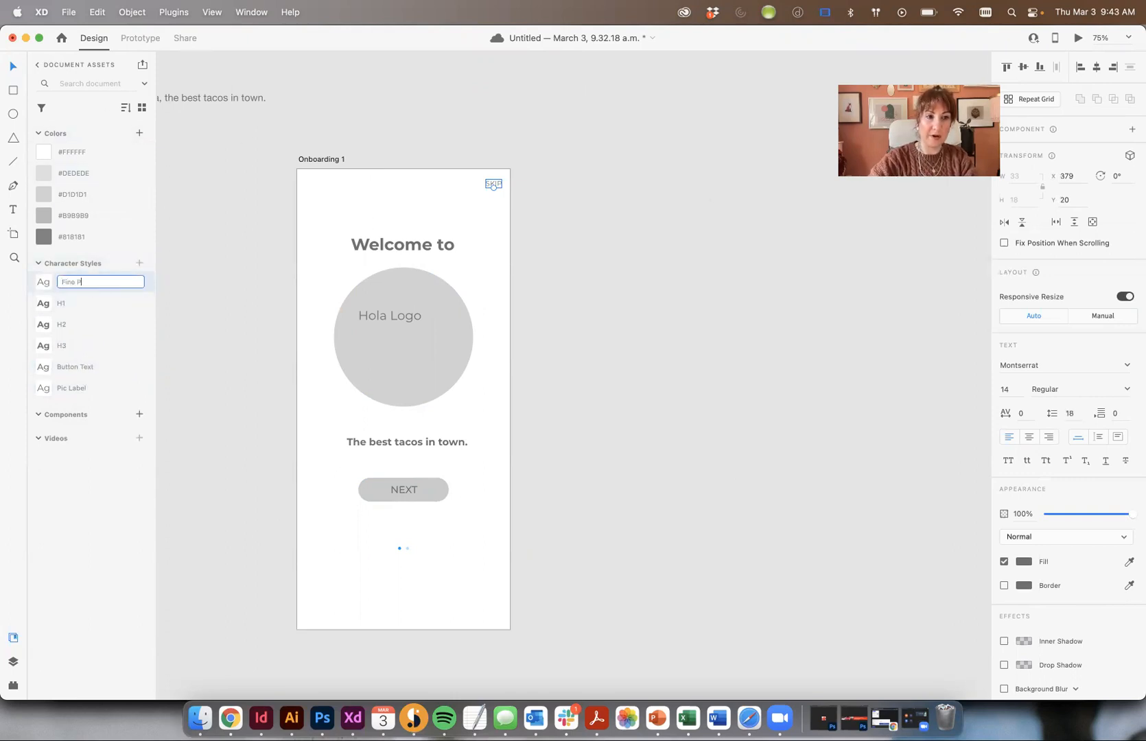
text(rint)
key(Return)
drag(96, 282, 103, 374)
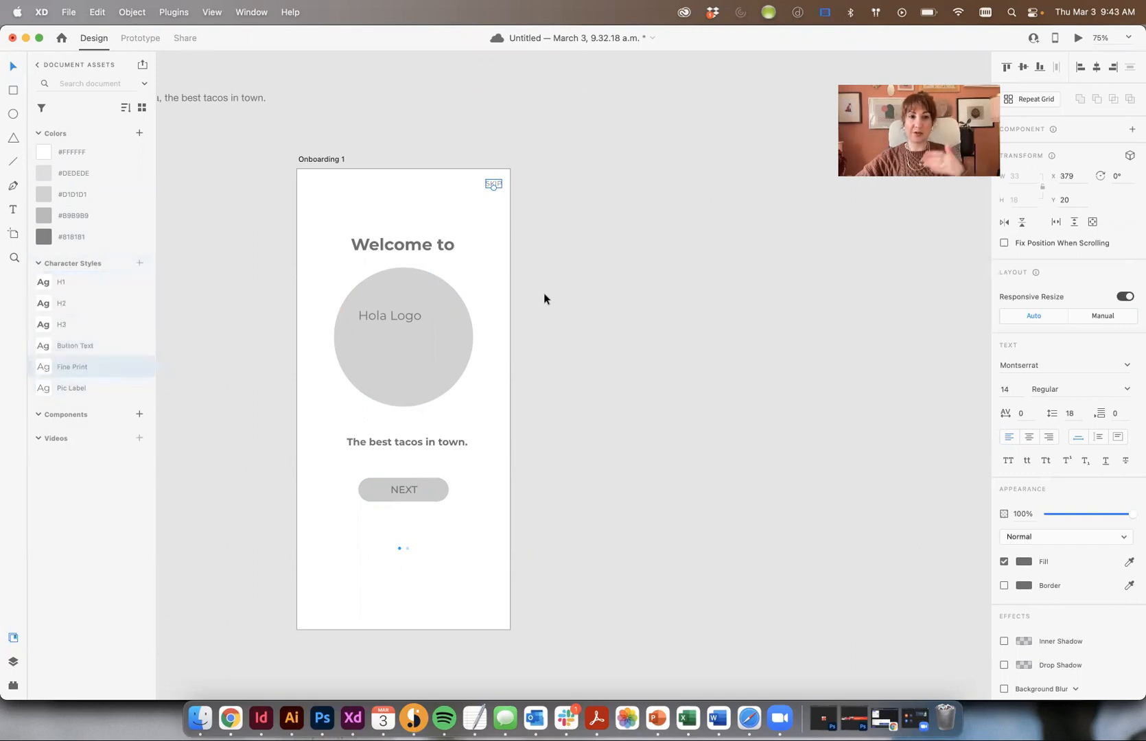
click(364, 199)
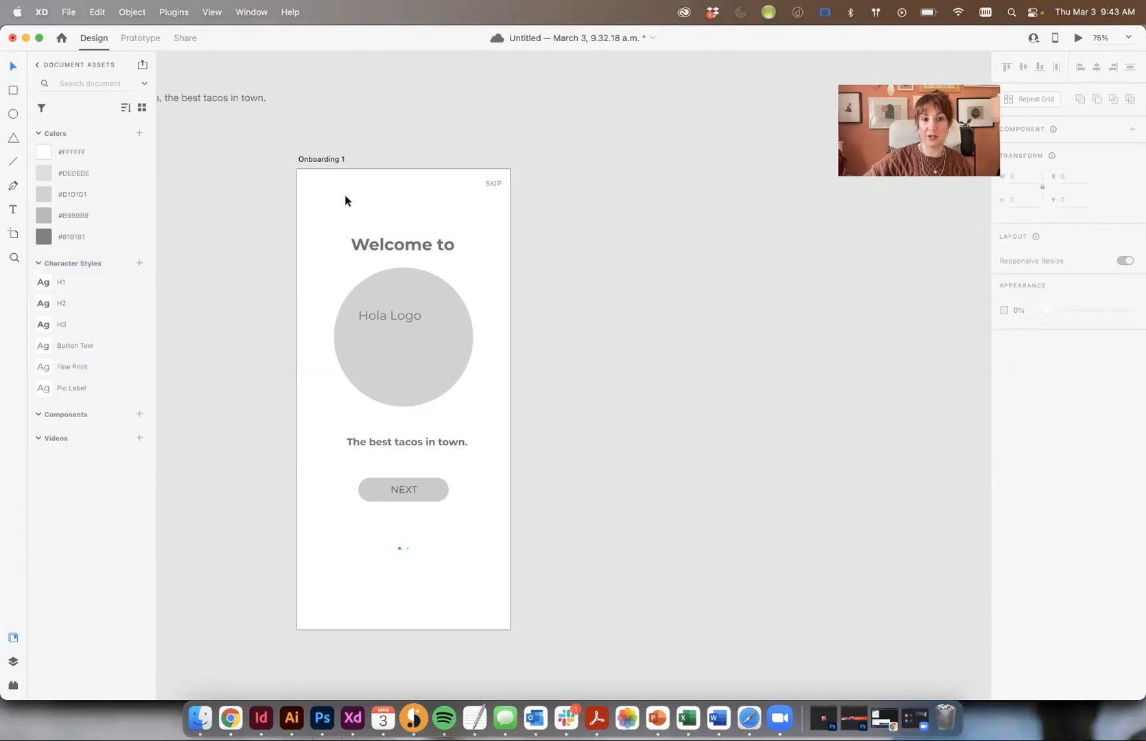
Ungroup the two pagination dots and fill the first with #818181 and the second with #D1D1D1
click(401, 549)
key(super+equal)
drag(552, 486, 859, 197)
key(super+shift+g)
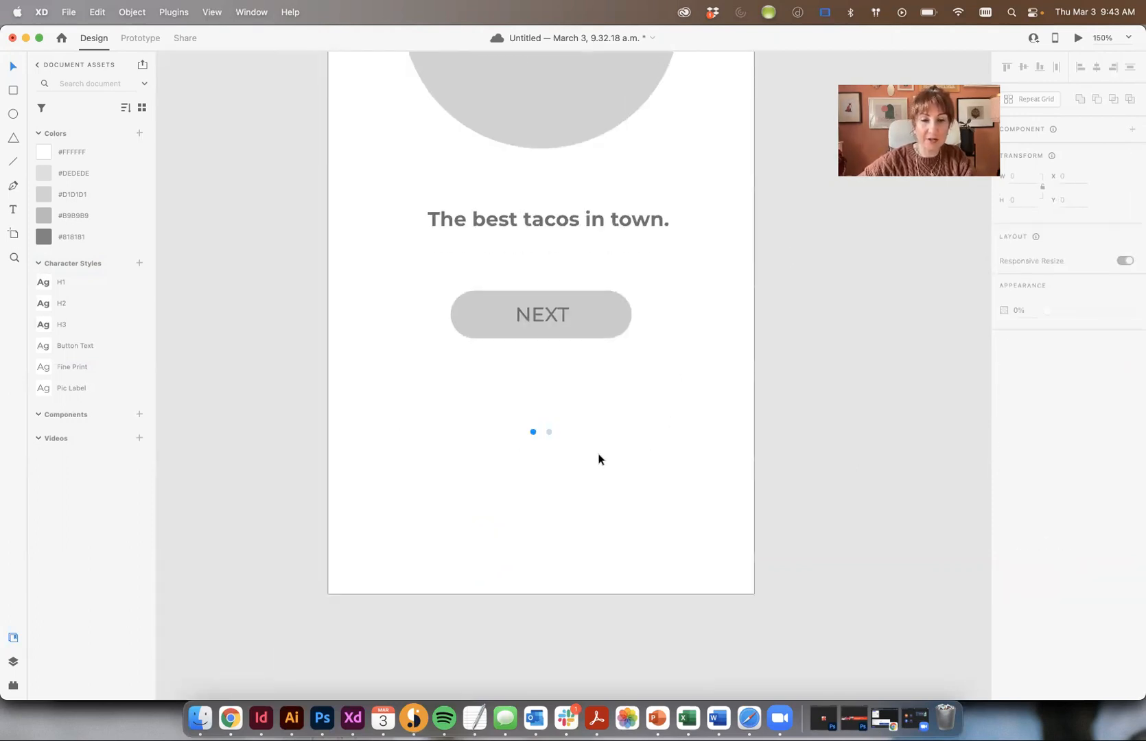
click(532, 433)
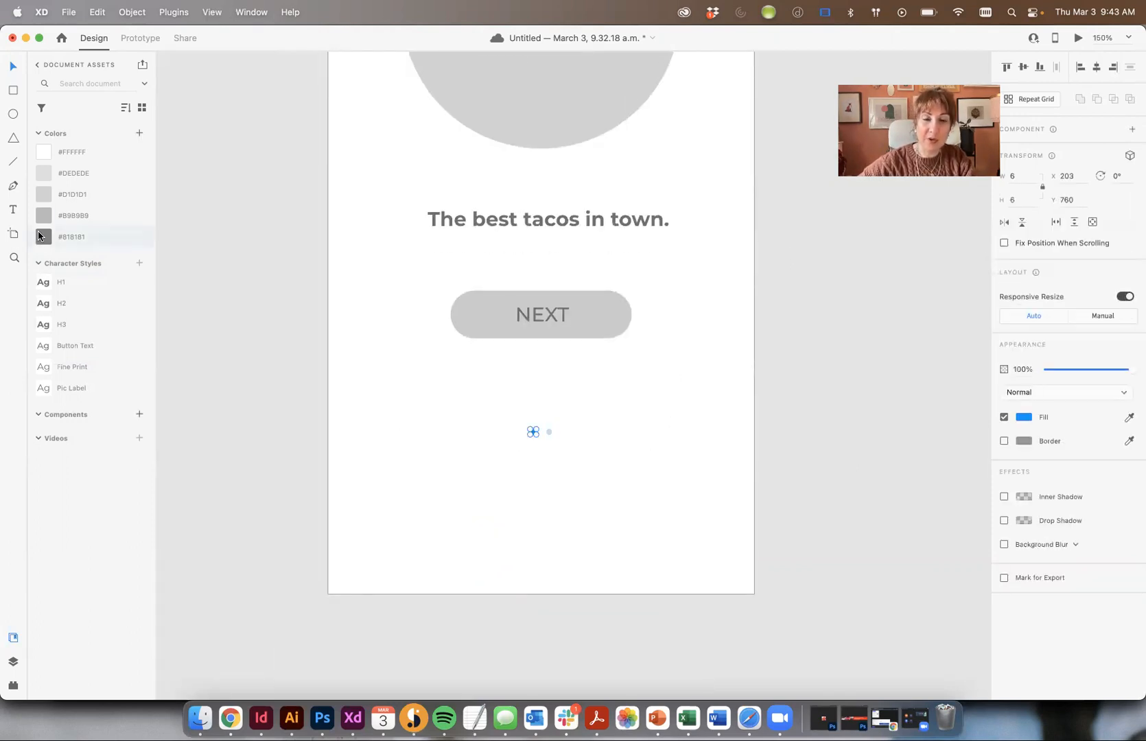
click(624, 461)
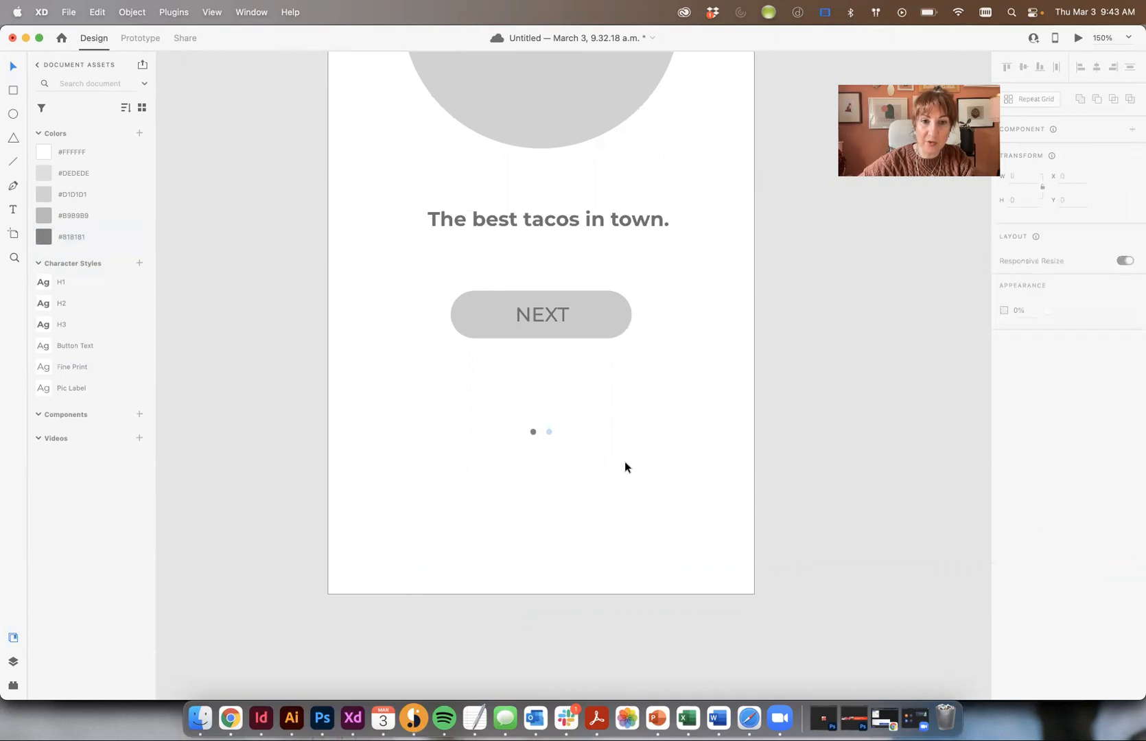
click(551, 433)
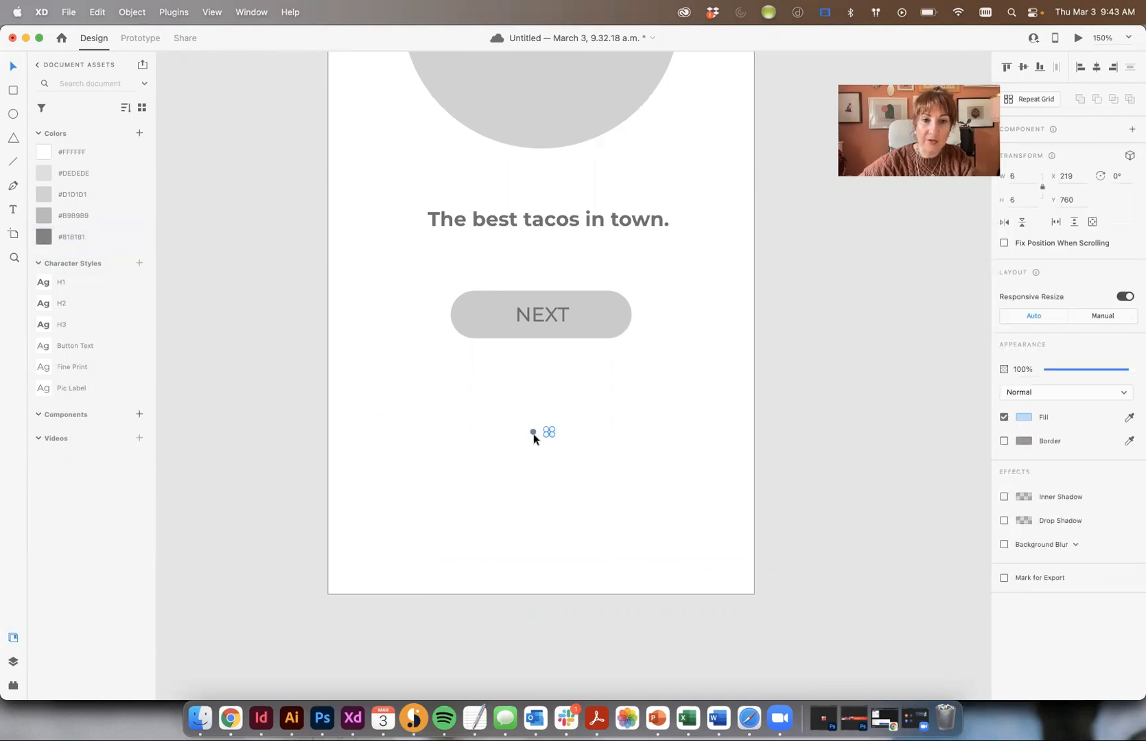
click(62, 192)
click(574, 435)
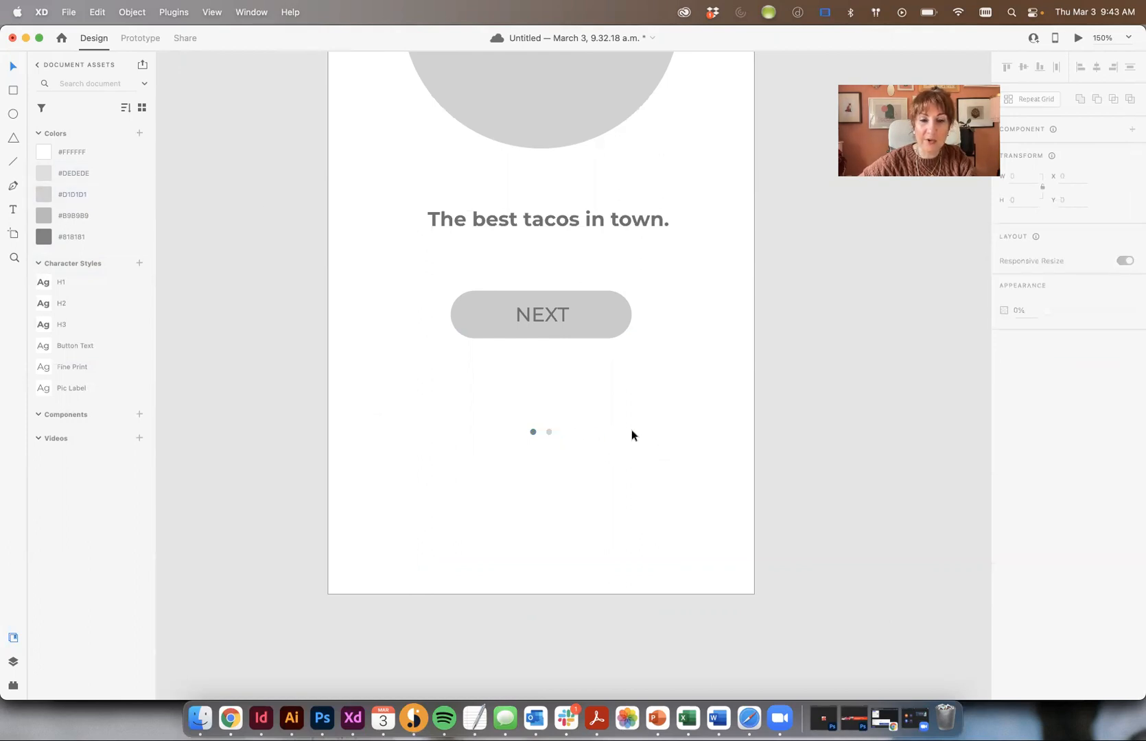
Group the two pagination dots below the NEXT button
key(super+minus)
key(super+minus)
drag(550, 399, 501, 389)
scroll(502, 389, up, 2)
key(super+g)
key(super+plus)
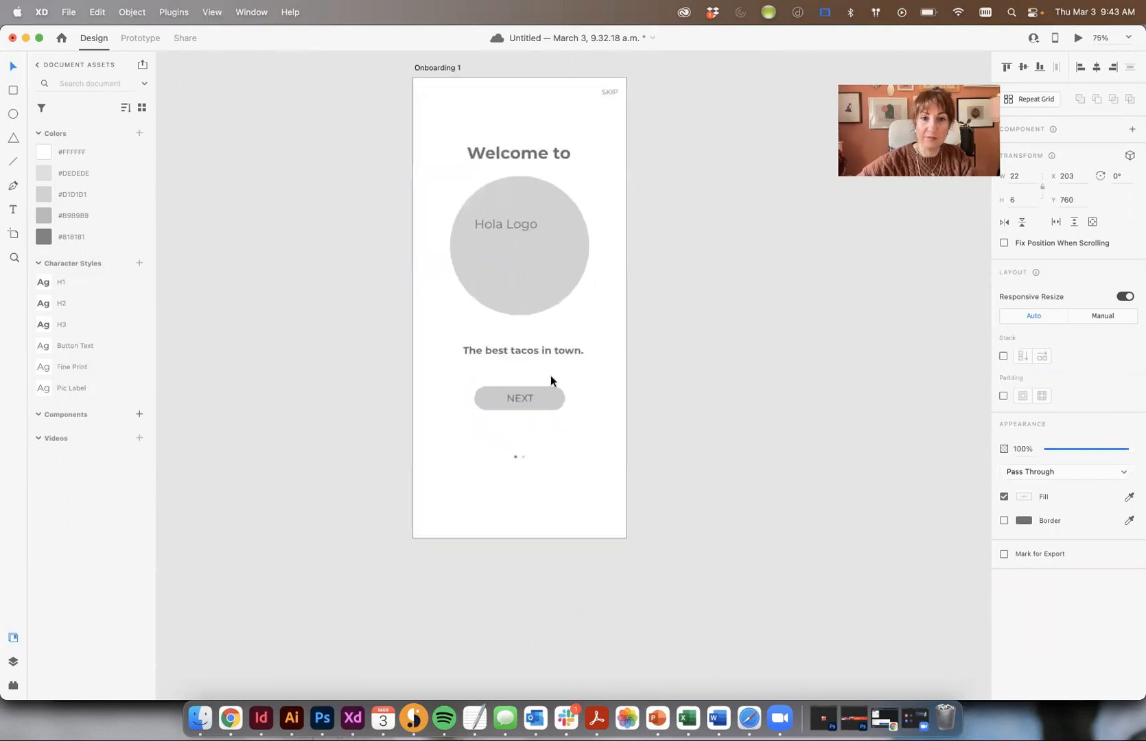
Align the heading, logo circle and label, tagline, NEXT button and pagination dots to a common horizontal centre
scroll(550, 379, up, 3)
scroll(550, 379, right, 2)
drag(422, 150, 478, 603)
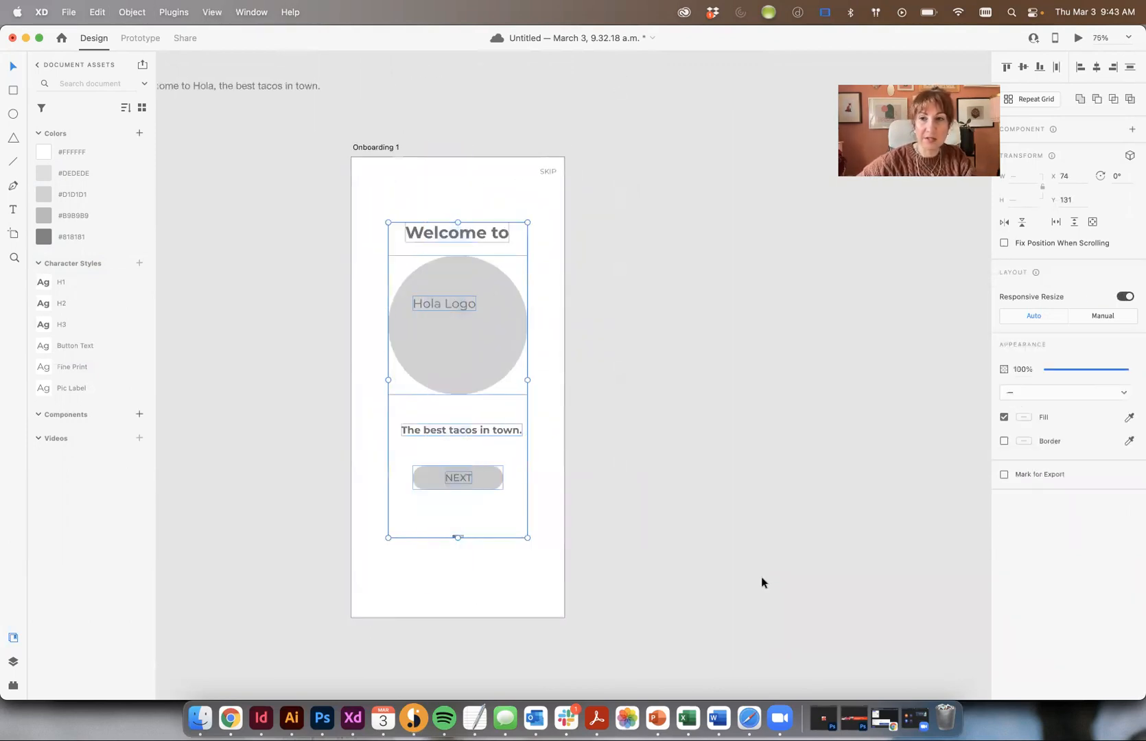
click(1096, 67)
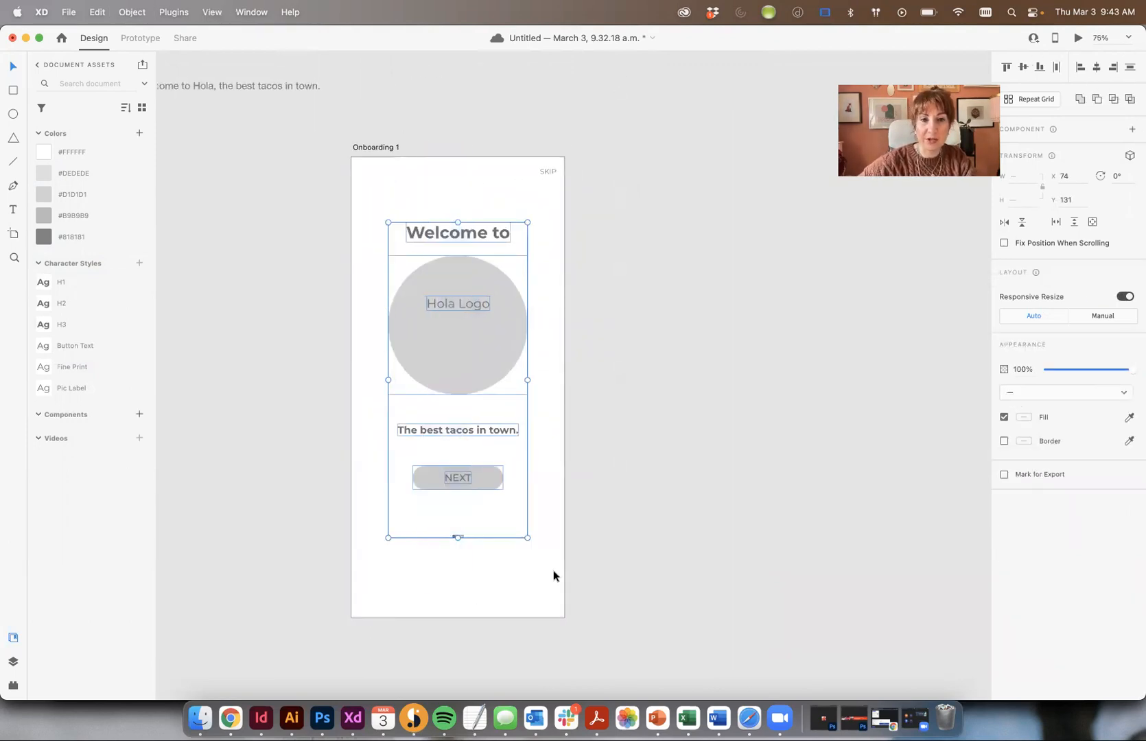
drag(472, 362, 474, 362)
click(740, 399)
Centre the "Hola Logo" label vertically within the grey circle
click(485, 343)
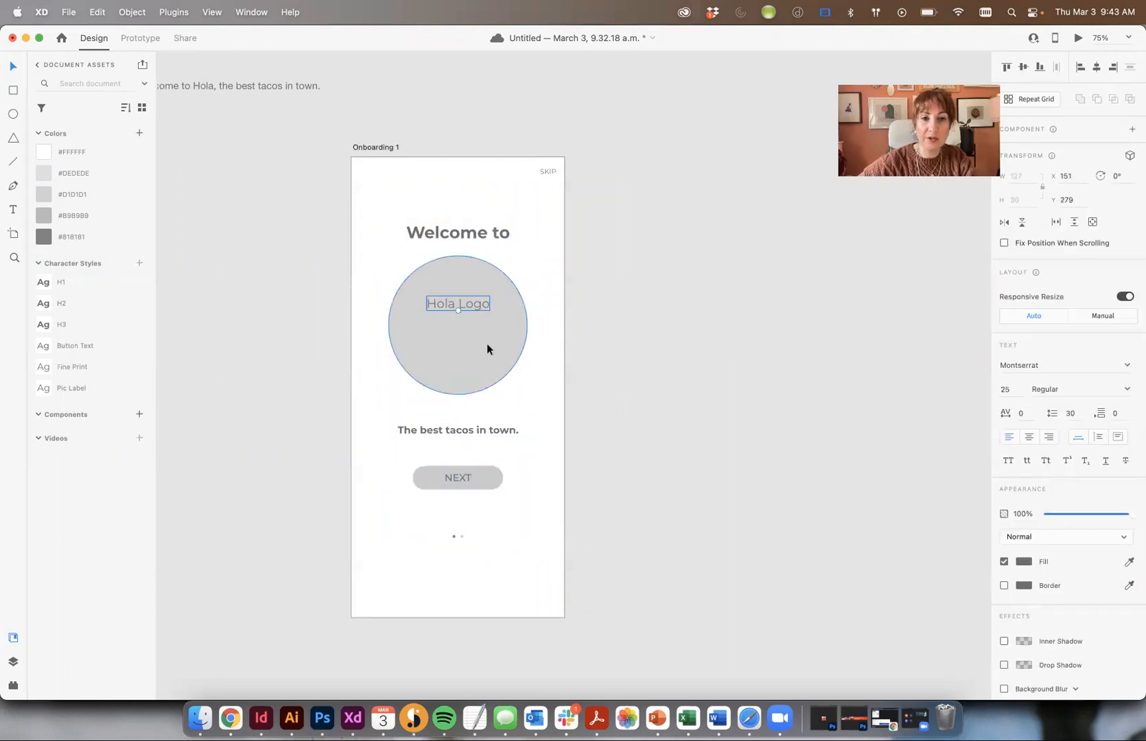
click(1022, 67)
click(786, 381)
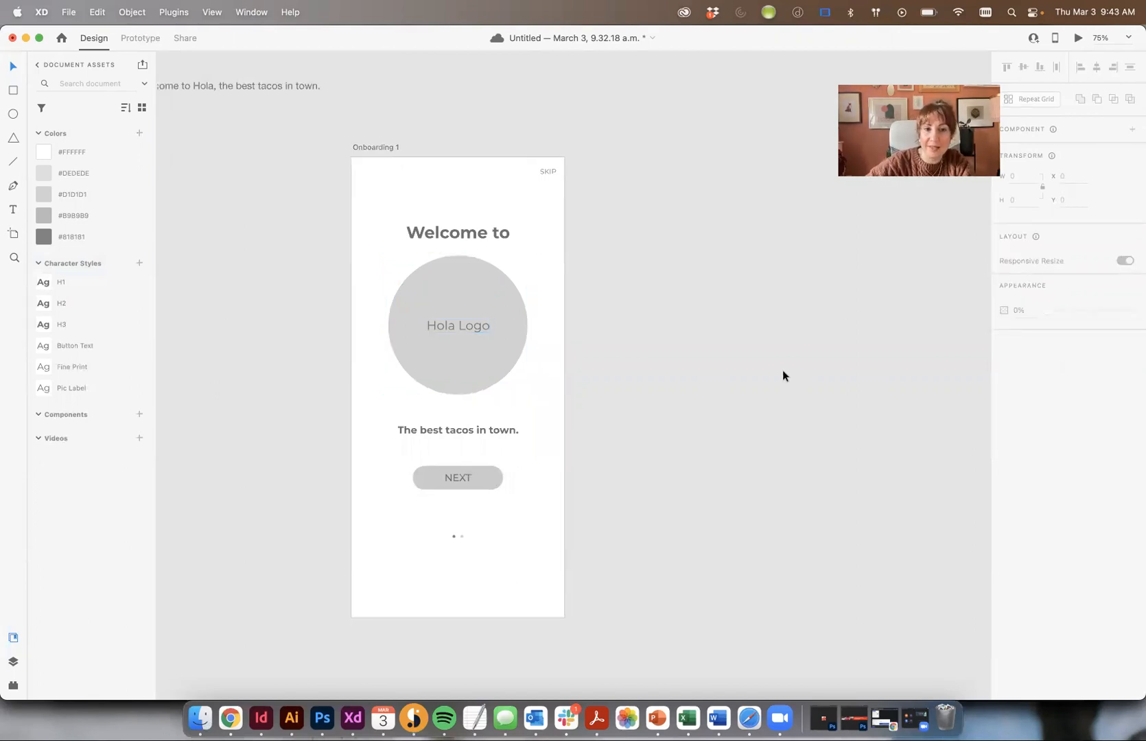
Move the NEXT button slightly lower and apply the H2 character style to the tagline "The best tacos in town."
drag(472, 474, 483, 480)
click(432, 429)
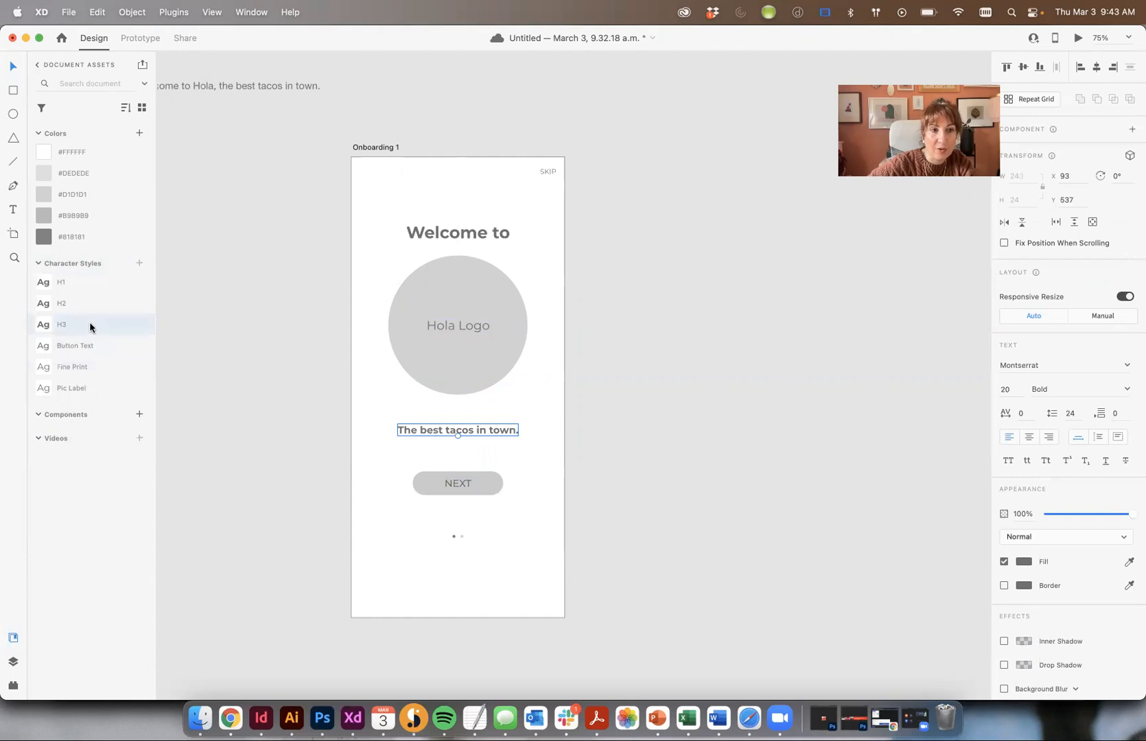
click(80, 304)
click(668, 479)
Centre the enlarged tagline horizontally with the heading, logo circle, NEXT button and pagination dots
drag(437, 186, 473, 617)
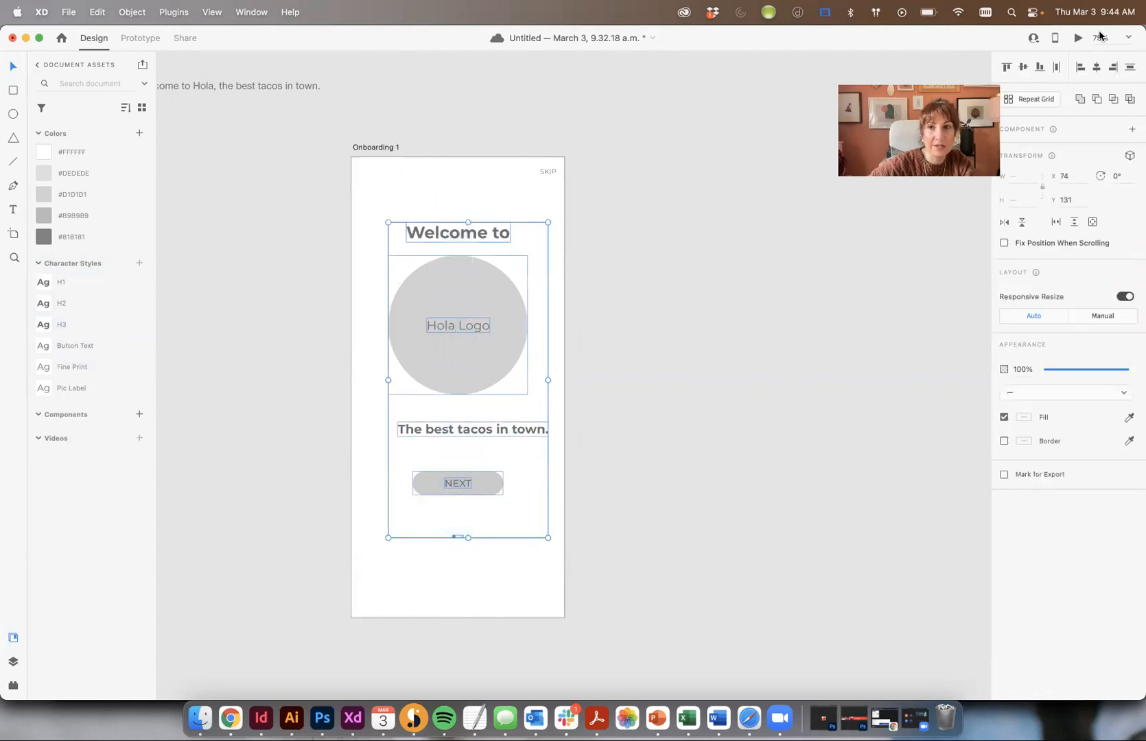
click(1097, 66)
drag(483, 295, 473, 287)
click(708, 308)
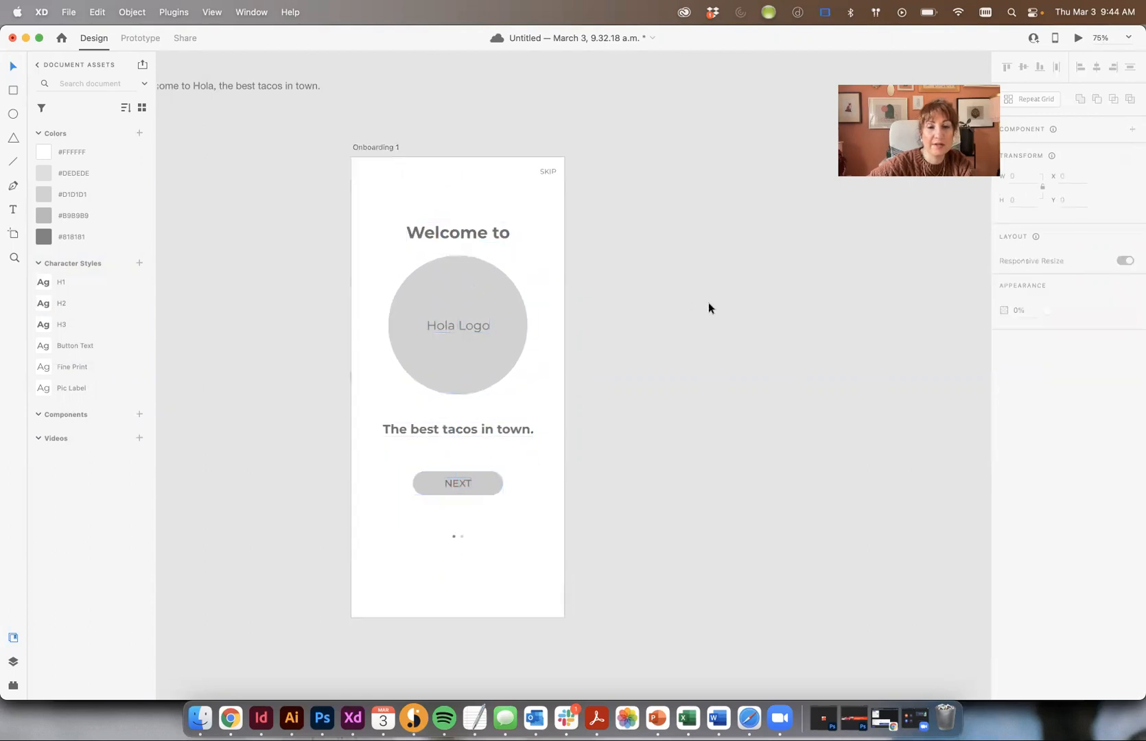
Move the pagination dots and the NEXT button with its label slightly lower on the artboard
click(497, 496)
drag(505, 572, 374, 465)
click(603, 558)
drag(461, 538, 463, 552)
click(570, 559)
click(472, 484)
drag(484, 484, 484, 486)
click(581, 495)
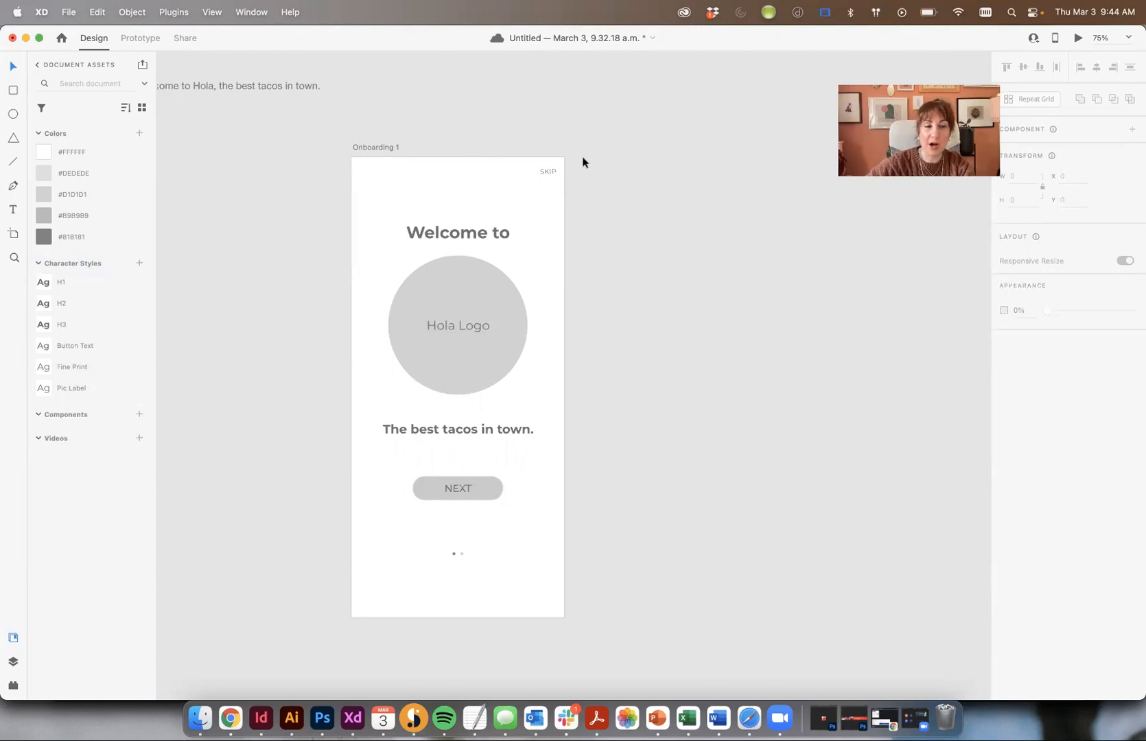
Draw a borderless rectangle about 433 by 926 over the whole artboard and fill it with #DEDEDE
click(14, 90)
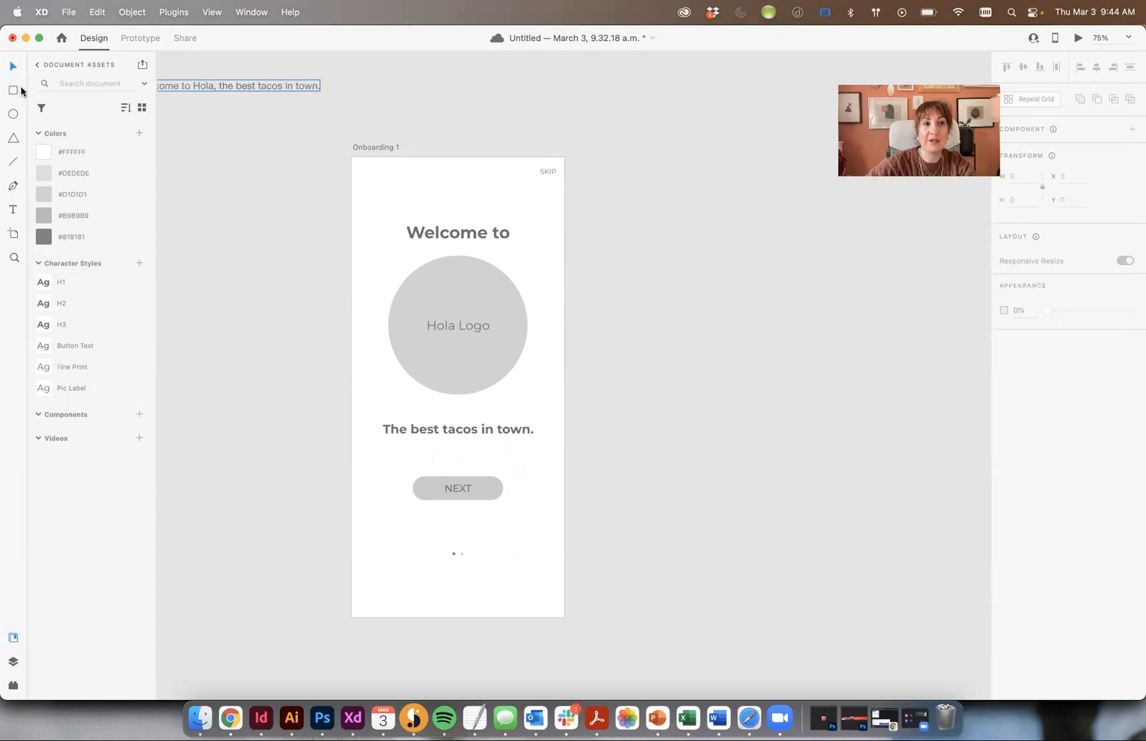
mouse_move(348, 160)
mouse_down()
mouse_move(526, 608)
mouse_move(563, 617)
mouse_up()
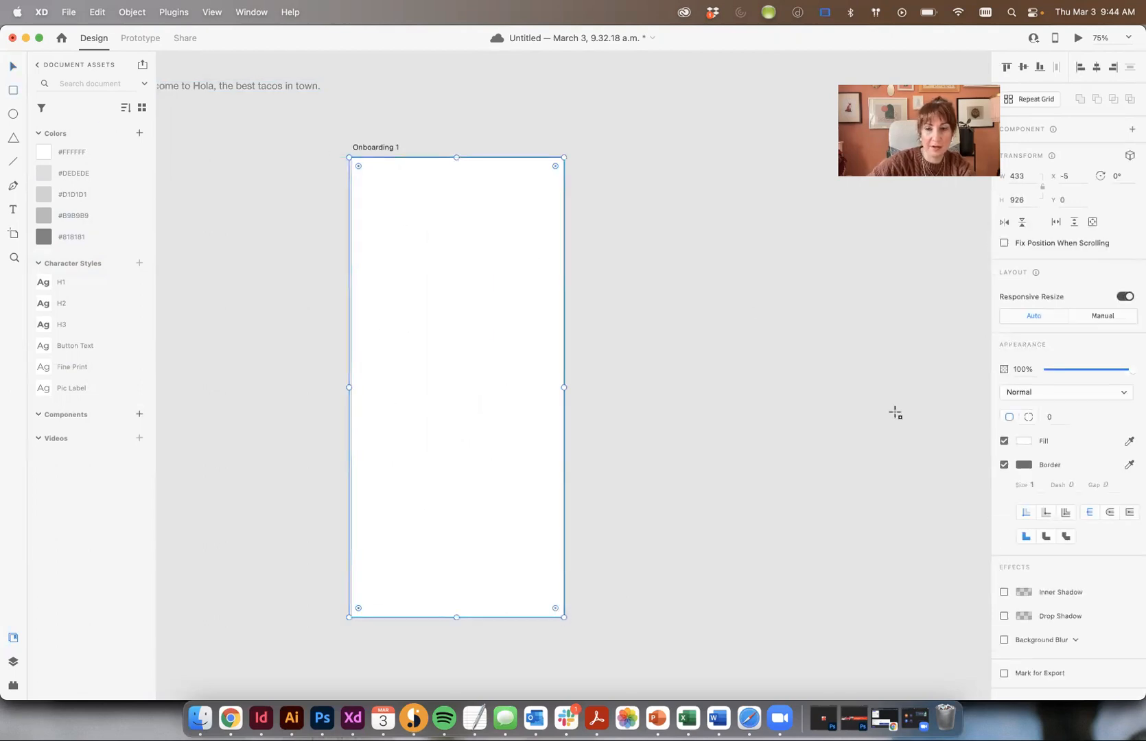
click(1003, 464)
click(1023, 440)
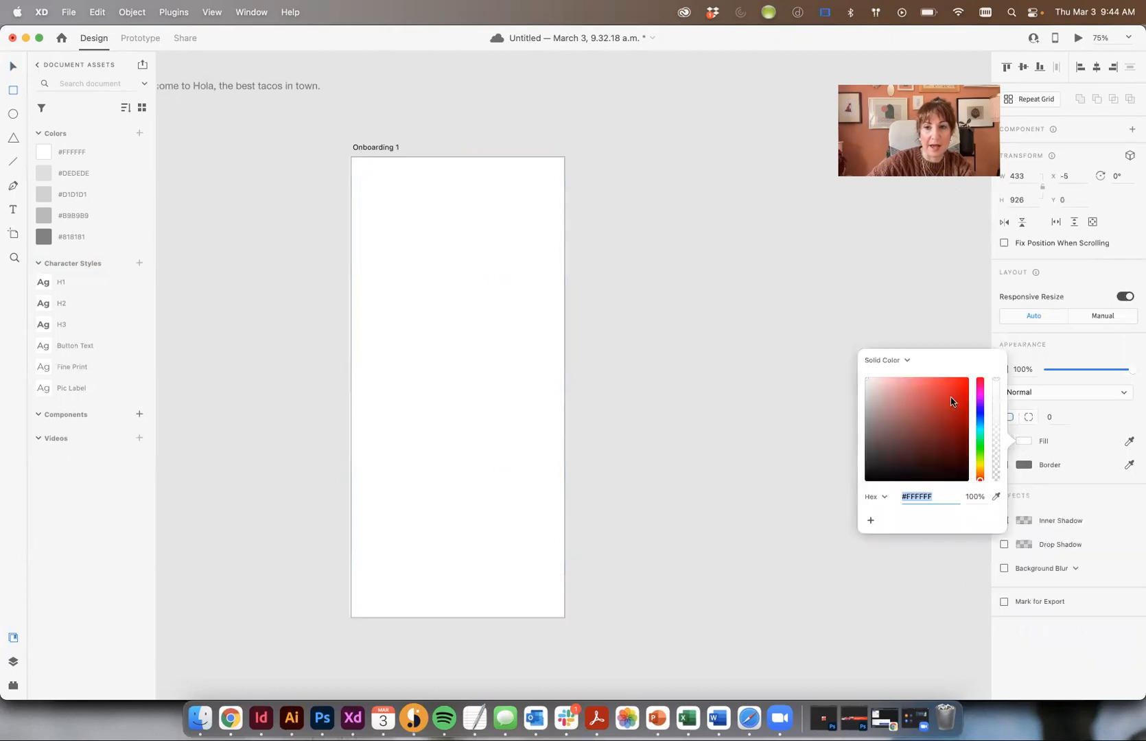
click(64, 177)
Widen the rectangle to about 437 past the artboard's left edge and send it behind all the other content
click(9, 71)
click(429, 292)
drag(351, 388, 347, 382)
key(super+shift+bracketleft)
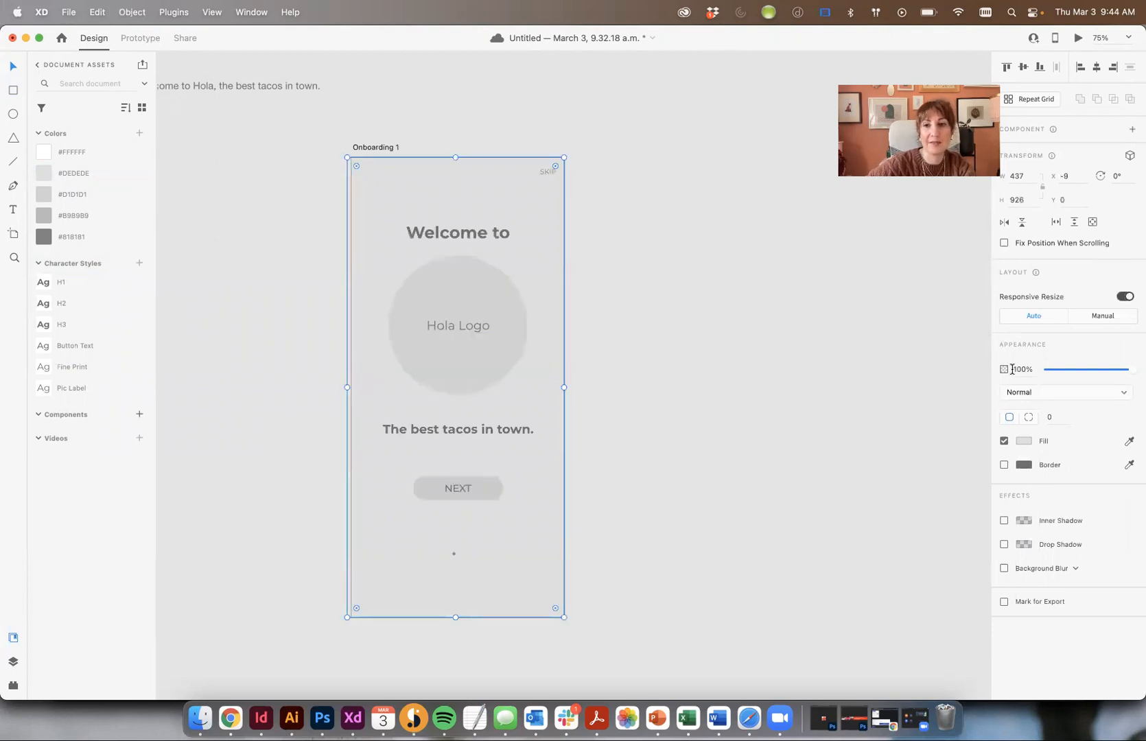
Lighten the background rectangle's fill to #F2F2F2 and save that colour in the palette directly below #FFFFFF
click(1023, 441)
drag(864, 389, 862, 381)
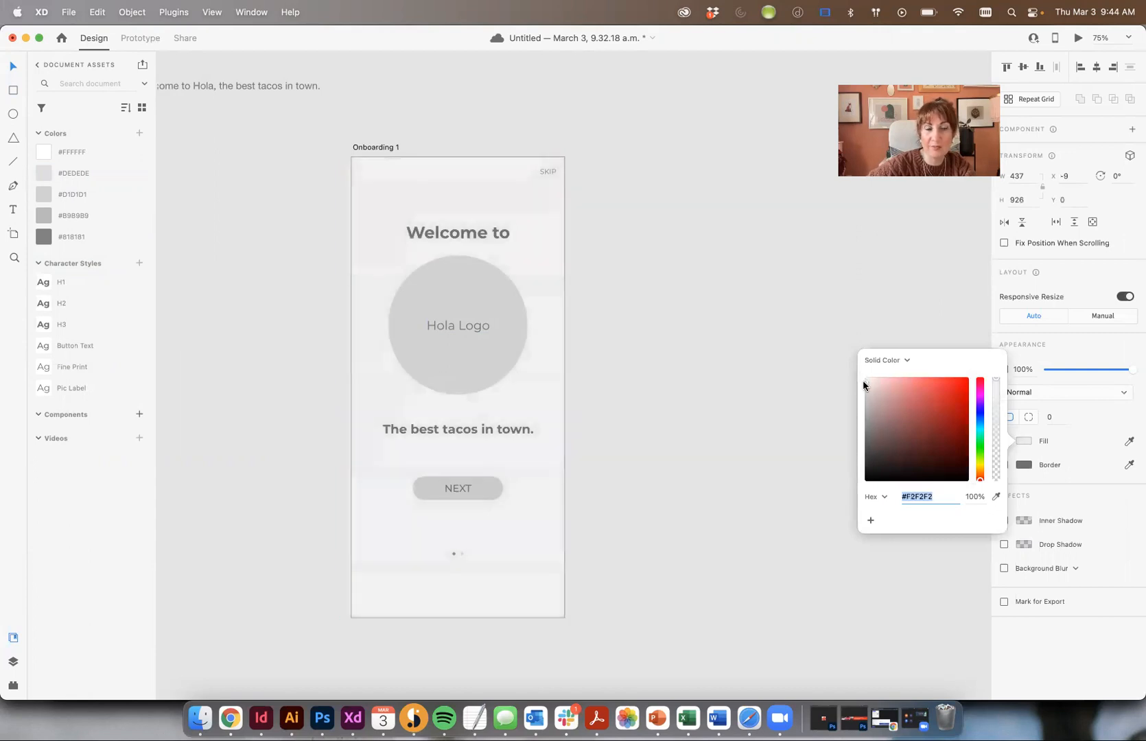
click(140, 126)
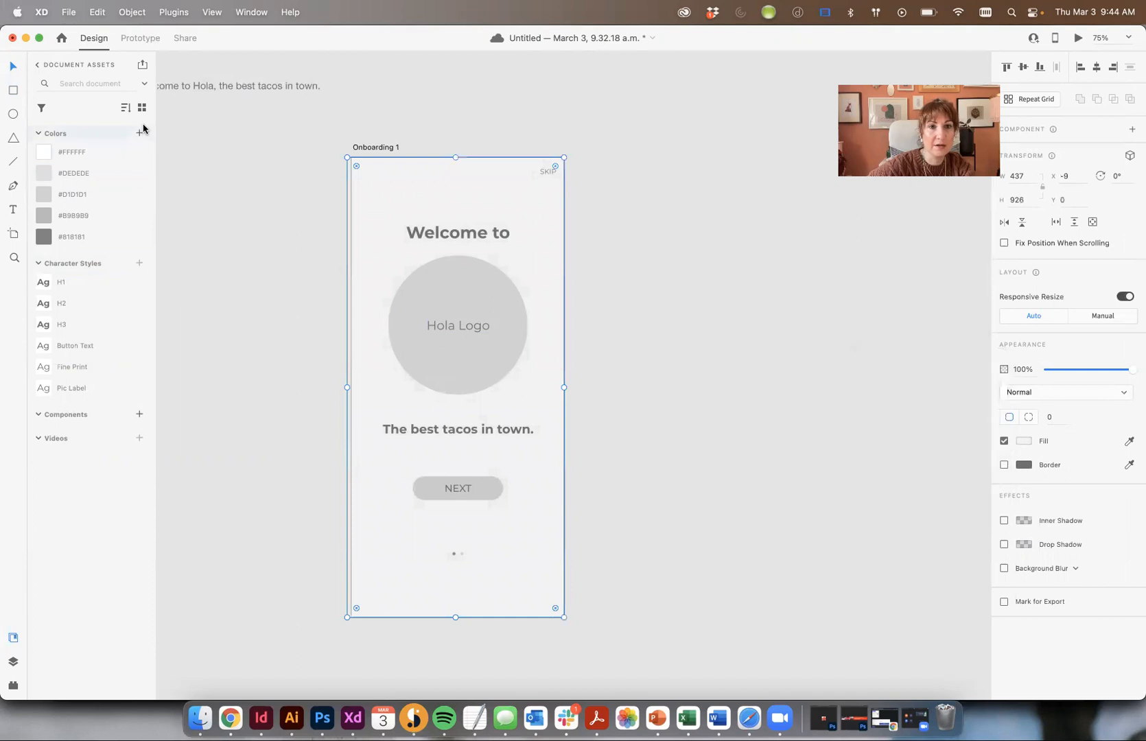
click(139, 133)
click(163, 163)
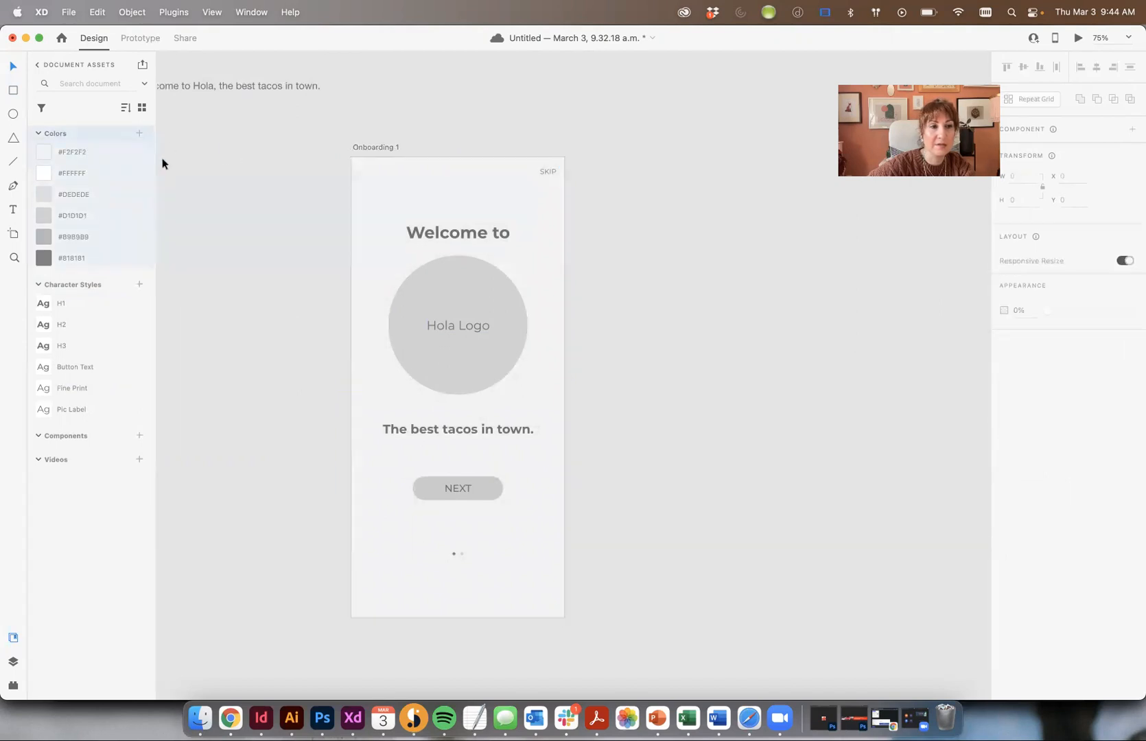
drag(86, 151, 82, 173)
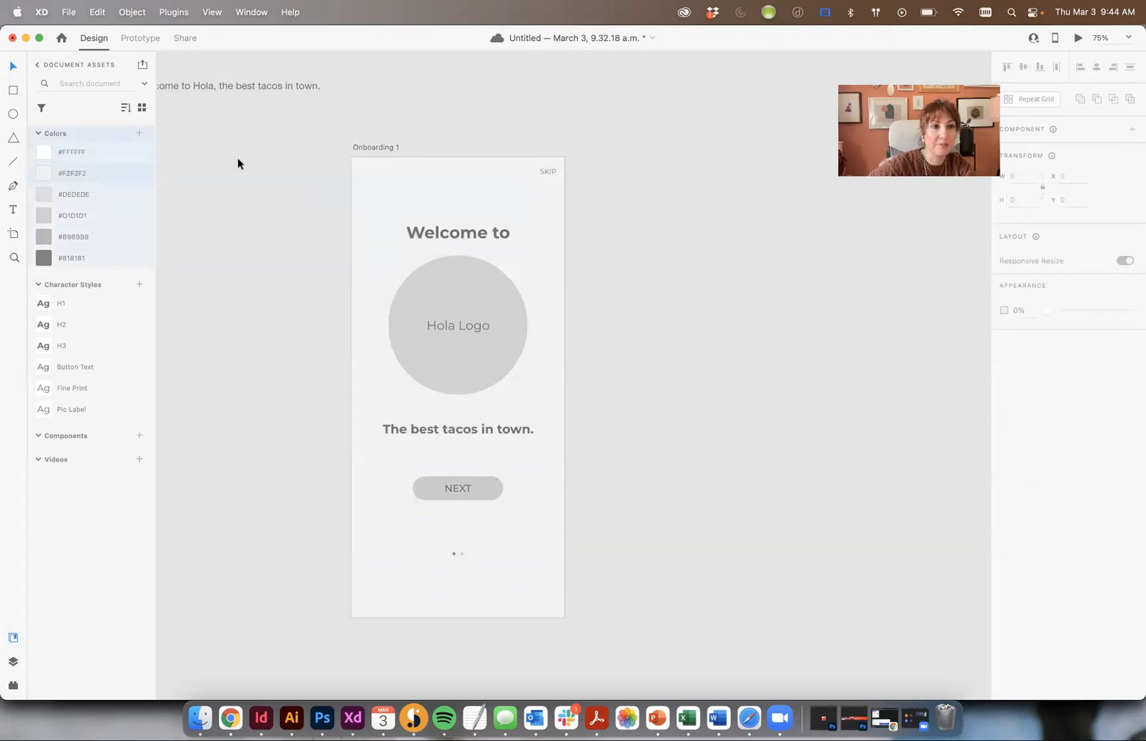
Fit the background rectangle to the artboard's left edge, with X at 0 and a width of 428
click(350, 177)
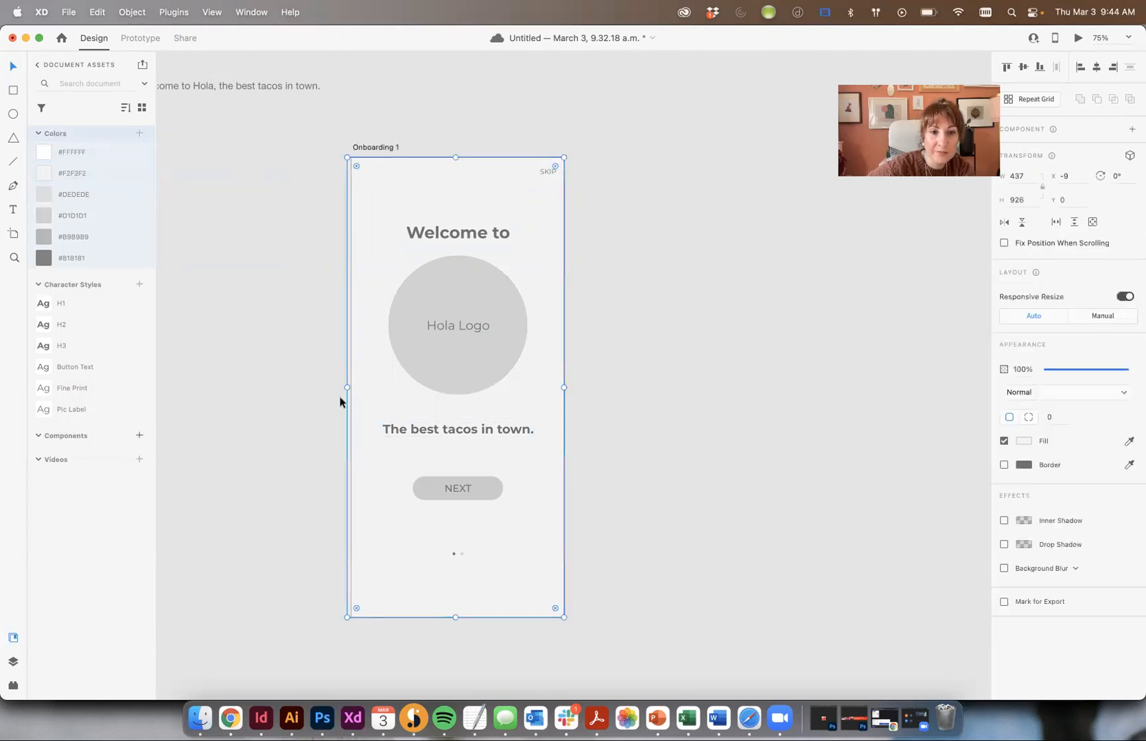
click(660, 345)
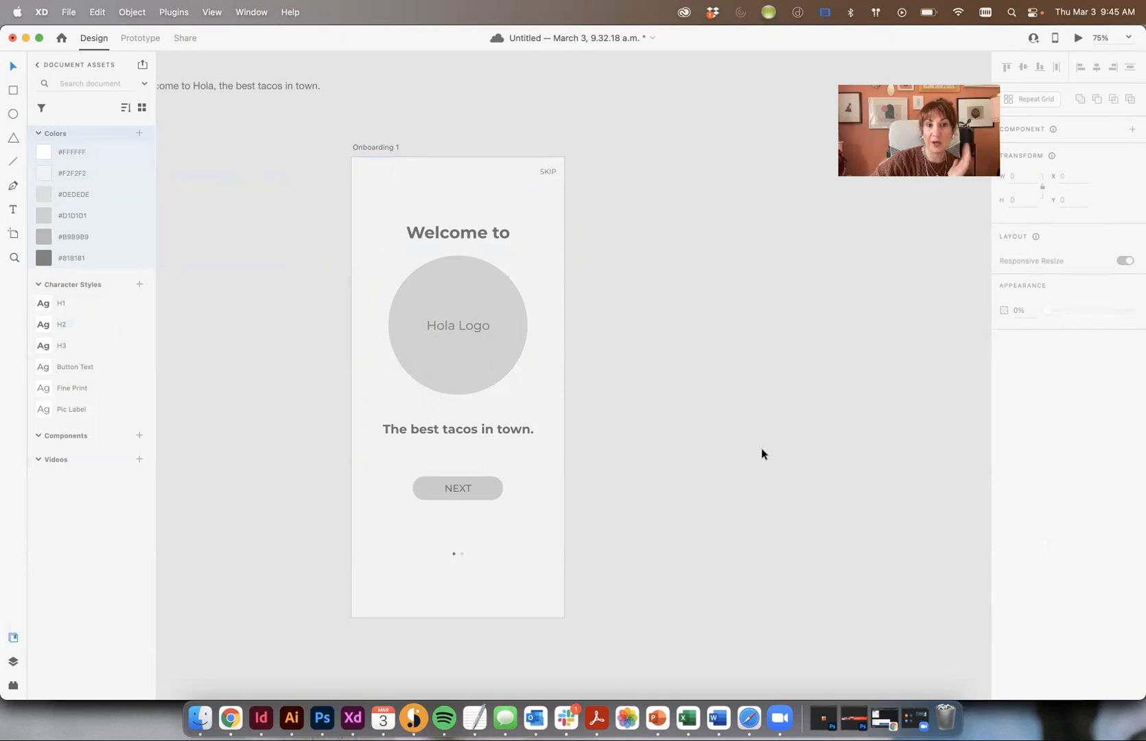
click(442, 183)
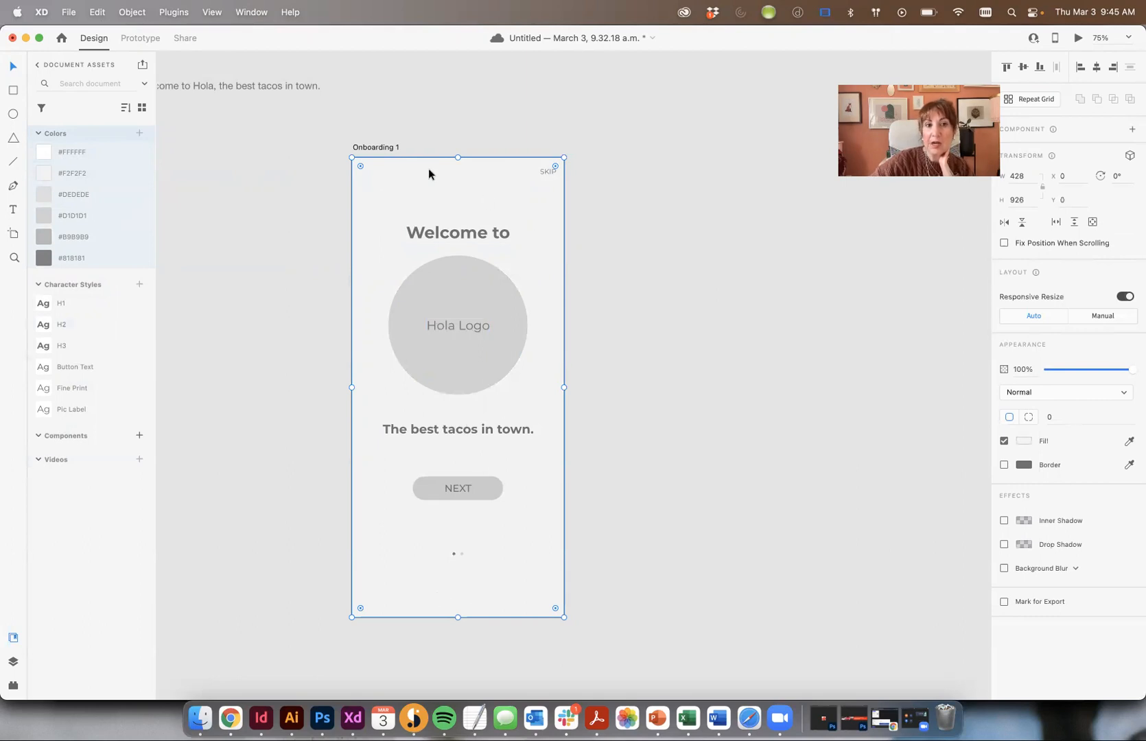
click(706, 181)
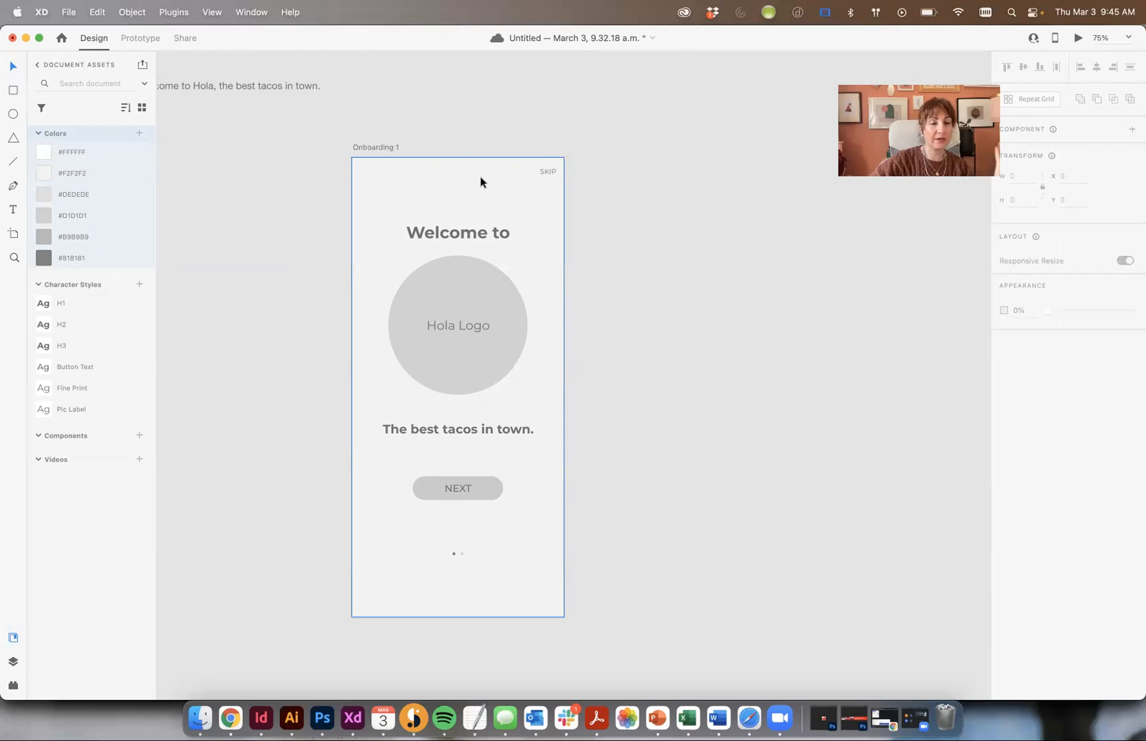
click(255, 85)
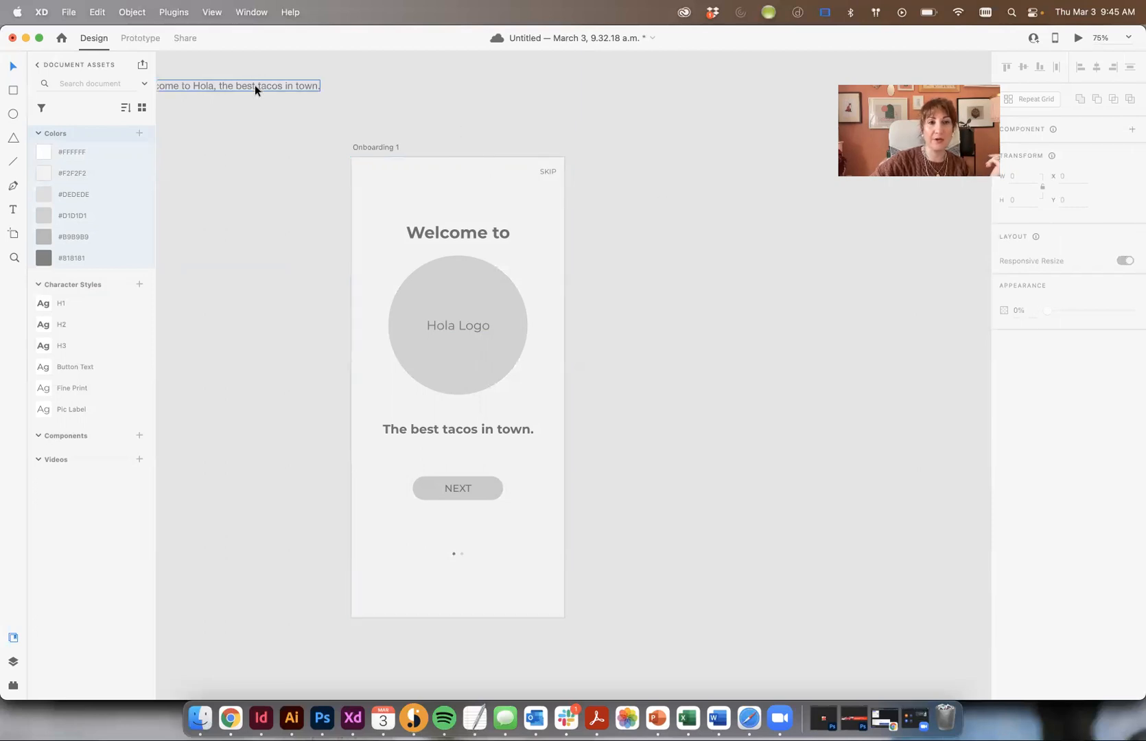
Delete the loose welcome text line above the artboard and place a copy of the Onboarding 1 artboard directly beside it
key(Delete)
drag(708, 161, 615, 164)
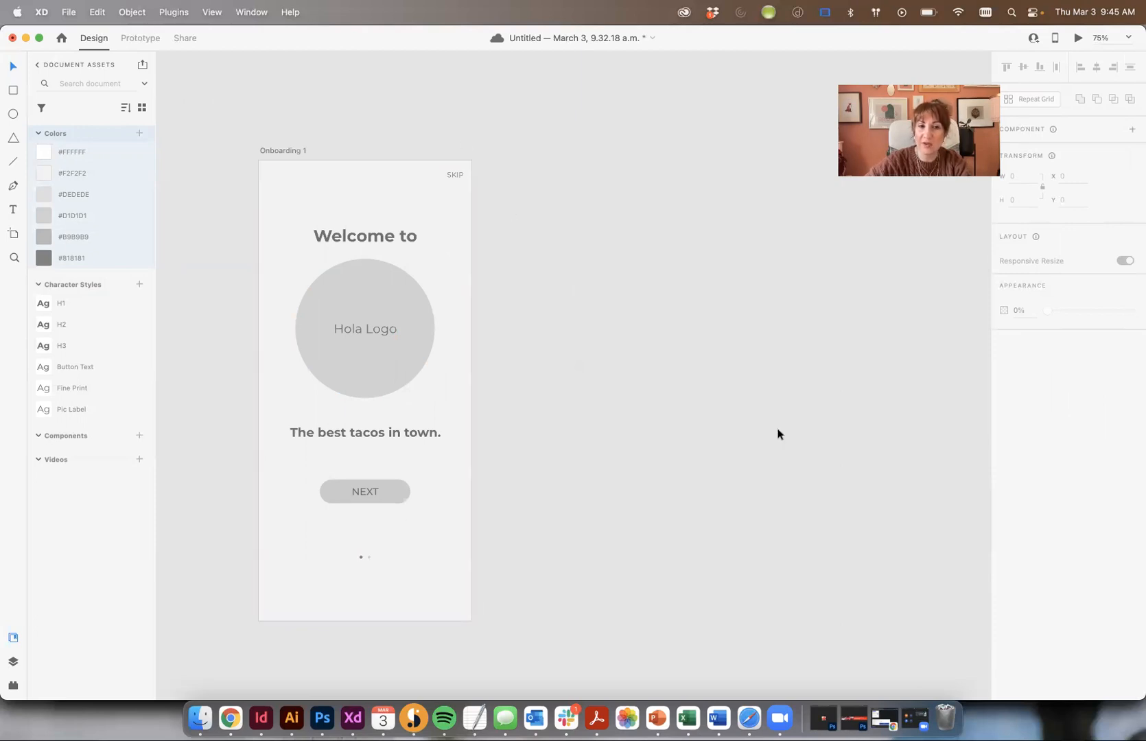
click(283, 152)
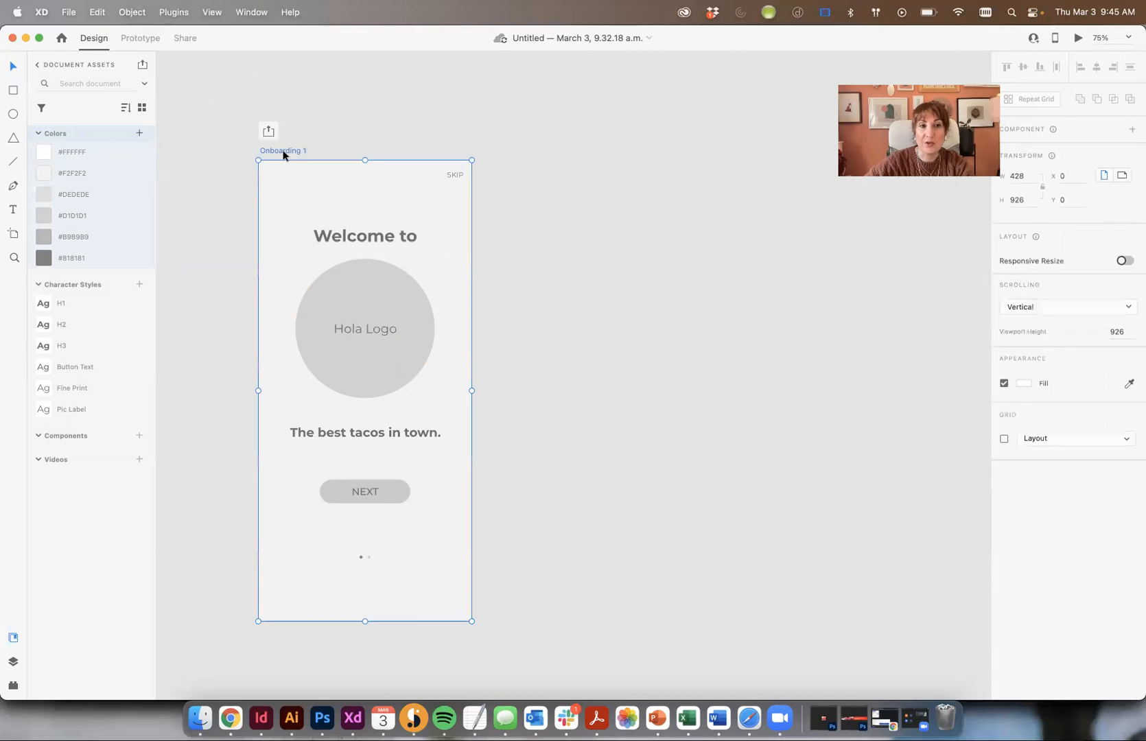
drag(278, 152, 536, 162)
click(462, 129)
Rename the copied artboard as Onboarding 2
double_click(548, 150)
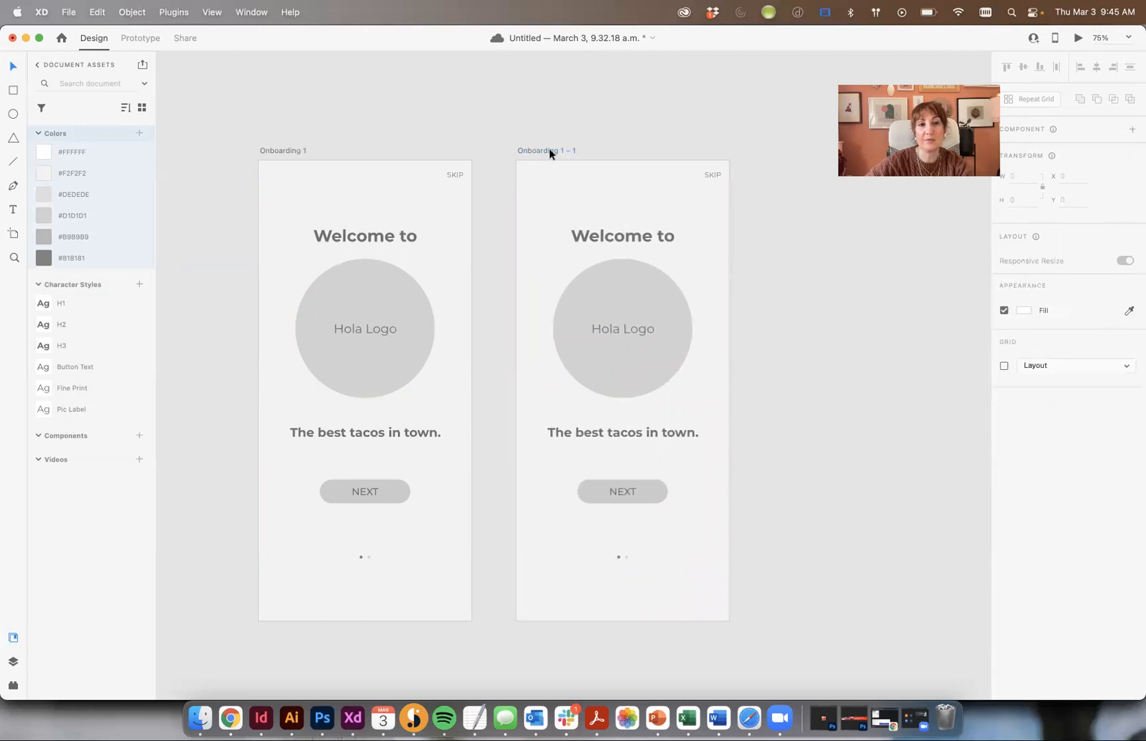
drag(562, 149, 652, 156)
text(2)
key(Return)
click(771, 195)
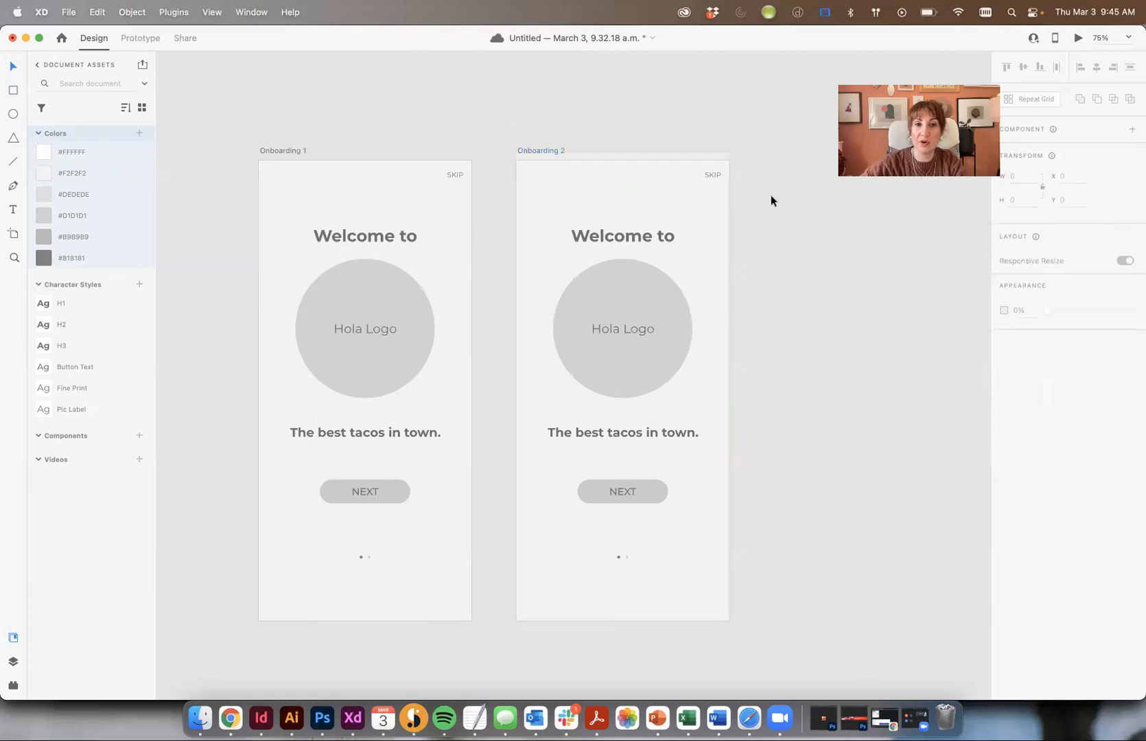
Switch to Chrome and copy the second onboarding screen's text, from "Sign up to use the app" through "for your information", from the assignment brief
click(242, 11)
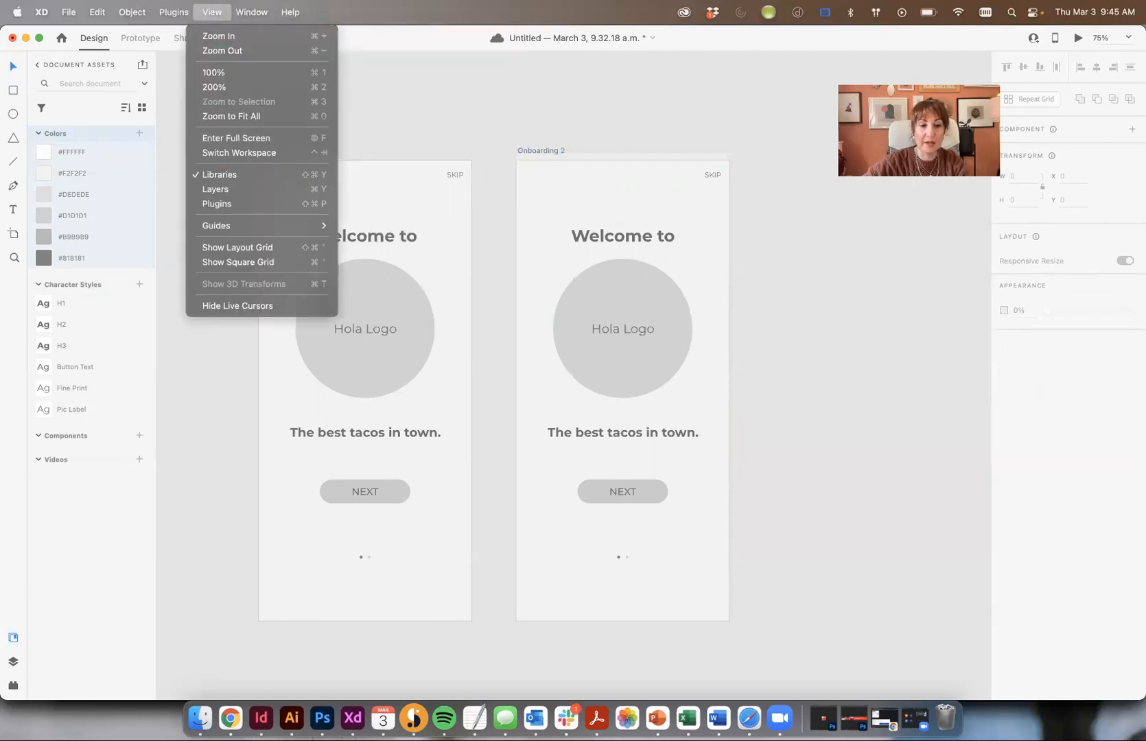
click(231, 717)
click(289, 313)
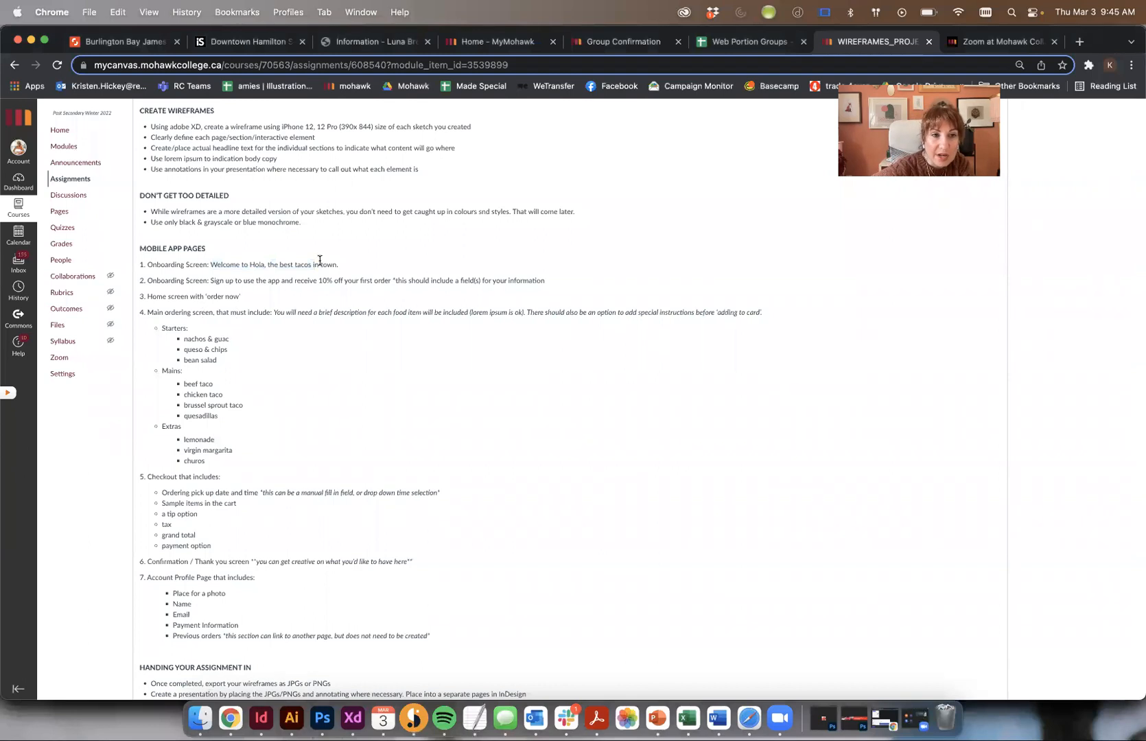
drag(211, 279, 534, 286)
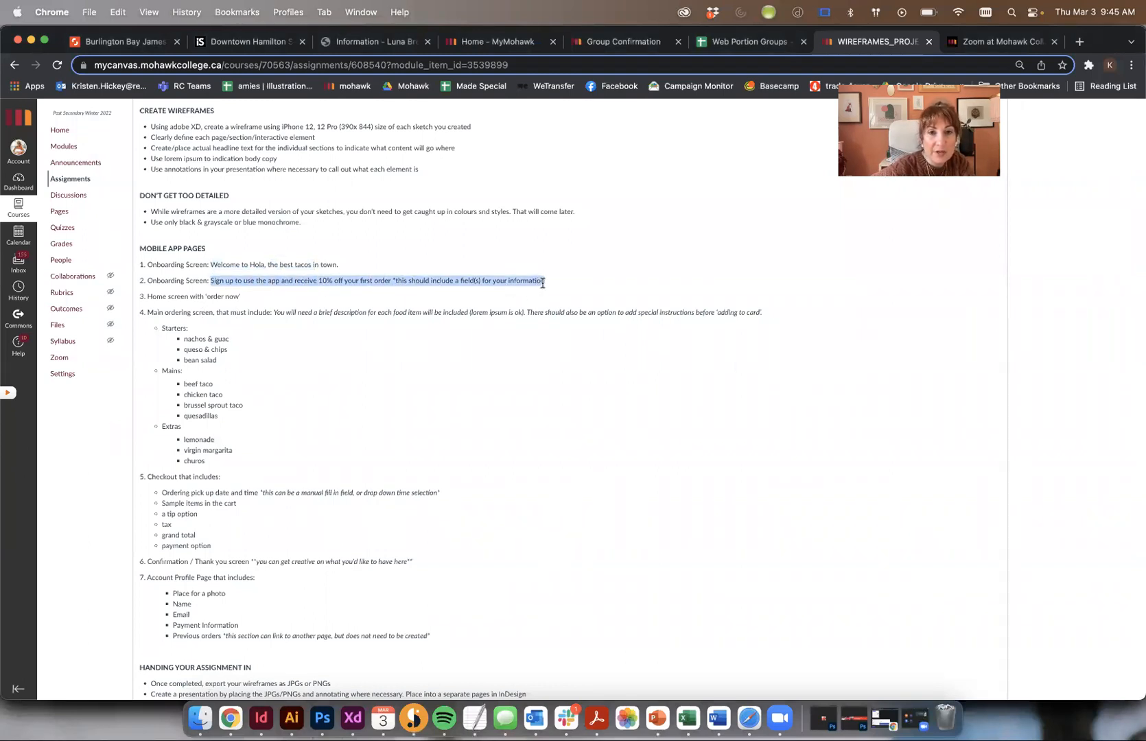
key(super+c)
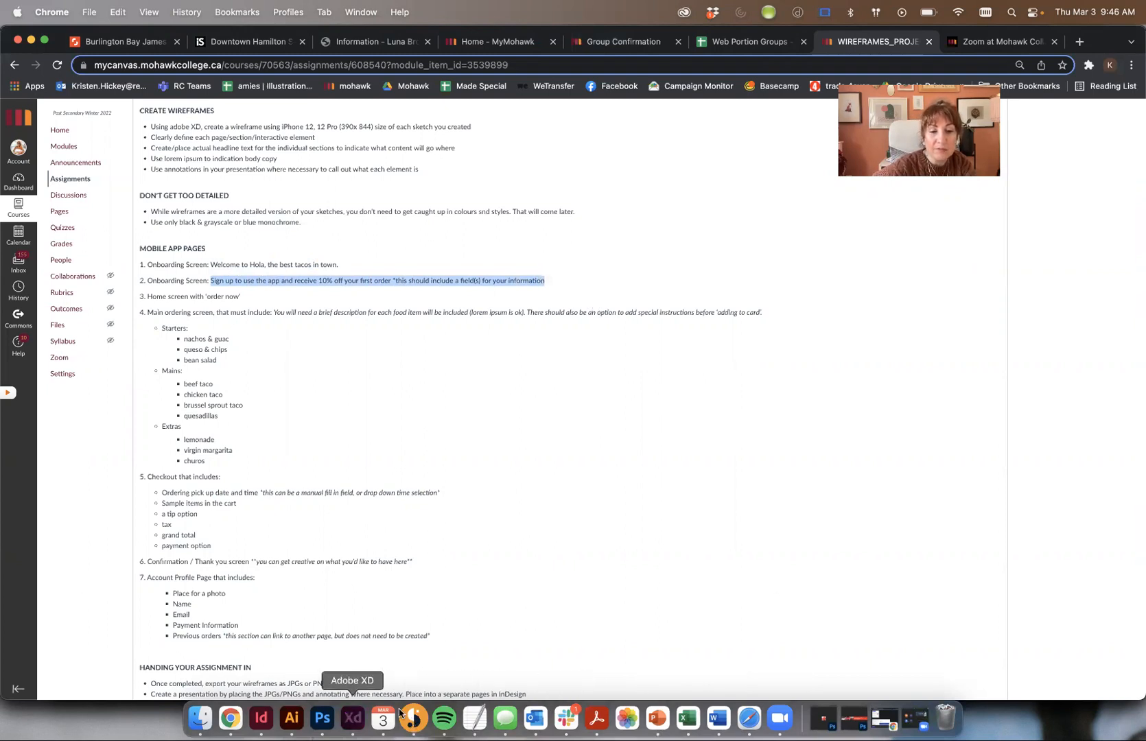
Return to Adobe XD and paste the copied sign-up text as a point text line on the empty pasteboard above the artboards
key(super+Tab)
drag(484, 147, 421, 244)
key(t)
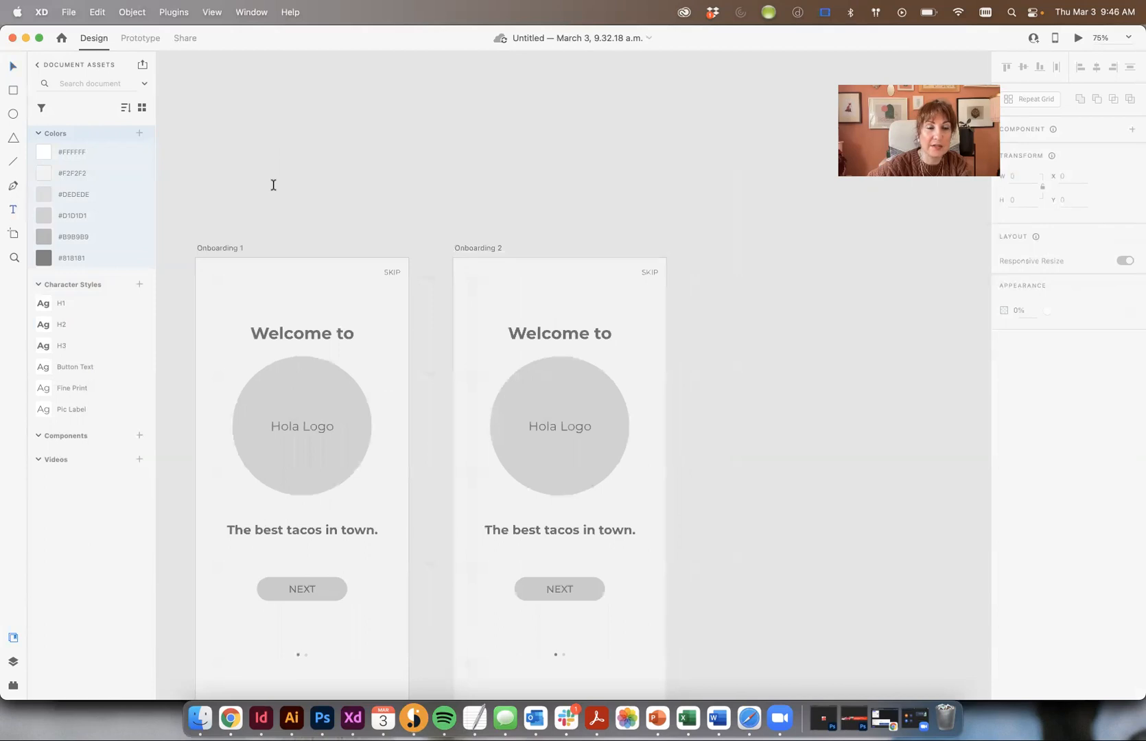
click(343, 178)
key(super+v)
click(16, 63)
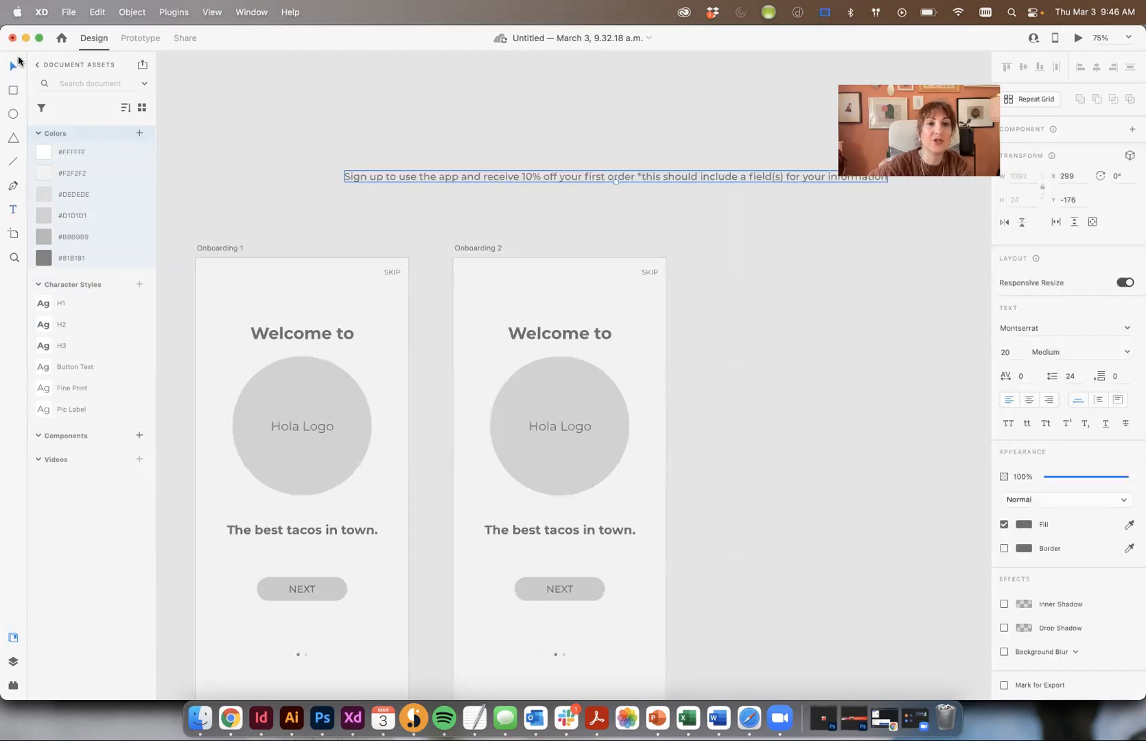
drag(816, 295, 718, 244)
click(800, 221)
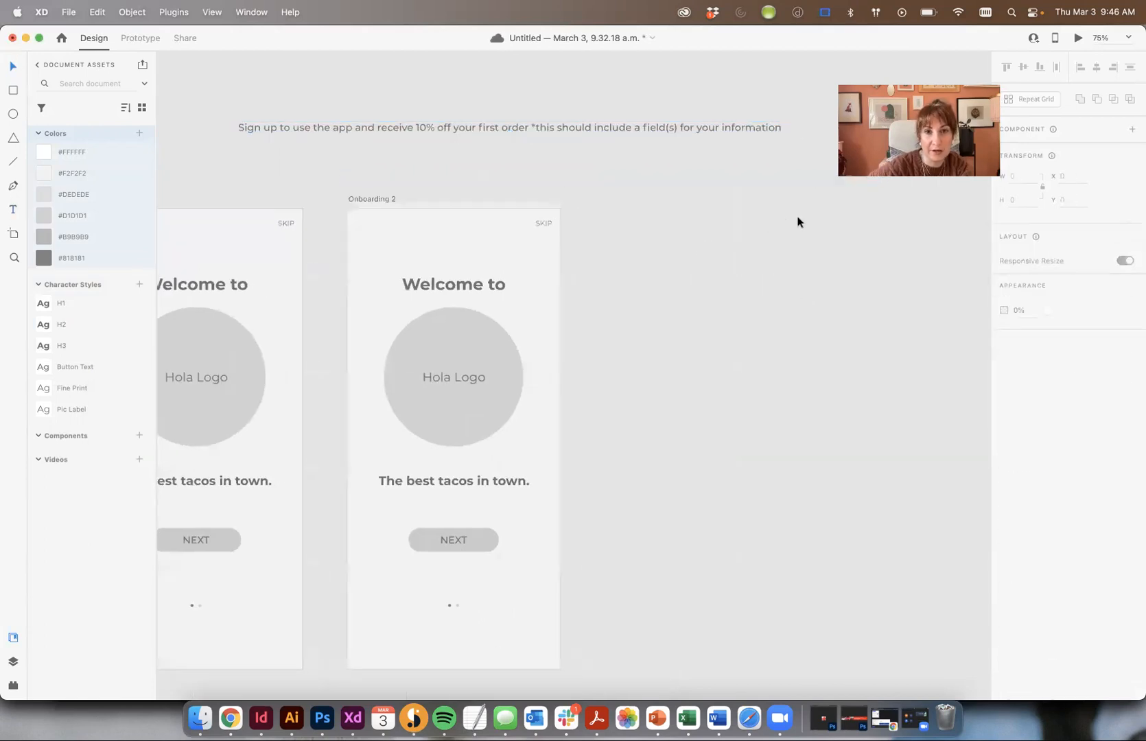
Switch the page indicator on Onboarding 2 so that the first dot is light and the second dot is dark
click(449, 606)
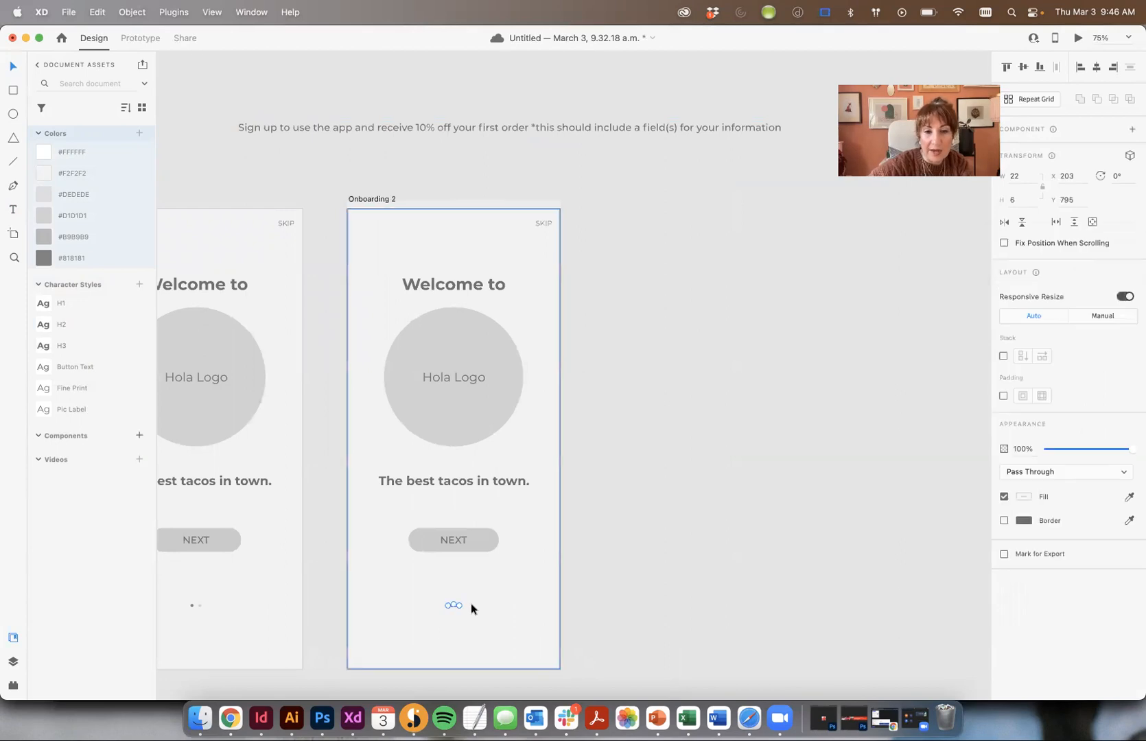
scroll(471, 603, up, 5)
drag(470, 603, 684, 315)
drag(374, 686, 743, 158)
drag(596, 649, 481, 418)
key(super+minus)
key(super+minus)
key(super+minus)
click(731, 207)
drag(685, 192, 581, 422)
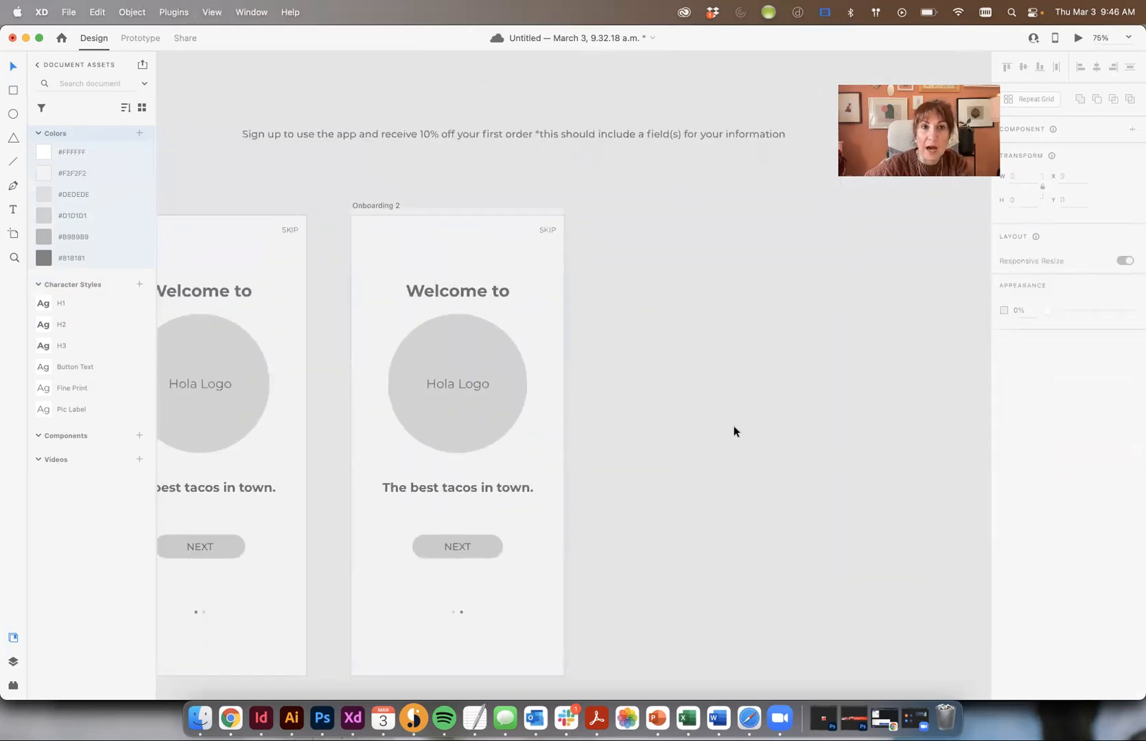